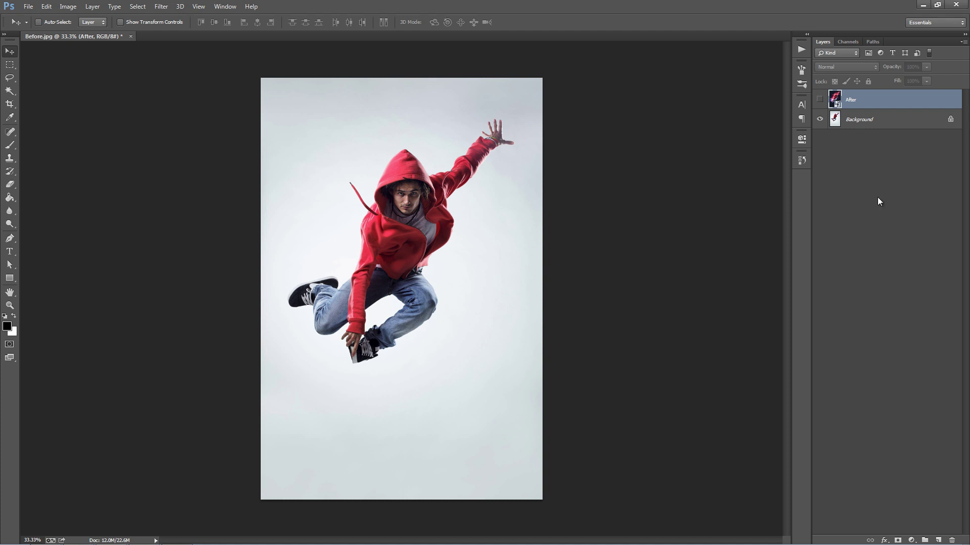
Step: Toggle the After layer on and off to compare it with the photo, then delete it
left_click(820, 99)
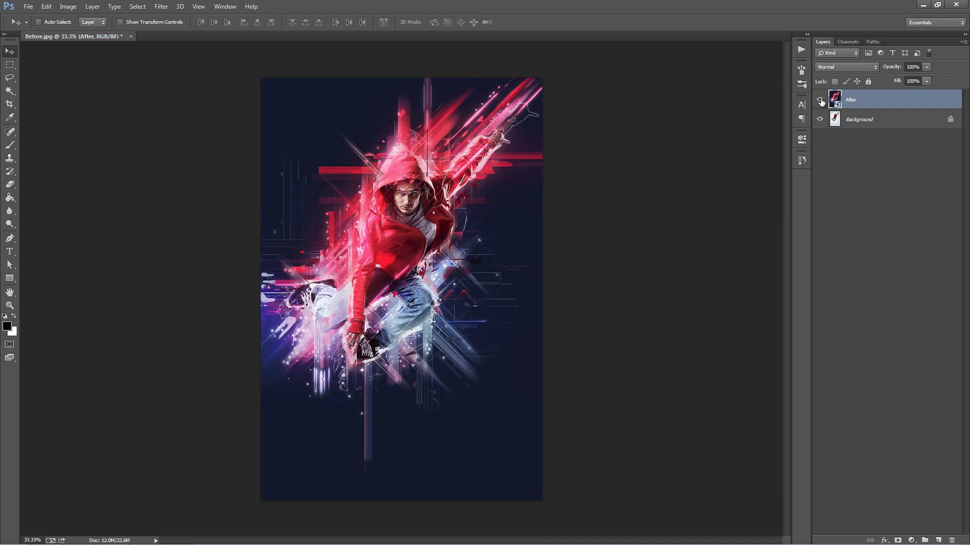
left_click(819, 99)
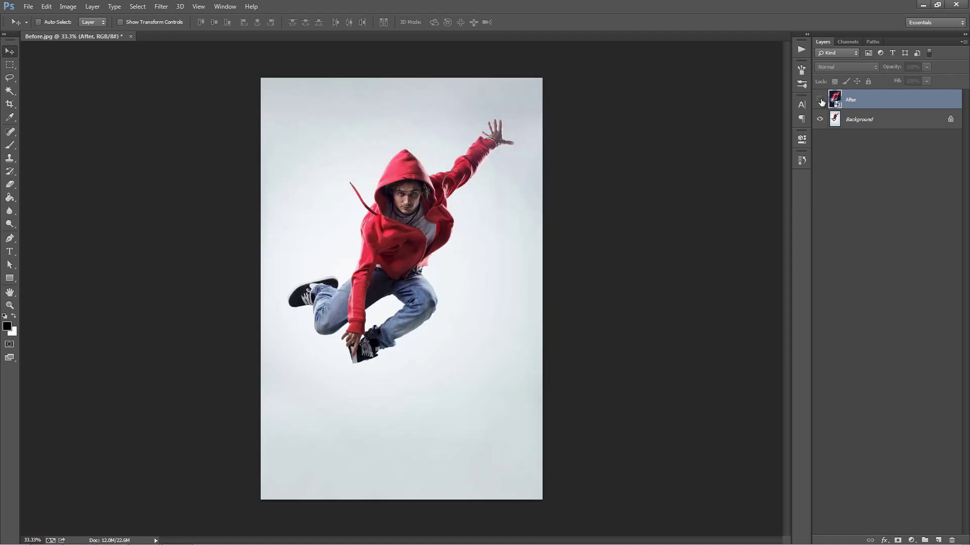
left_click(820, 100)
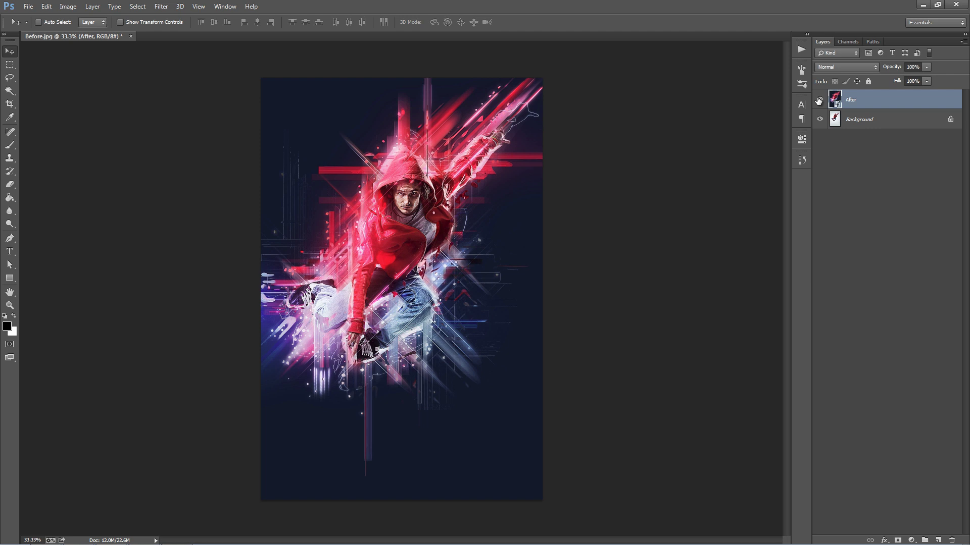
key("Delete")
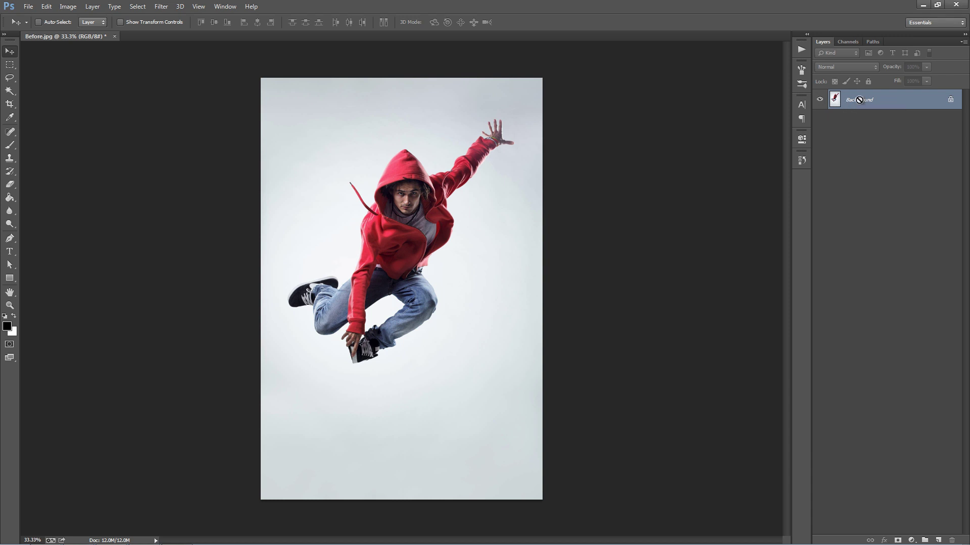
key("ctrl+j")
left_click(871, 127)
key("Delete")
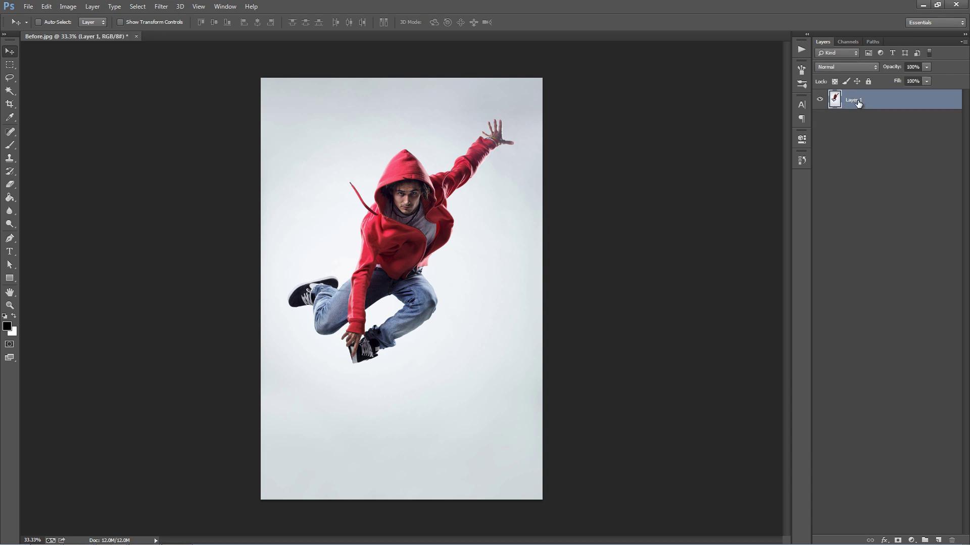
left_click(93, 6)
mouse_move(152, 19)
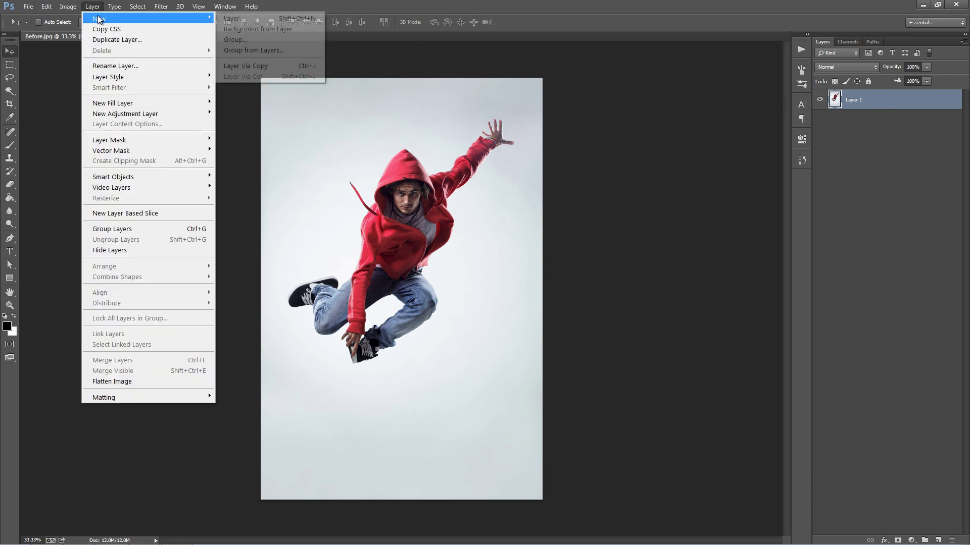
left_click(277, 30)
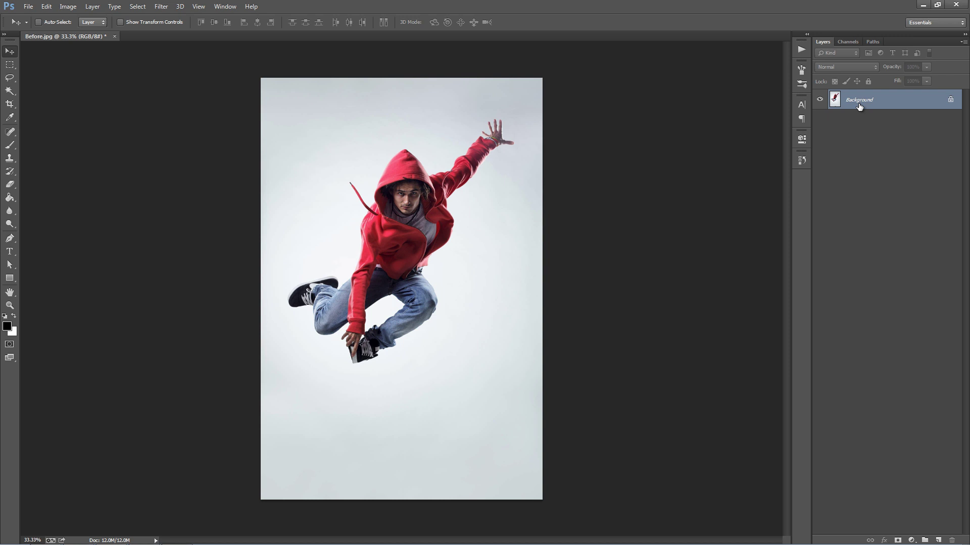
left_click(71, 11)
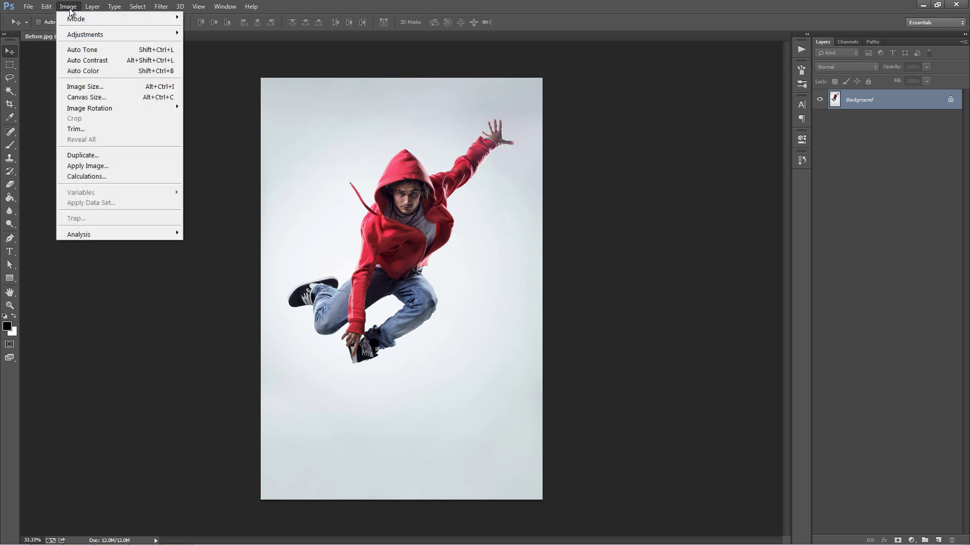
mouse_move(79, 19)
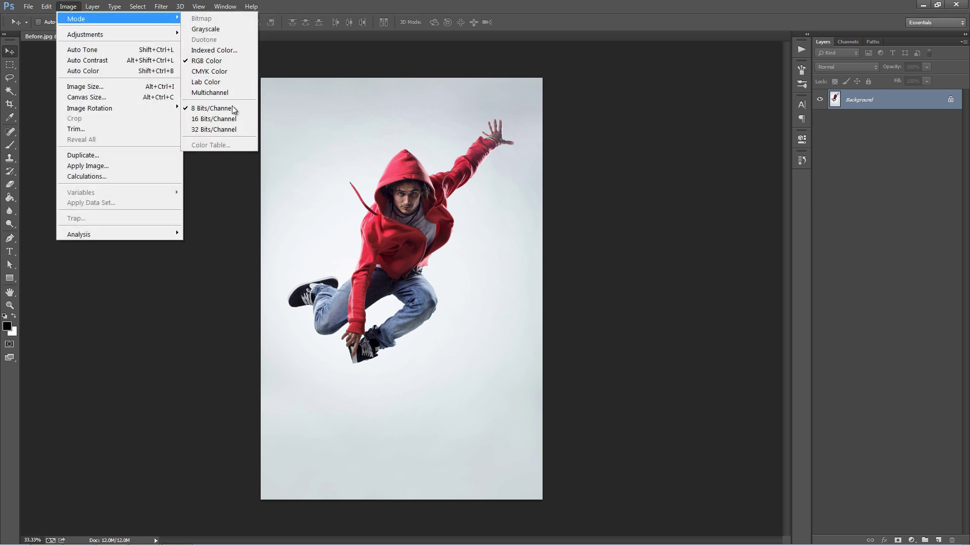
left_click(454, 170)
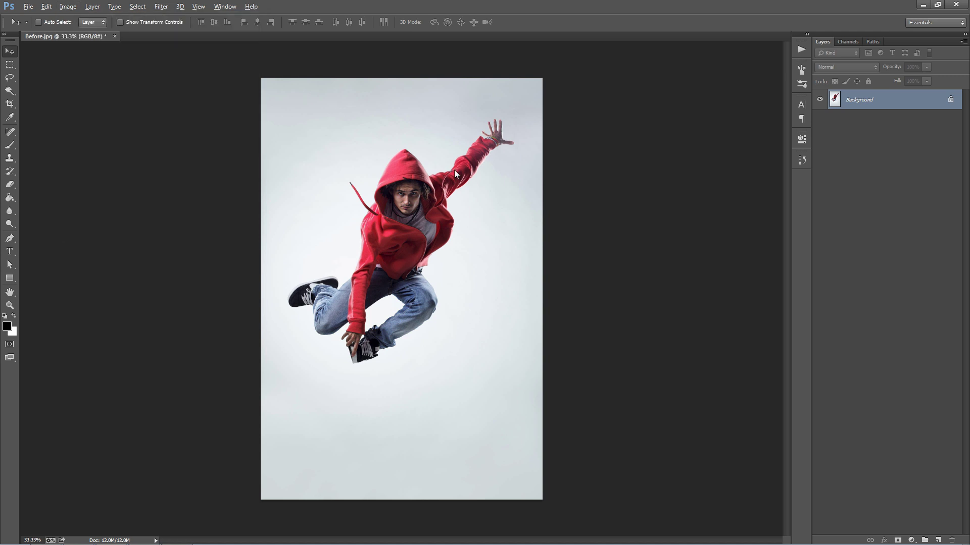
key("ctrl+alt+i")
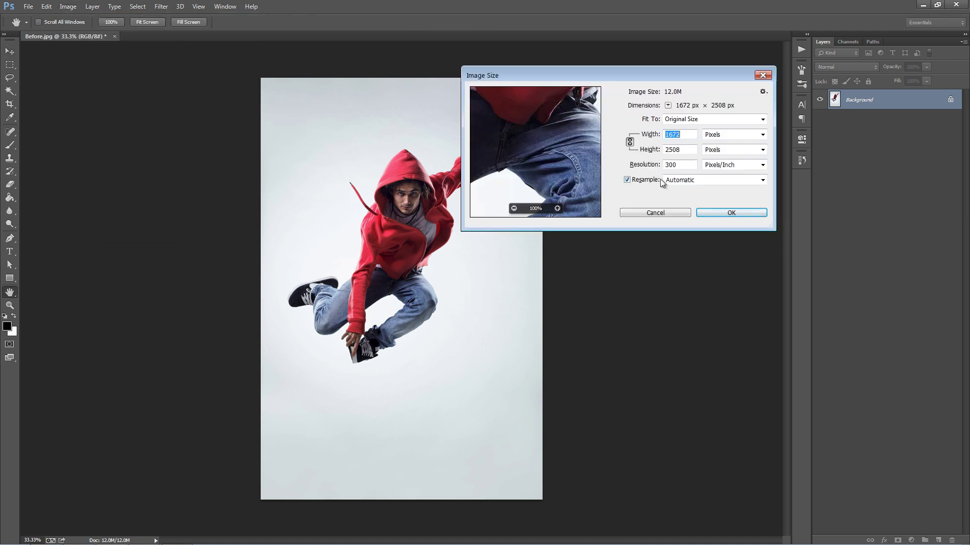
left_click_drag(688, 152, 667, 153)
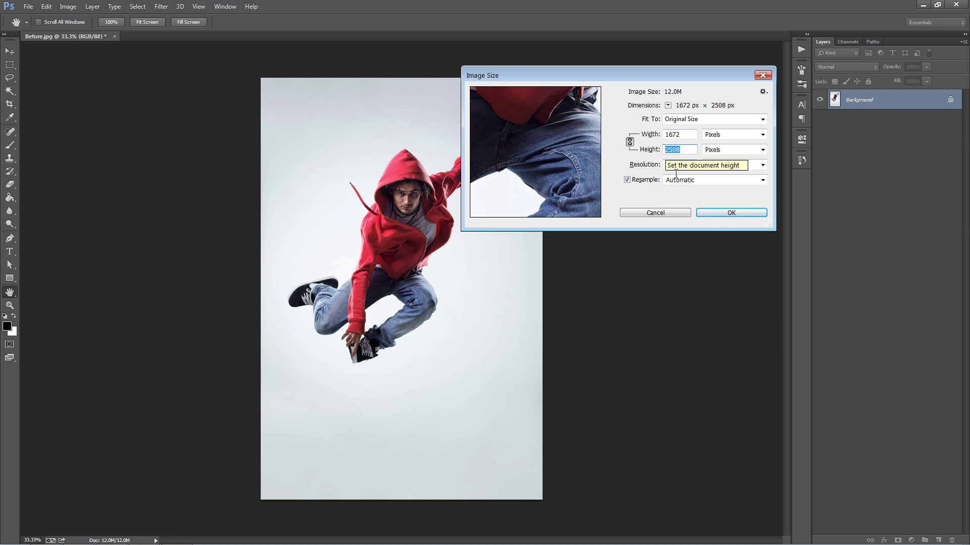
type("1000")
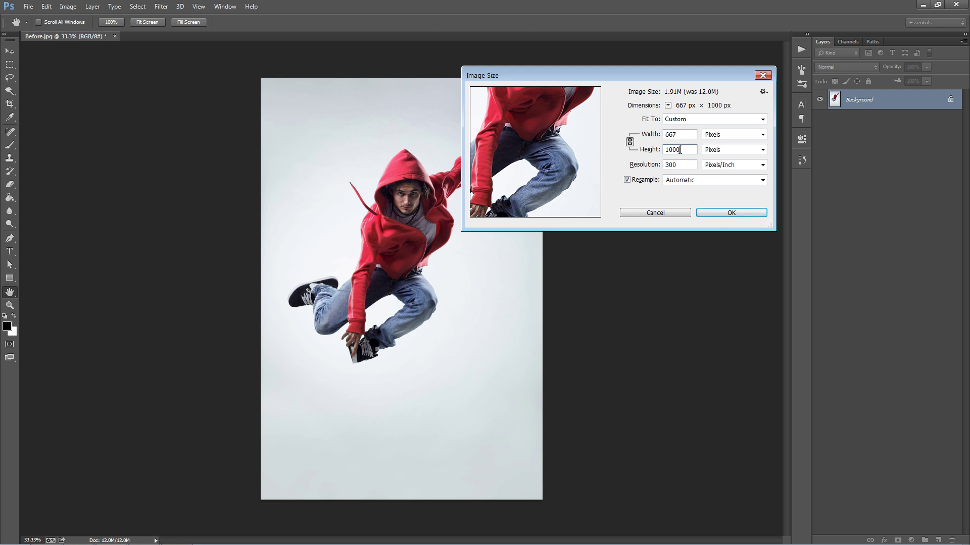
key("BackSpace")
key("BackSpace")
key("BackSpace")
key("BackSpace")
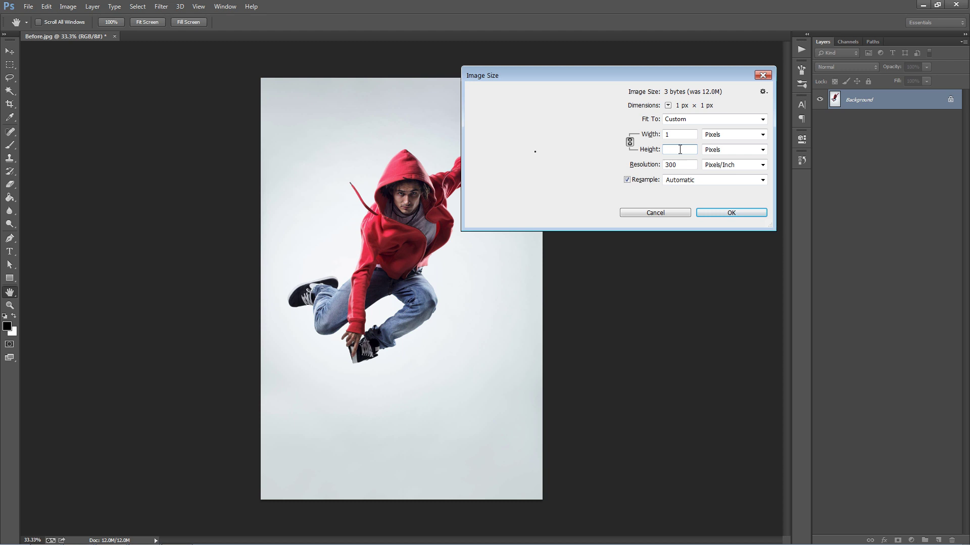
left_click(651, 213)
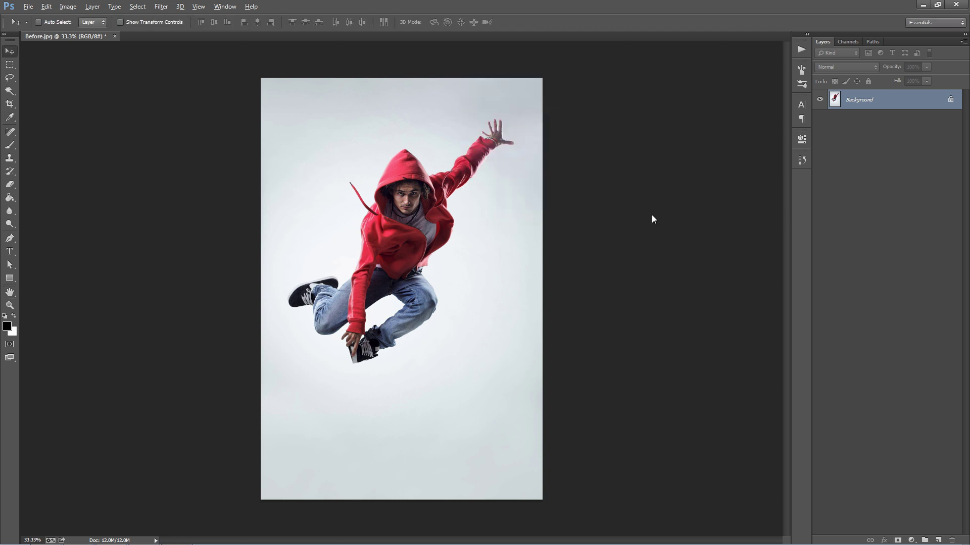
key("ctrl+alt+i")
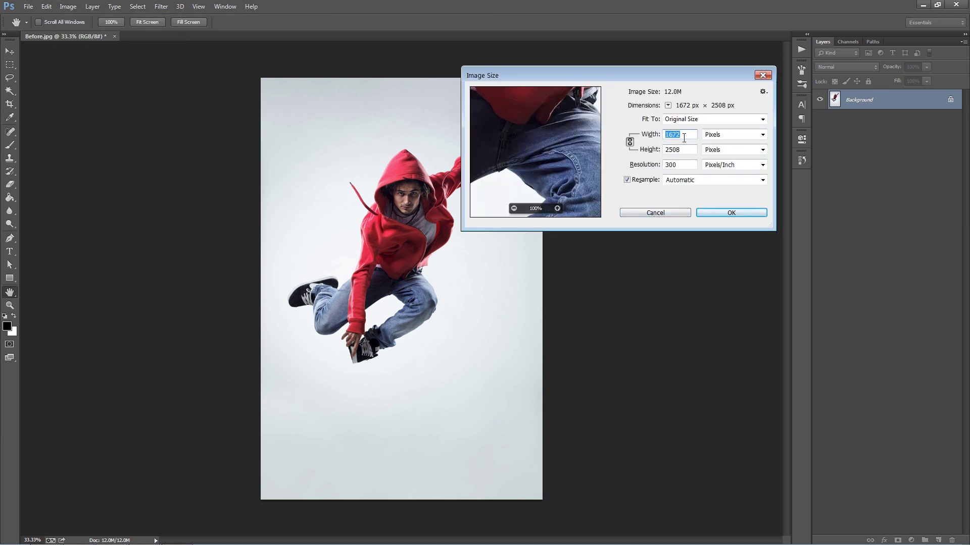
key("Tab")
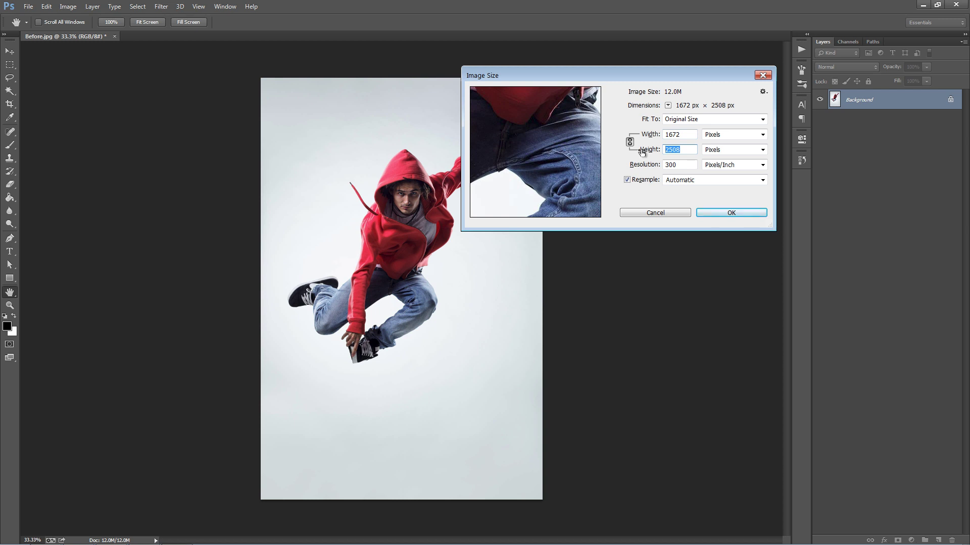
type("5000")
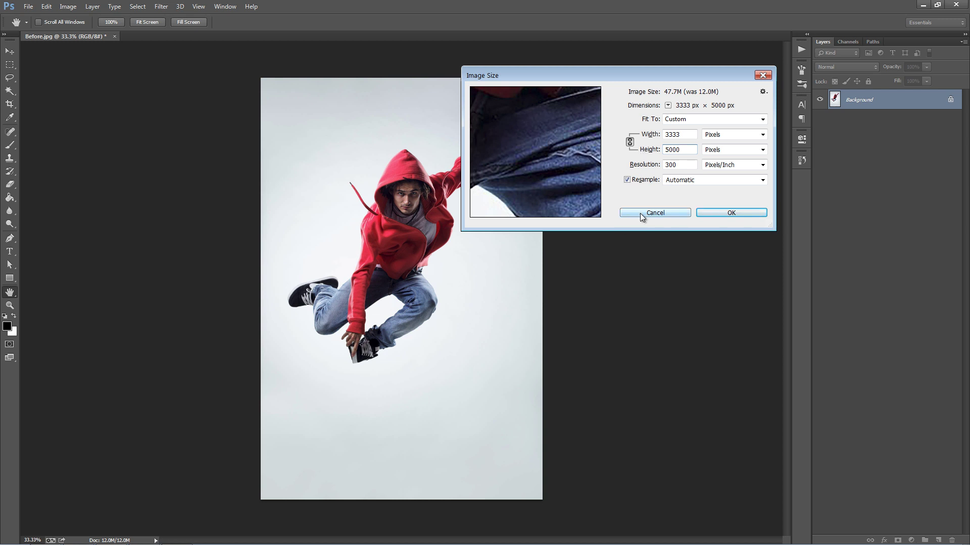
left_click(655, 213)
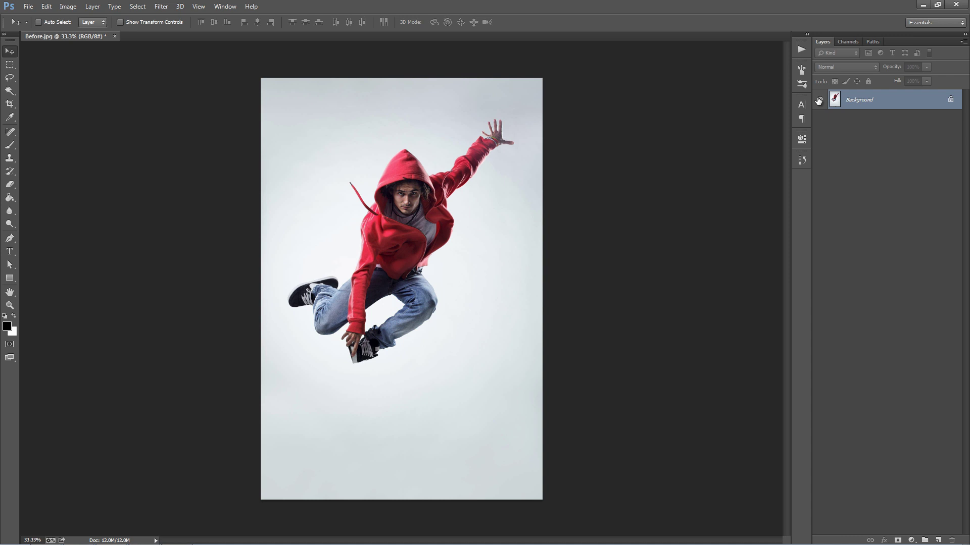
Step: Review the Layers panel thumbnail options and close them unchanged
left_click(963, 42)
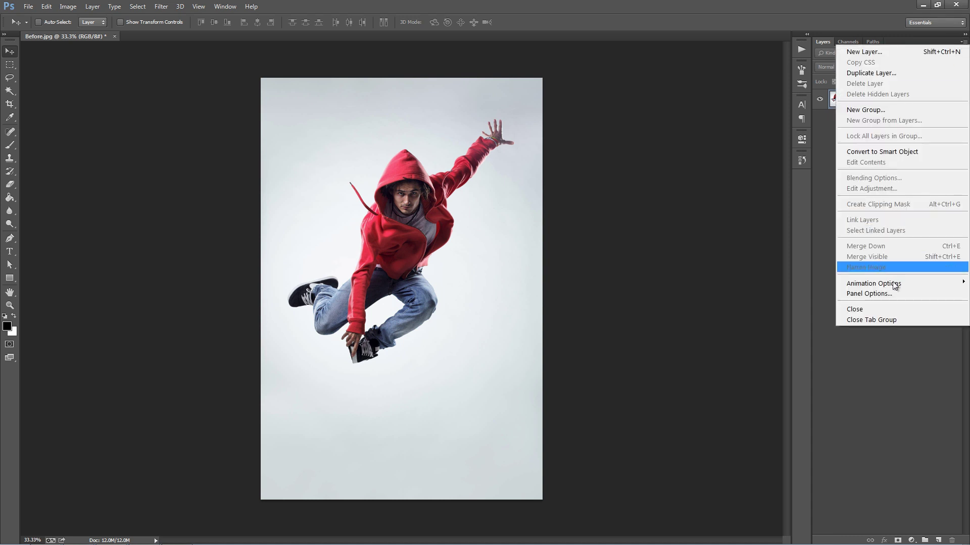
left_click(888, 294)
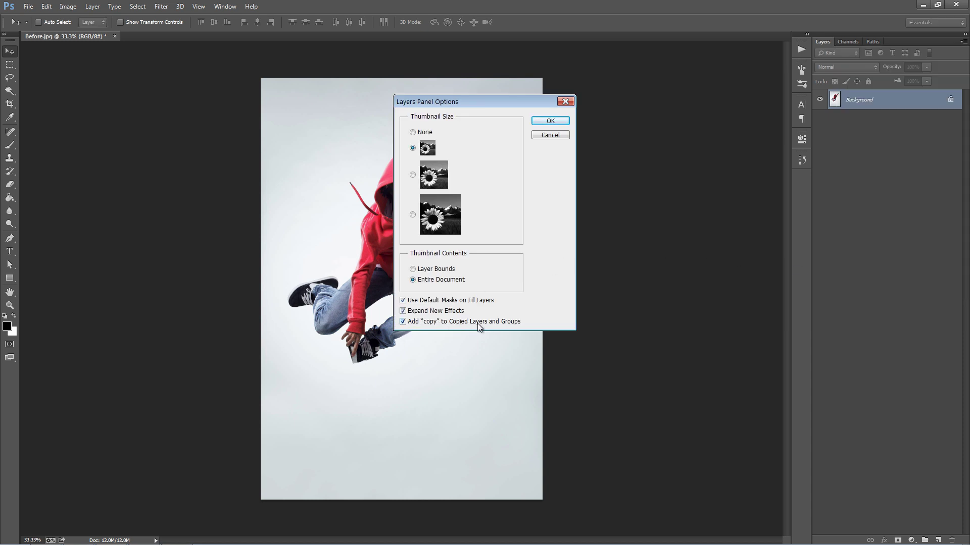
left_click(562, 123)
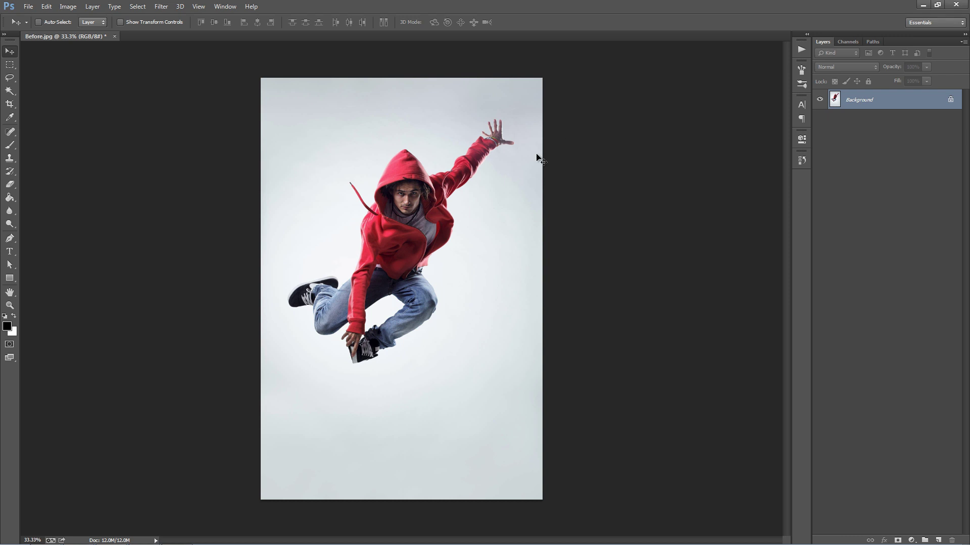
Step: Create a new layer named 'brush'
key("ctrl+shift+n")
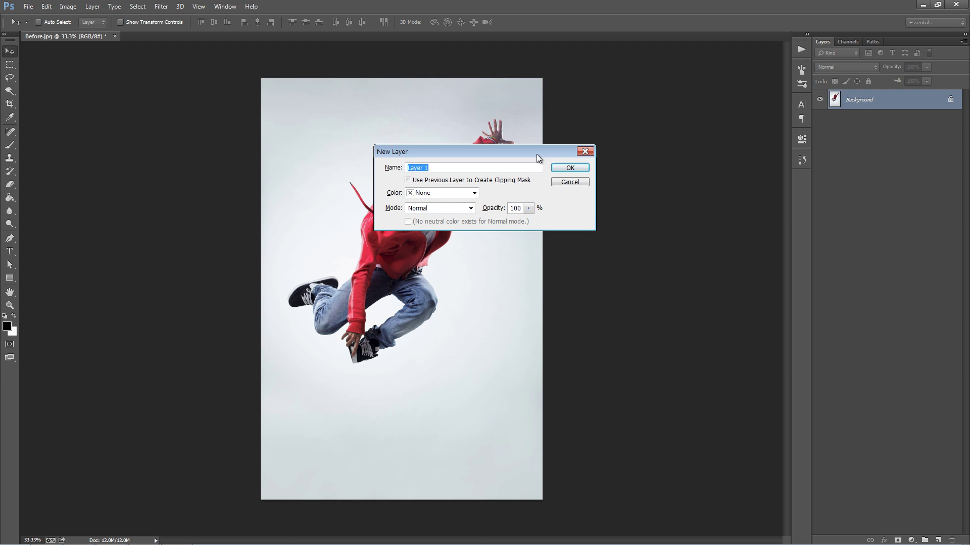
type("brush")
key("Return")
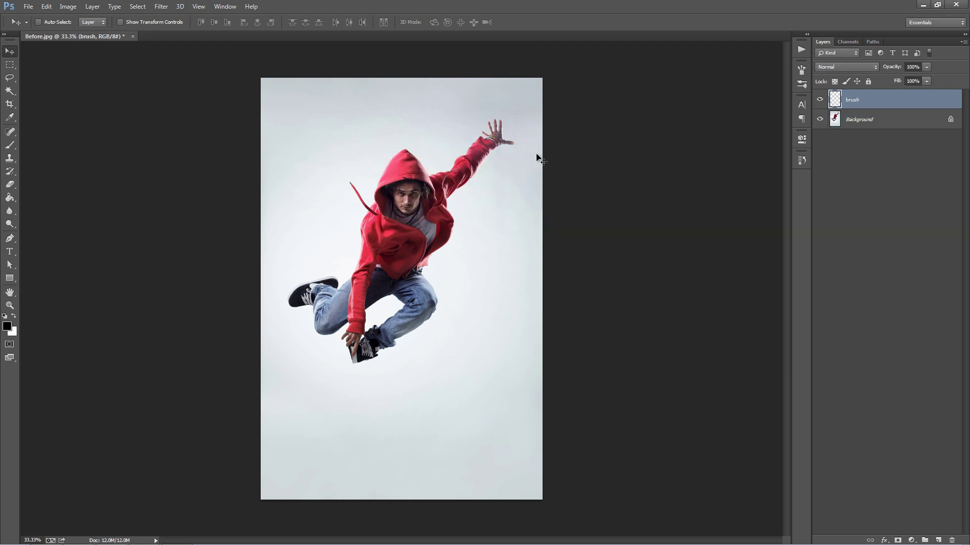
Step: Set the foreground colour to bright cyan (00ffea)
left_click(7, 326)
left_click(822, 127)
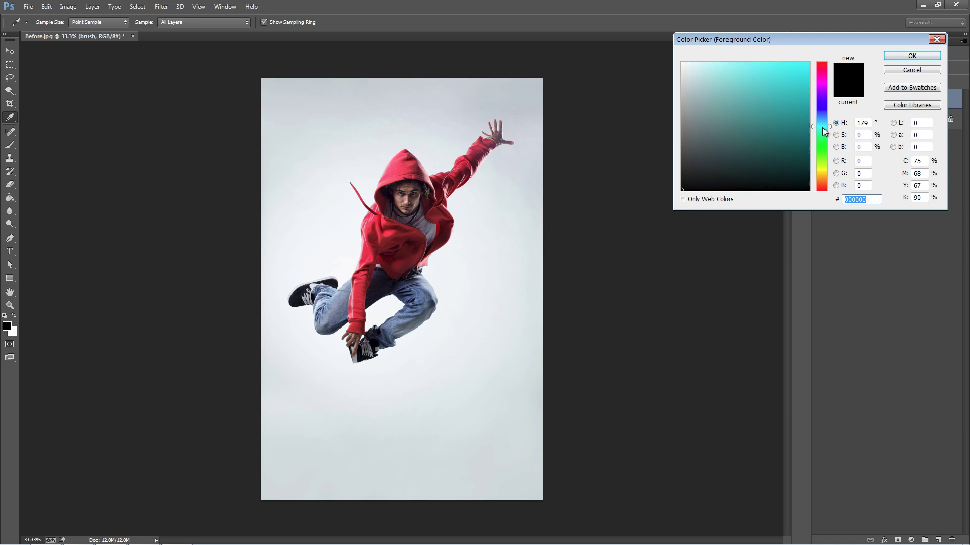
left_click(808, 62)
left_click(918, 58)
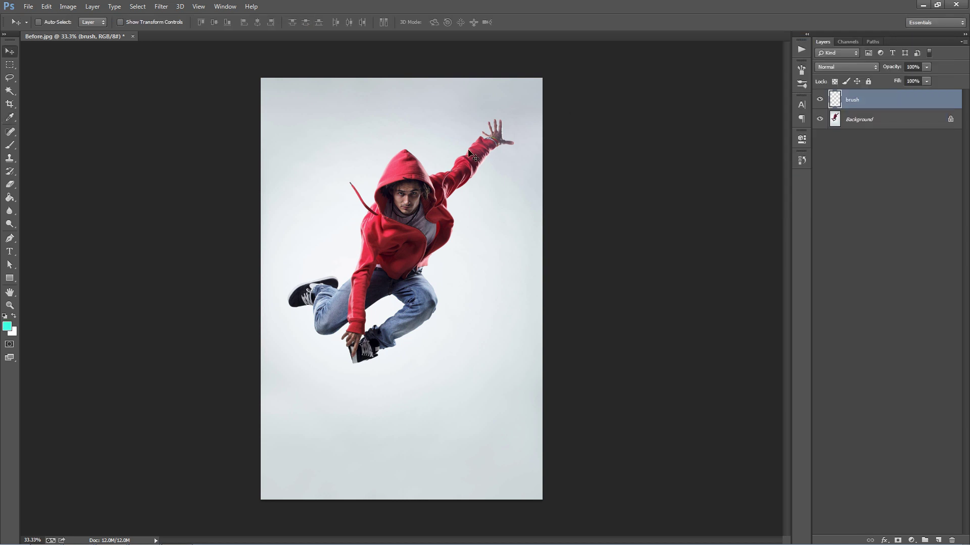
Step: Paint cyan over the raised hand, face and hood with the Brush tool
key("b")
key("bracketleft")
key("bracketleft")
key("bracketleft")
key("bracketleft")
key("bracketleft")
key("bracketleft")
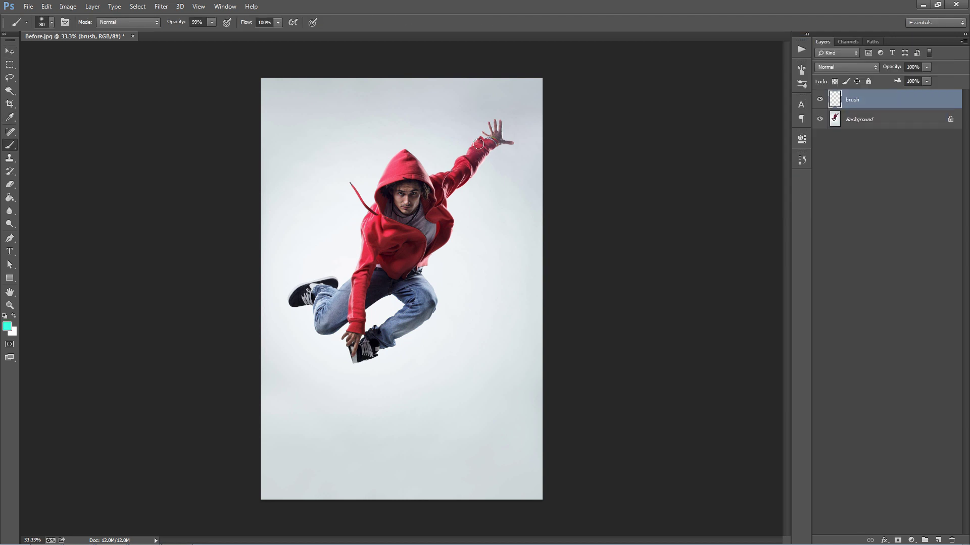
mouse_move(497, 135)
left_mouse_down()
mouse_move(499, 142)
mouse_move(468, 172)
mouse_move(477, 145)
mouse_move(469, 170)
mouse_move(471, 162)
mouse_move(458, 179)
mouse_move(471, 152)
mouse_move(432, 191)
mouse_move(452, 187)
mouse_move(436, 179)
mouse_move(472, 158)
left_mouse_up()
key("bracketright")
key("bracketright")
key("bracketright")
key("bracketright")
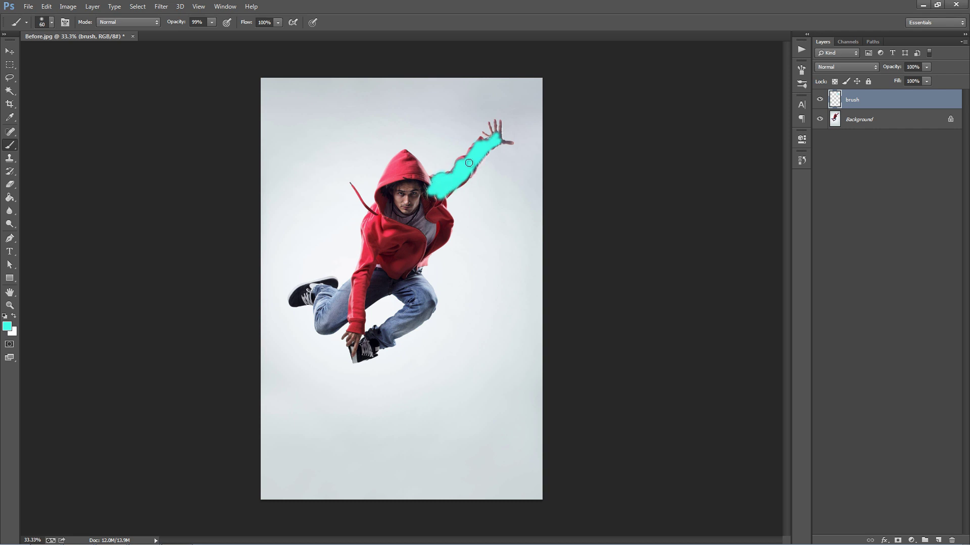
key("bracketright")
mouse_move(442, 191)
left_mouse_down()
mouse_move(401, 180)
mouse_move(400, 198)
mouse_move(424, 185)
mouse_move(406, 159)
mouse_move(402, 180)
mouse_move(400, 163)
mouse_move(392, 254)
mouse_move(428, 213)
mouse_move(440, 223)
mouse_move(431, 196)
mouse_move(442, 217)
mouse_move(430, 245)
mouse_move(445, 227)
mouse_move(388, 283)
mouse_move(393, 270)
mouse_move(374, 263)
mouse_move(373, 213)
mouse_move(370, 241)
mouse_move(406, 163)
left_mouse_up()
Step: Paint cyan over the chest, waist, left shoe and thigh to cover the rest of the figure
key("bracketleft")
key("bracketright")
key("bracketright")
key("bracketright")
key("bracketleft")
key("bracketleft")
mouse_move(294, 301)
left_mouse_down()
mouse_move(315, 294)
mouse_move(308, 290)
mouse_move(335, 285)
mouse_move(322, 330)
mouse_move(317, 302)
mouse_move(321, 329)
mouse_move(351, 299)
mouse_move(335, 318)
mouse_move(350, 310)
mouse_move(379, 277)
mouse_move(335, 309)
mouse_move(377, 240)
mouse_move(362, 279)
mouse_move(373, 242)
mouse_move(357, 285)
mouse_move(335, 300)
mouse_move(370, 272)
mouse_move(343, 315)
mouse_move(383, 289)
mouse_move(337, 320)
mouse_move(359, 316)
mouse_move(350, 342)
mouse_move(358, 310)
mouse_move(353, 345)
mouse_move(336, 329)
mouse_move(343, 319)
mouse_move(356, 358)
mouse_move(388, 334)
mouse_move(372, 352)
mouse_move(378, 333)
mouse_move(366, 345)
mouse_move(376, 336)
mouse_move(386, 342)
mouse_move(404, 319)
mouse_move(395, 332)
mouse_move(422, 319)
mouse_move(398, 325)
mouse_move(420, 300)
mouse_move(405, 298)
mouse_move(411, 314)
mouse_move(412, 302)
mouse_move(417, 315)
mouse_move(431, 307)
mouse_move(425, 314)
mouse_move(419, 289)
mouse_move(418, 298)
mouse_move(396, 291)
mouse_move(415, 266)
mouse_move(430, 301)
mouse_move(429, 253)
mouse_move(414, 230)
mouse_move(406, 264)
mouse_move(379, 282)
mouse_move(429, 244)
left_mouse_up()
key("bracketright")
key("bracketleft")
key("bracketright")
key("v")
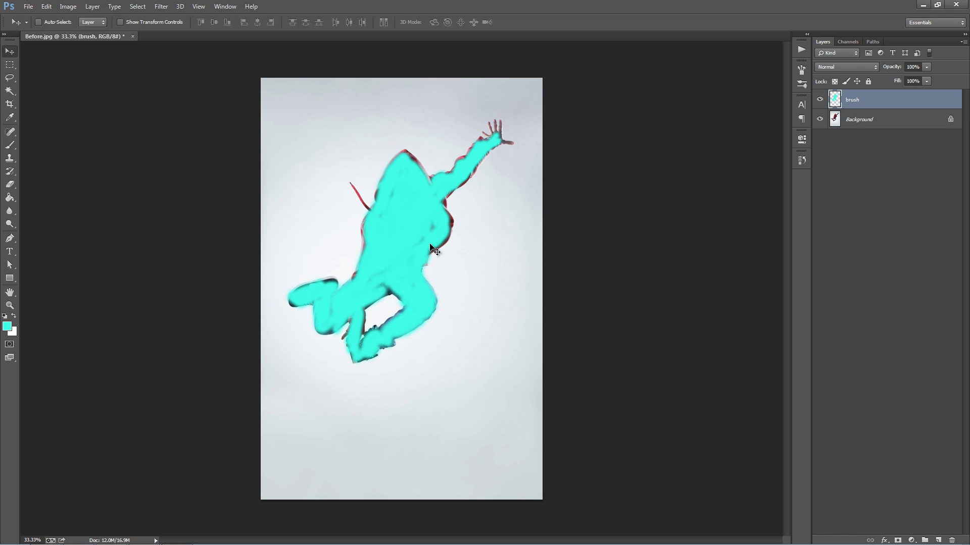
Step: Load the Abstract.atn action set into the Actions panel and select its Abstract action
left_click(802, 50)
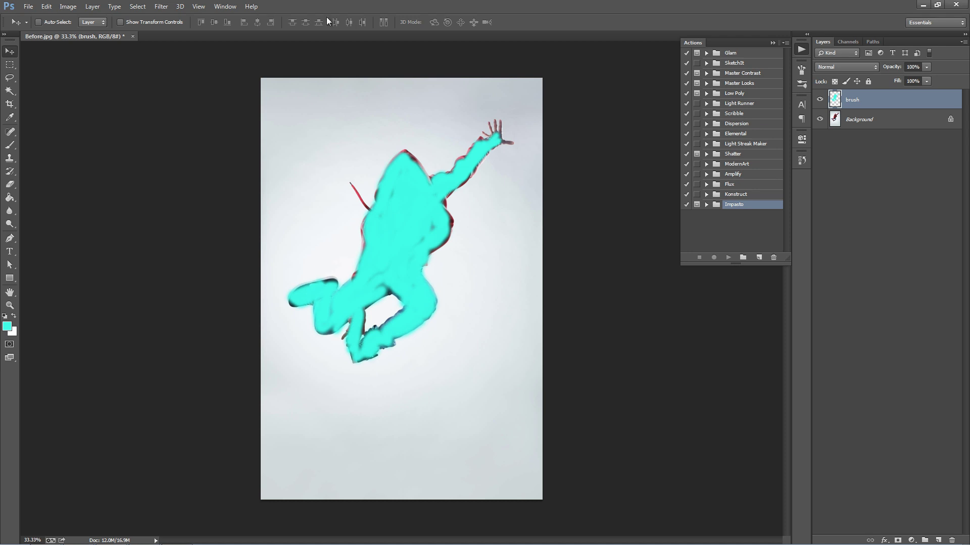
left_click(232, 6)
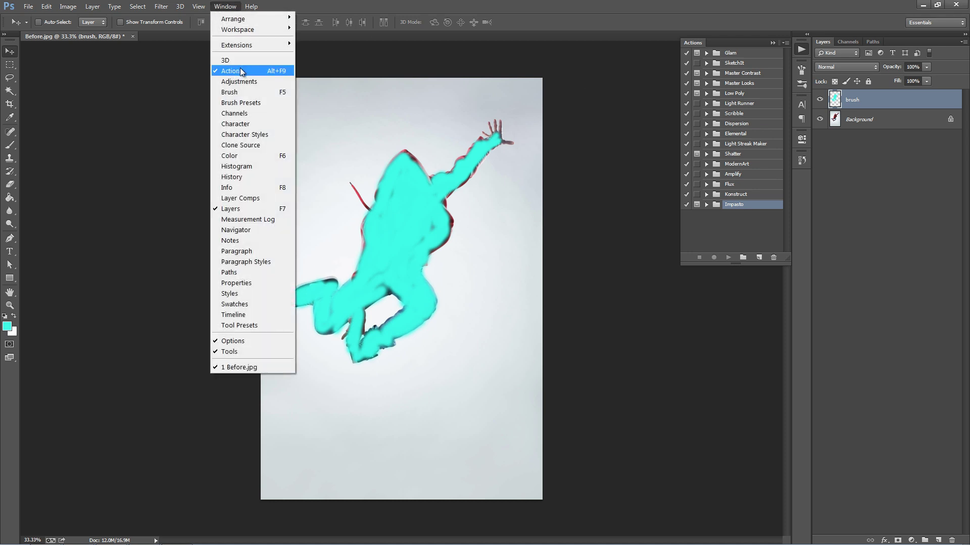
left_click(750, 235)
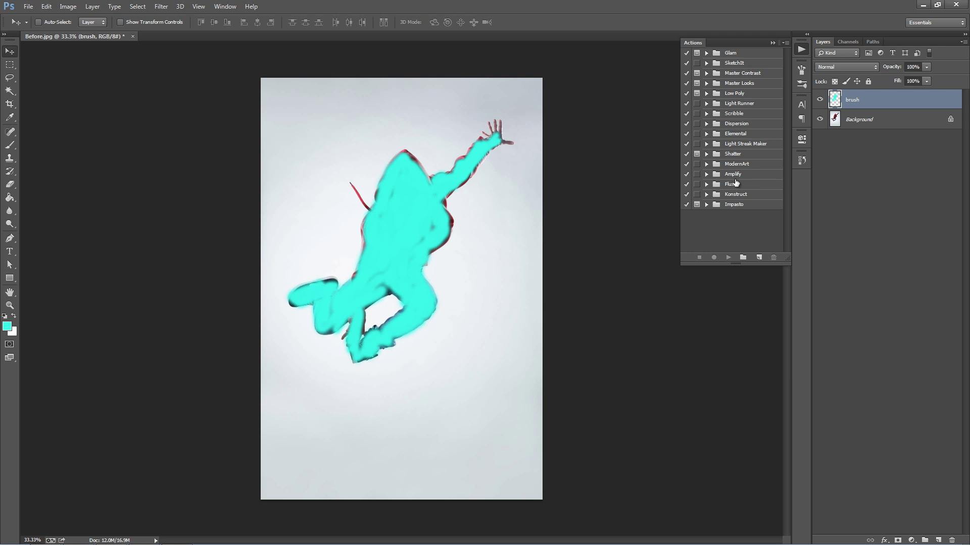
left_click(786, 43)
left_click(847, 246)
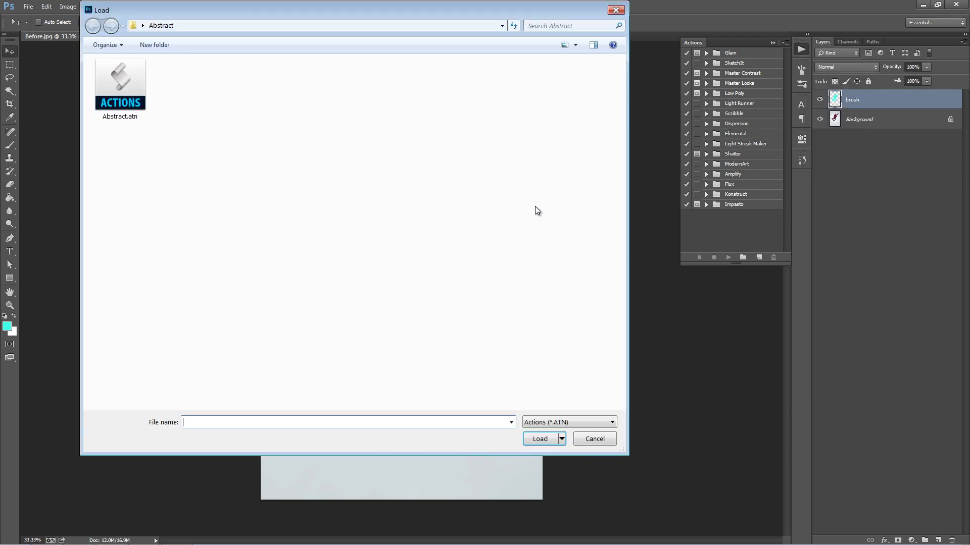
double_click(131, 104)
left_click(727, 225)
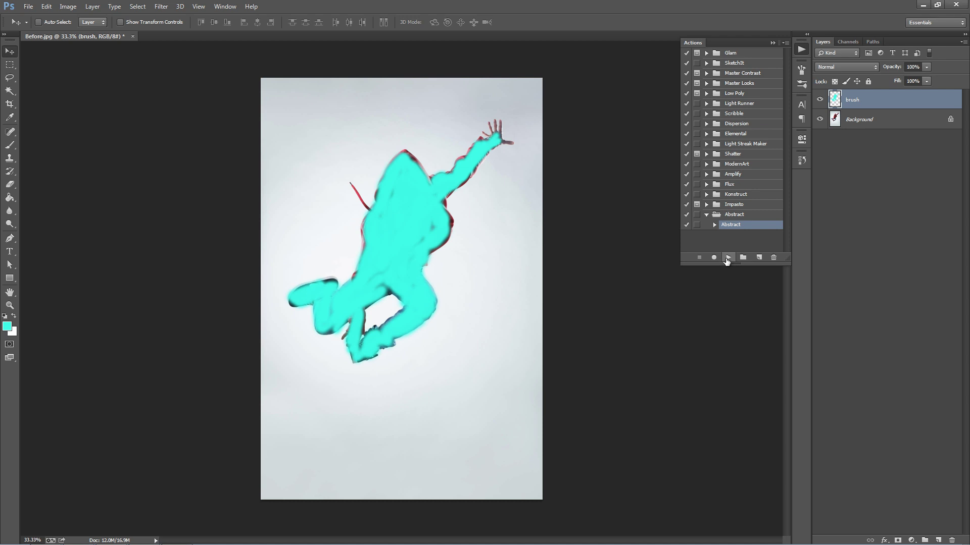
Step: Run the Abstract action on the photo and put the Actions panel away
left_click(727, 258)
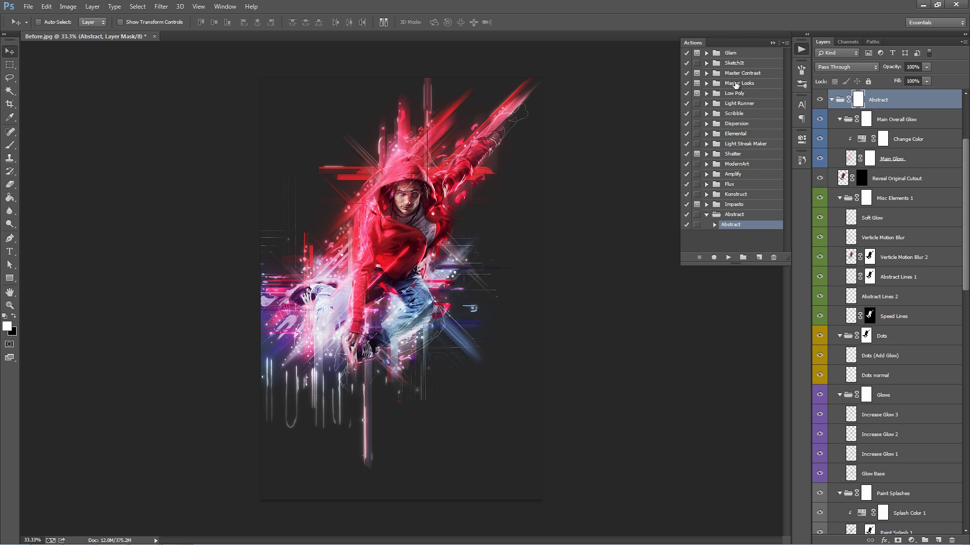
left_click(772, 43)
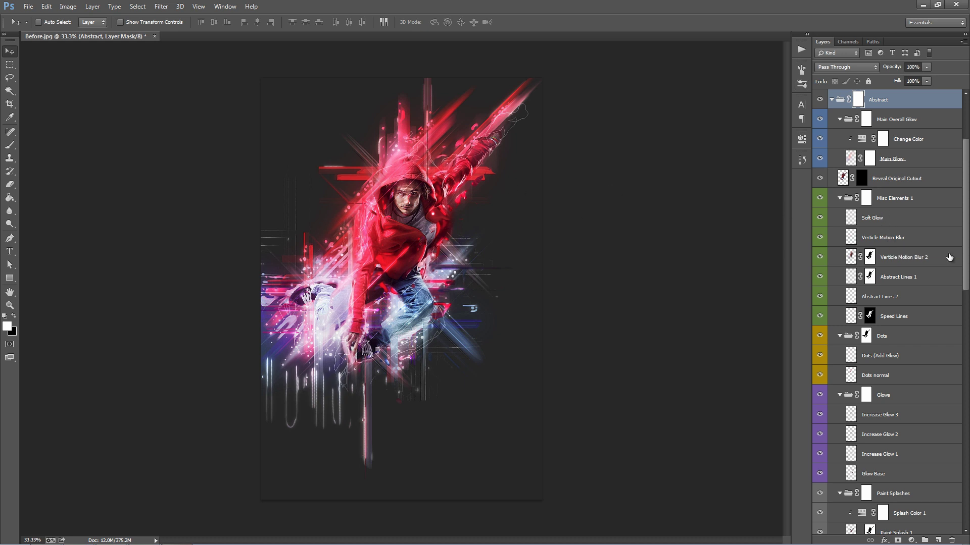
scroll(911, 217, "down", 5)
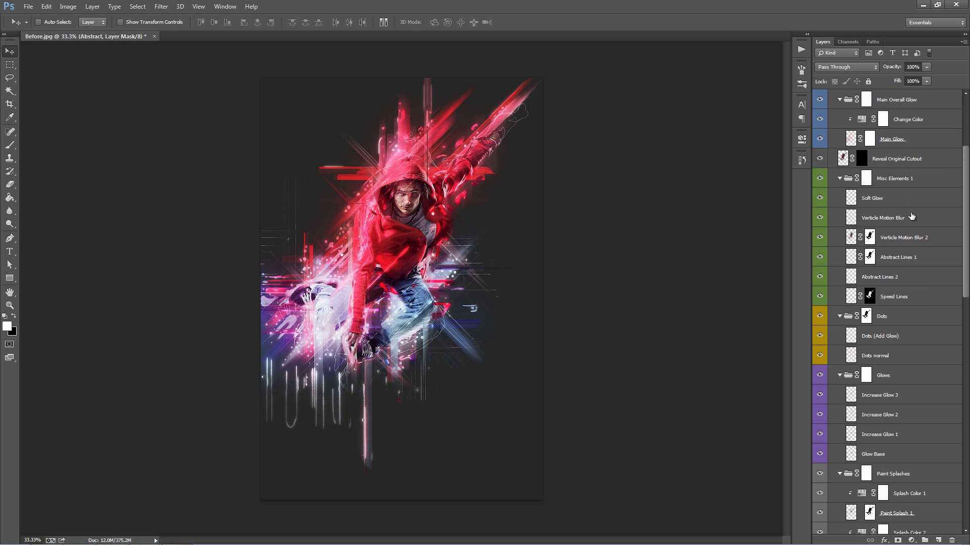
scroll(911, 217, "down", 9)
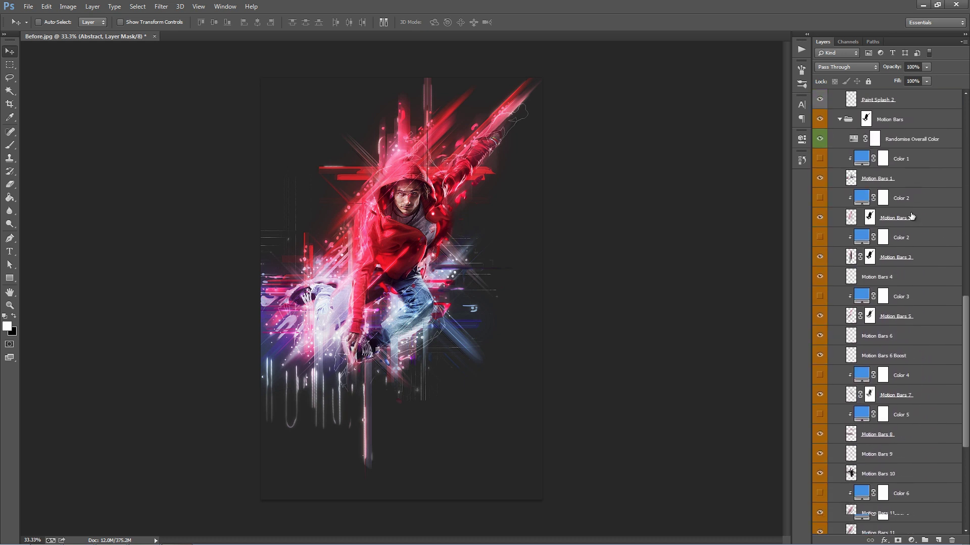
scroll(911, 216, "up", 12)
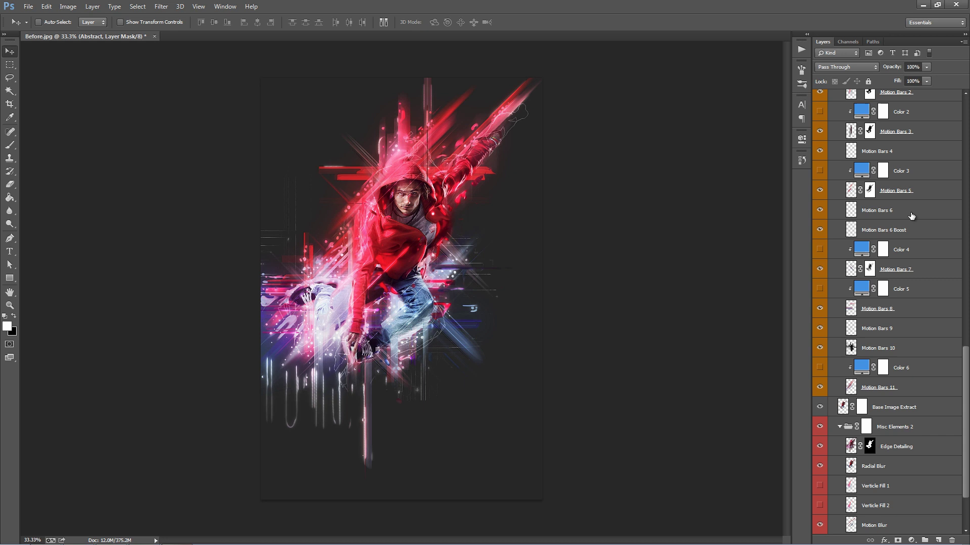
scroll(911, 215, "up", 4)
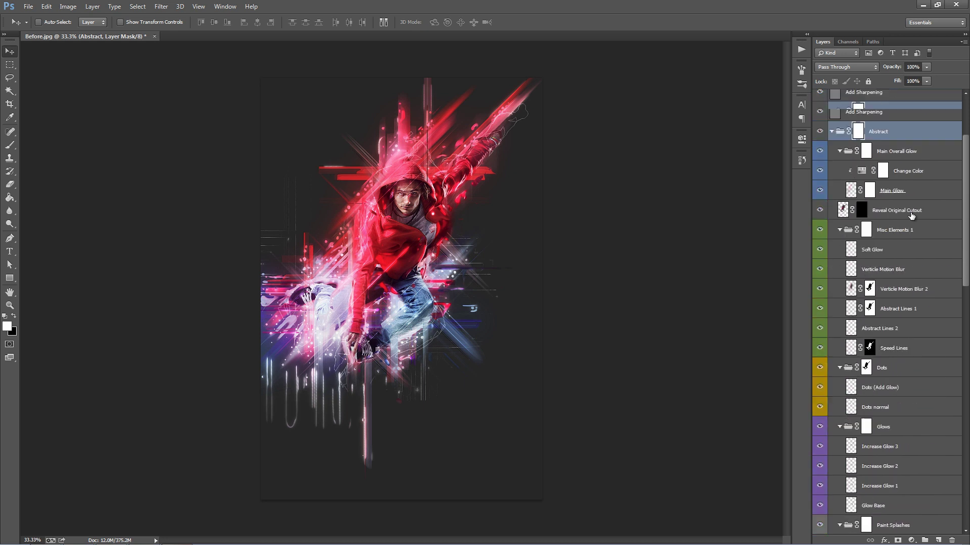
scroll(911, 216, "up", 1)
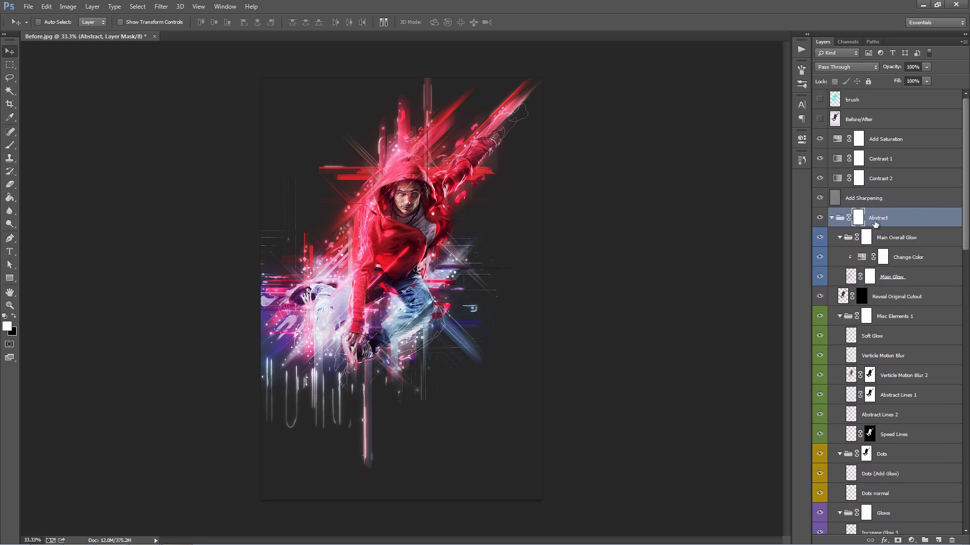
Step: Collapse the Main Overall Glow, Misc Elements 1, Dots, Glows, Paint Splashes, Motion Bars and Misc Elements 2 groups
left_click(840, 237)
left_click(839, 277)
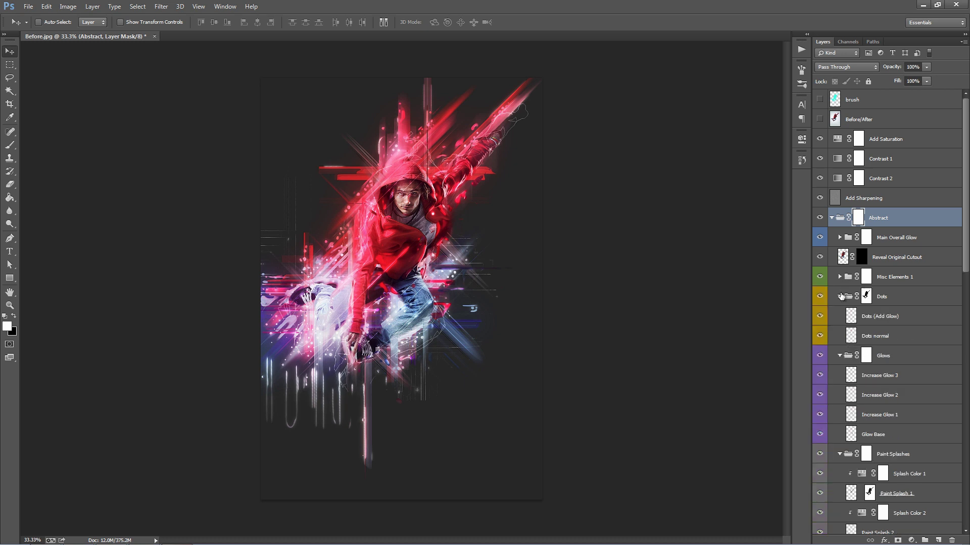
left_click(839, 297)
left_click(839, 316)
left_click(839, 335)
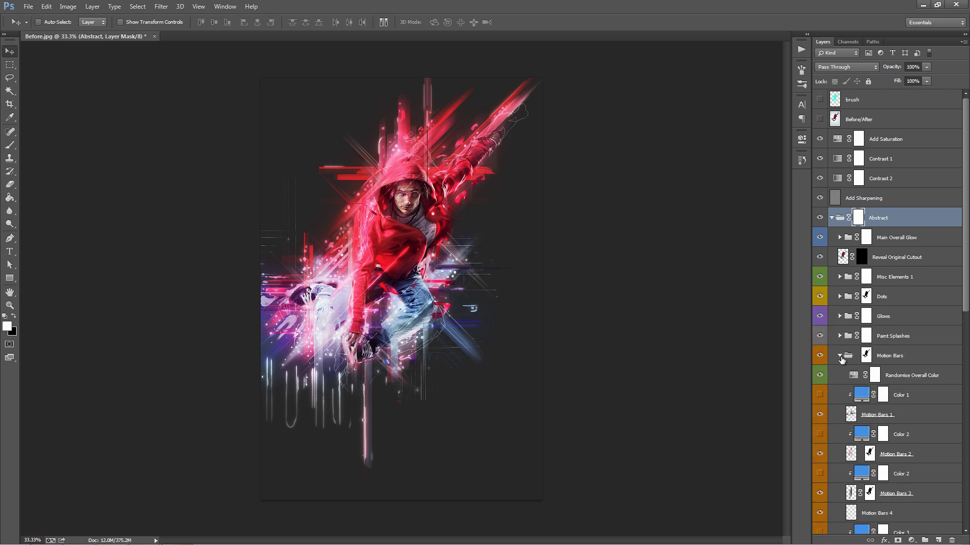
left_click(839, 355)
left_click(839, 395)
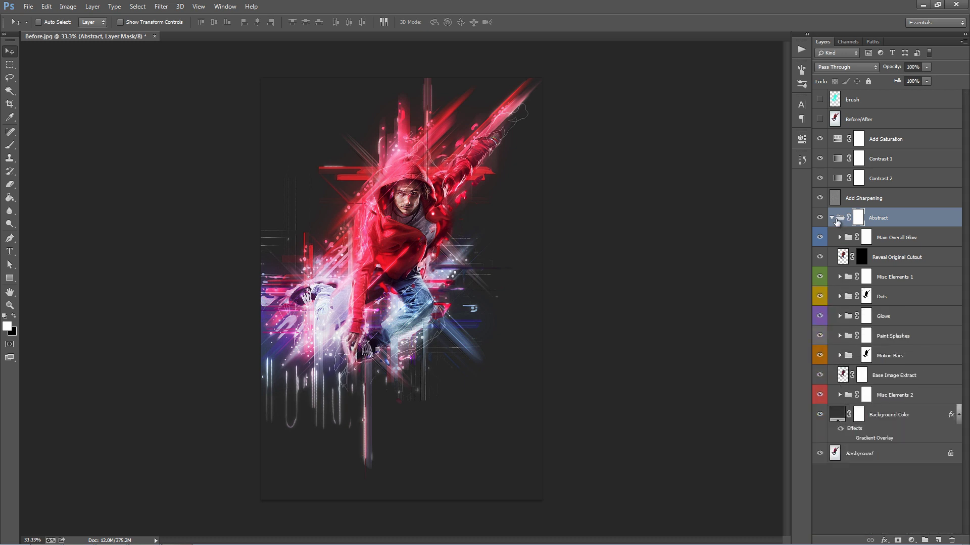
Step: Collapse the Abstract group and toggle the cyan brush layer, leaving it hidden
left_click(832, 217)
left_click(858, 101)
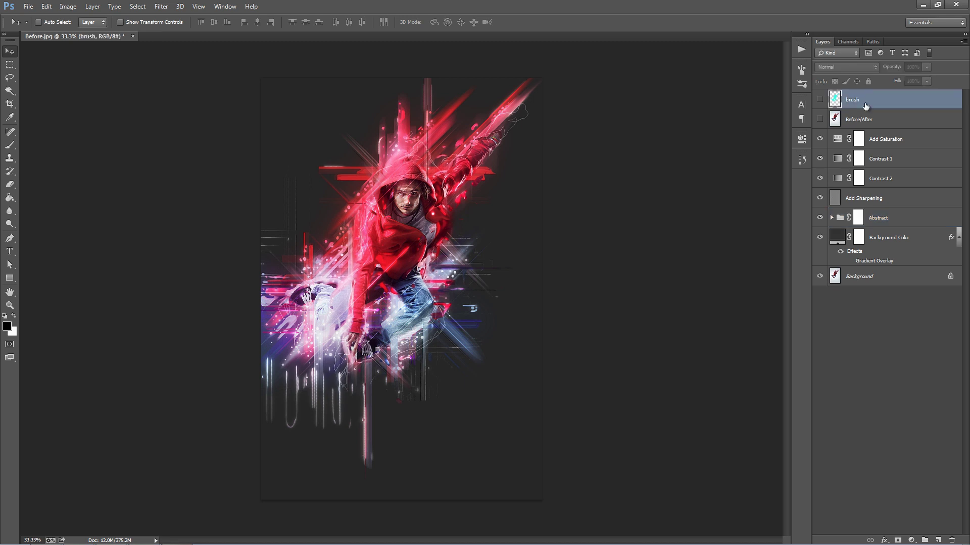
left_click(820, 101)
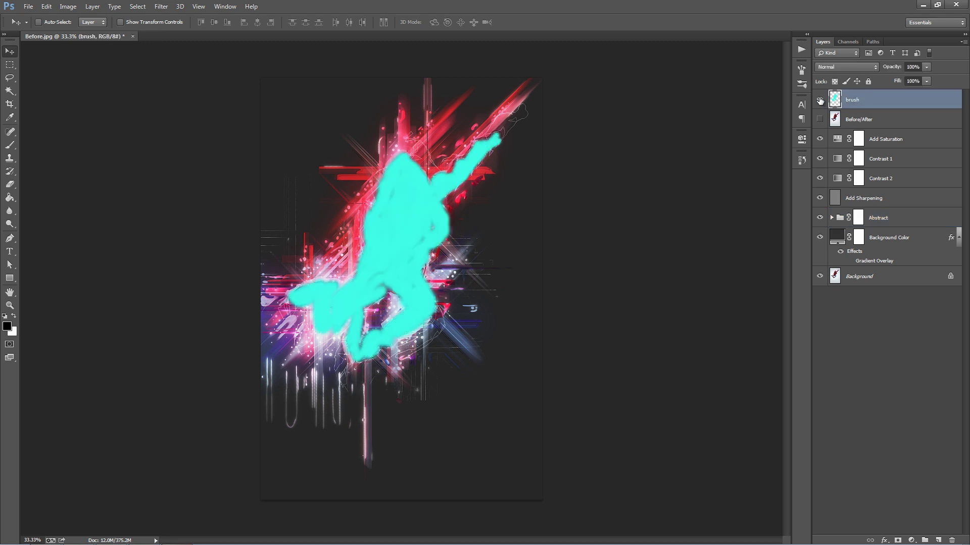
left_click(819, 101)
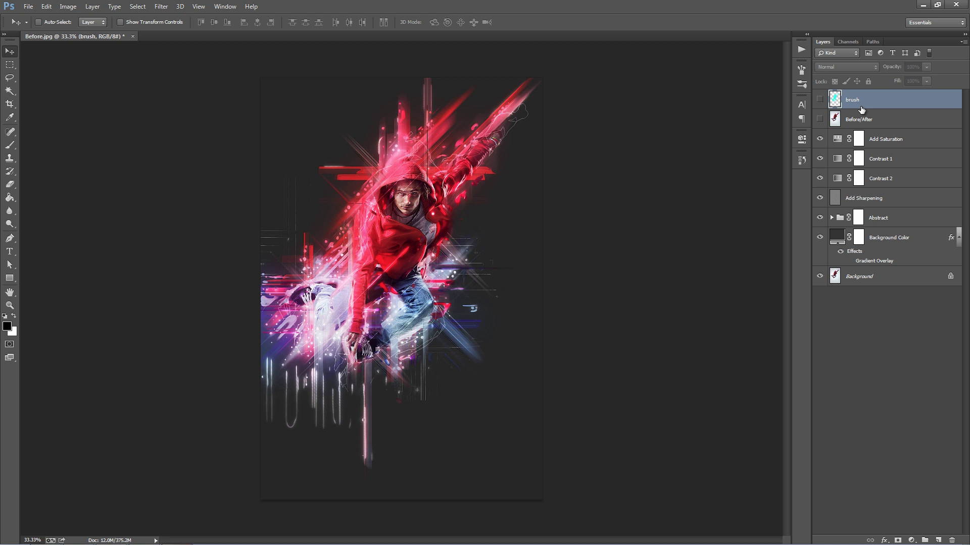
left_click(820, 101)
left_click(820, 101)
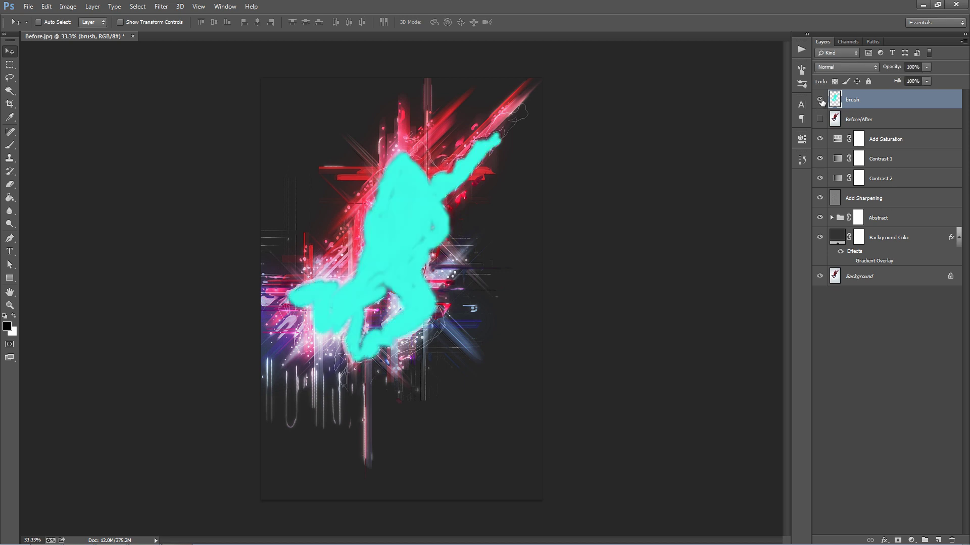
left_click(819, 100)
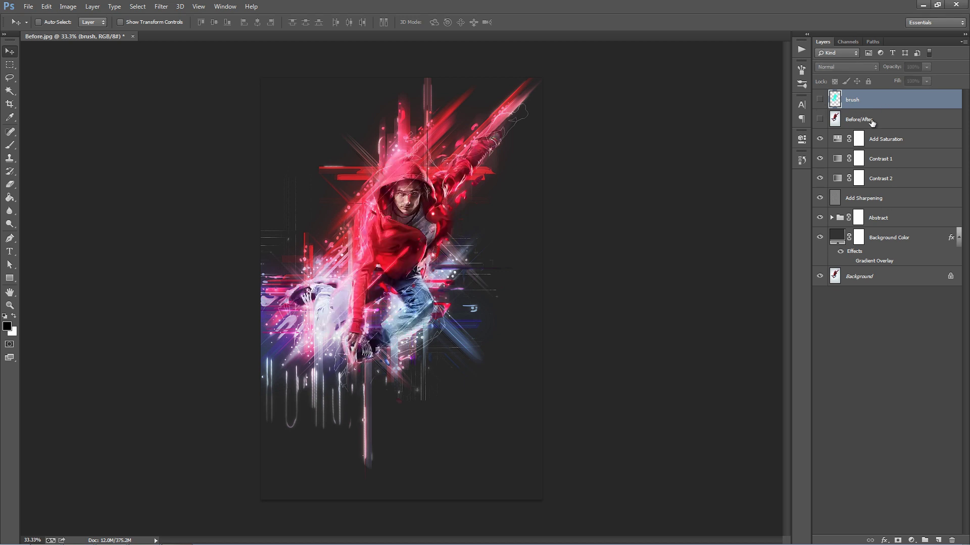
Step: Compare against the original using the Before/After layer, leaving the artwork showing
left_click(820, 120)
left_click(820, 120)
left_click(820, 120)
left_click(820, 120)
left_click(863, 121)
left_click(903, 143)
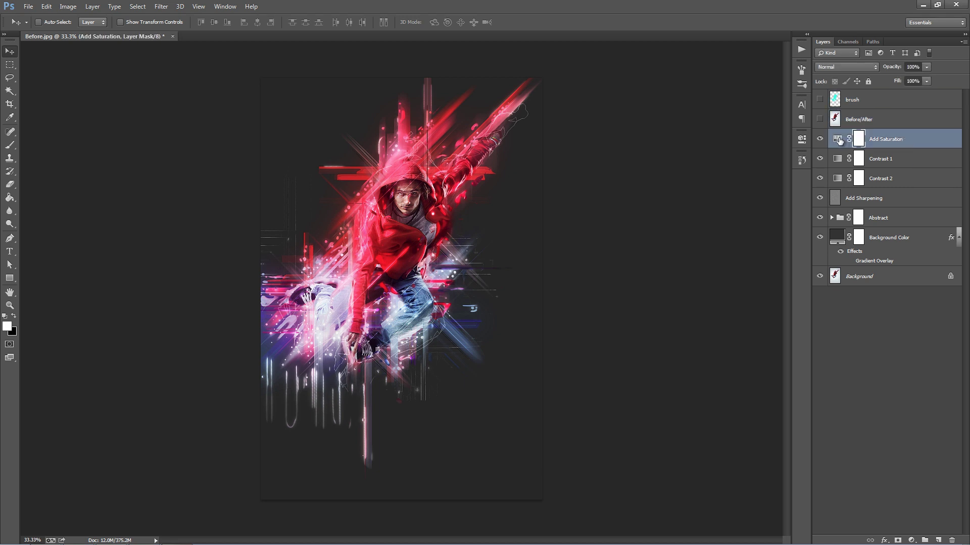
Step: Set Add Saturation's saturation to +25 and shift the reds' hue to -8
double_click(837, 139)
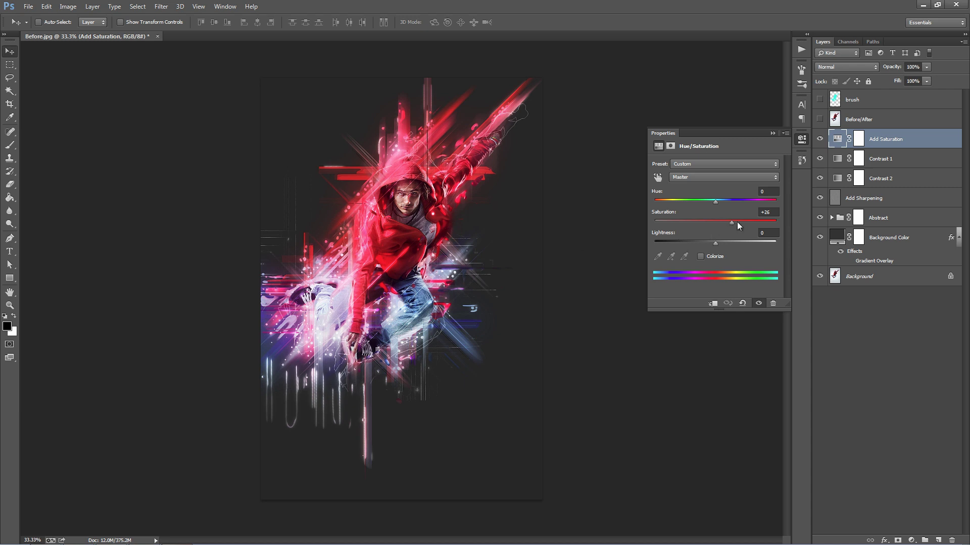
left_click_drag(737, 222, 730, 222)
left_click(700, 180)
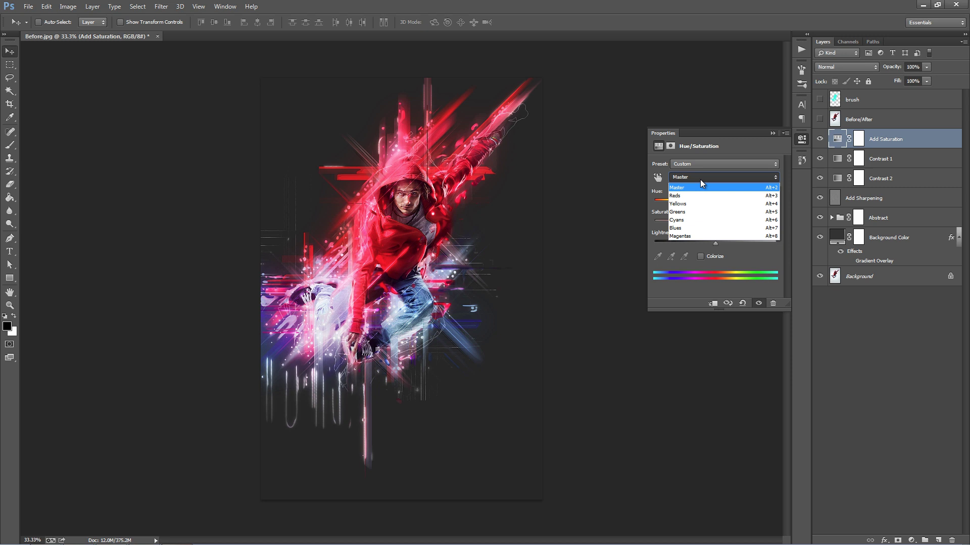
left_click(702, 194)
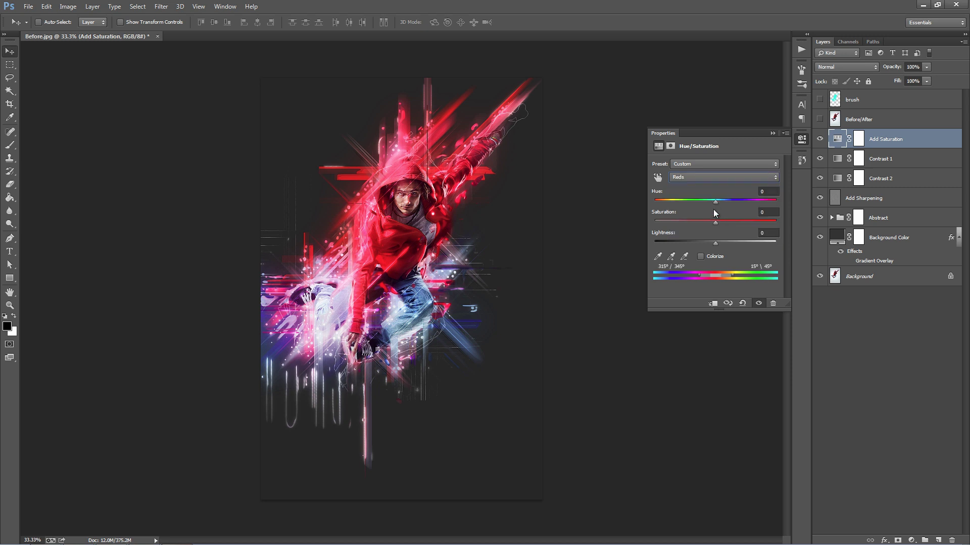
mouse_move(723, 204)
left_mouse_down()
mouse_move(769, 204)
mouse_move(708, 201)
left_mouse_up()
left_click(772, 133)
Step: Raise Contrast 1's opacity to 59% and nudge Contrast 2's opacity slightly higher
left_click(909, 159)
left_click(910, 178, "shift")
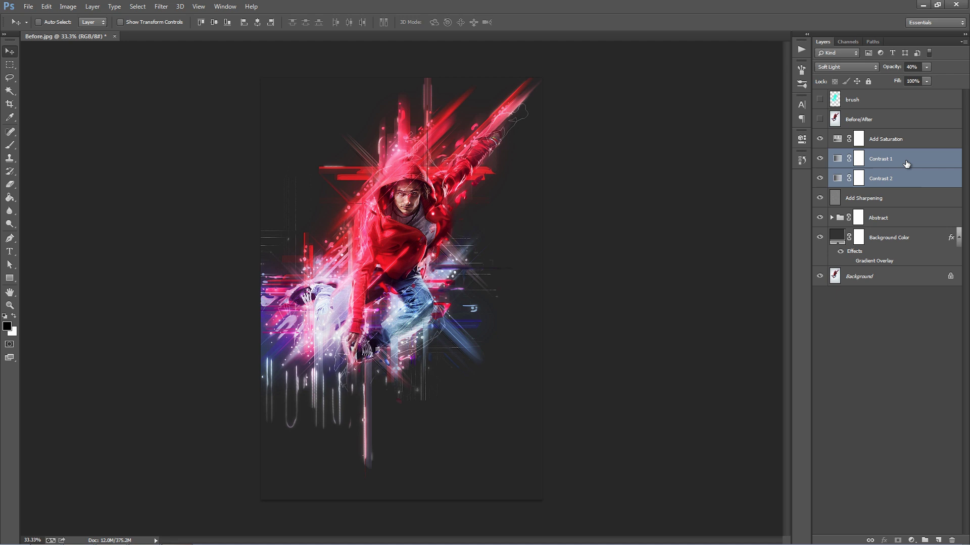
left_click(907, 163)
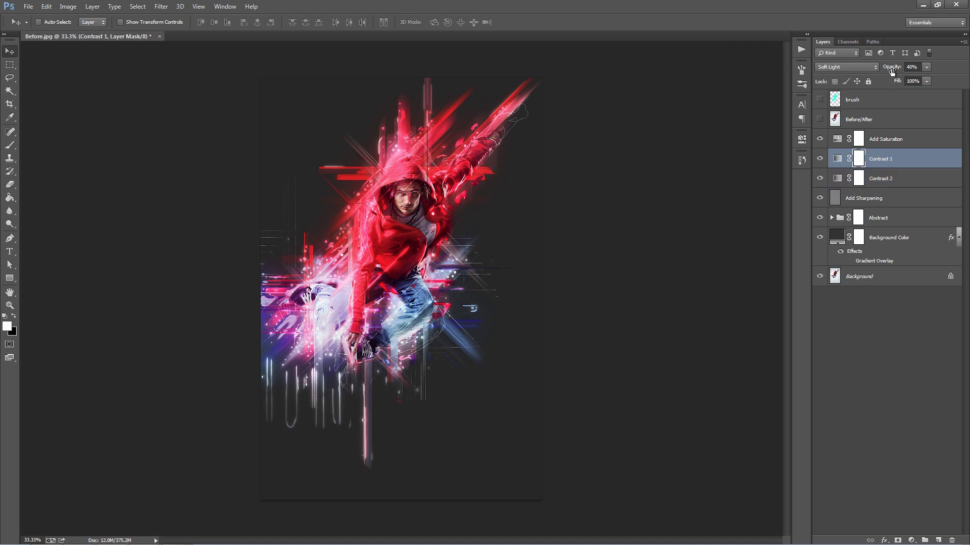
left_click_drag(891, 70, 901, 71)
left_click(903, 177)
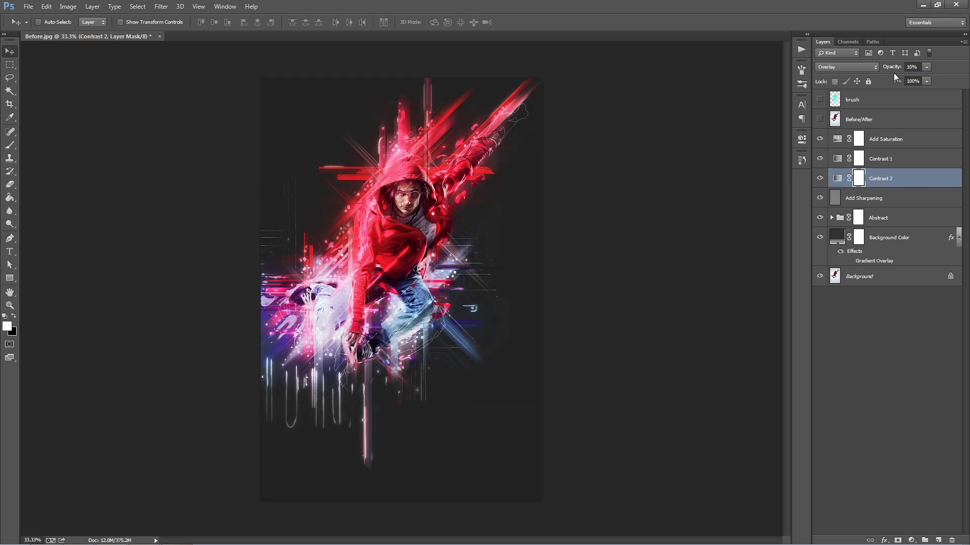
left_click_drag(894, 71, 894, 70)
left_click(909, 197)
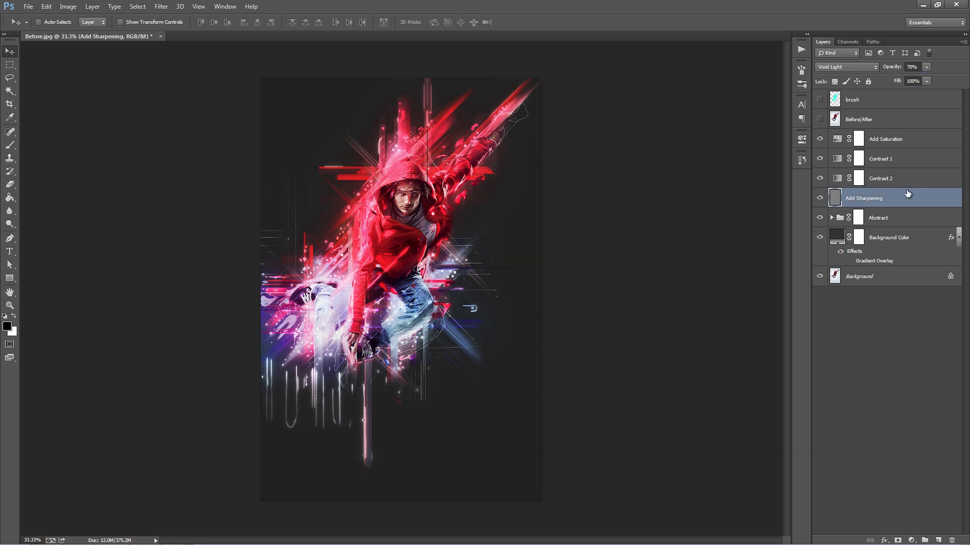
Step: Zoom in and toggle the Add Sharpening layer to compare its effect
key("ctrl+plus")
left_click(820, 198)
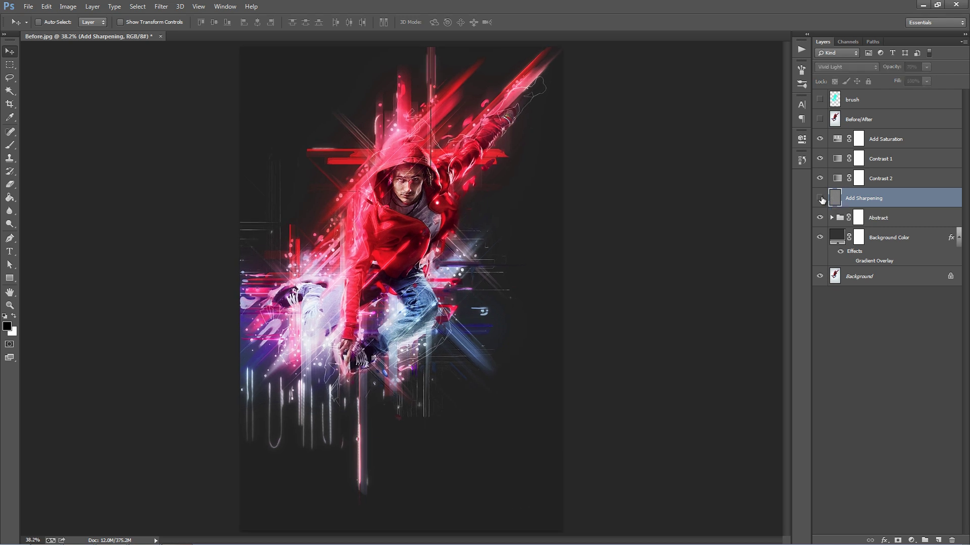
left_click(820, 198)
left_click(820, 199)
left_click(821, 198)
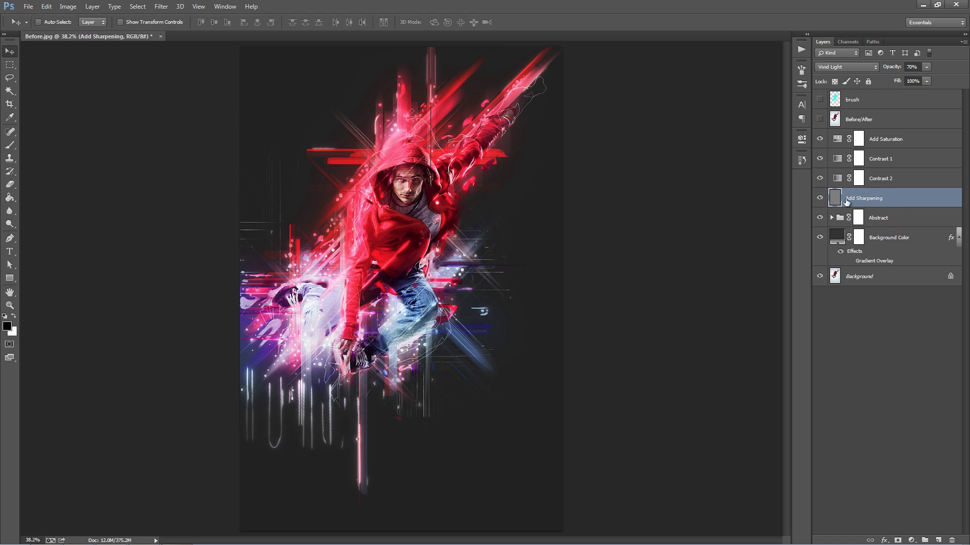
Step: Undo an accidental offset of the Add Sharpening layer and test-drag it with the Move tool
left_click_drag(411, 168, 321, 125)
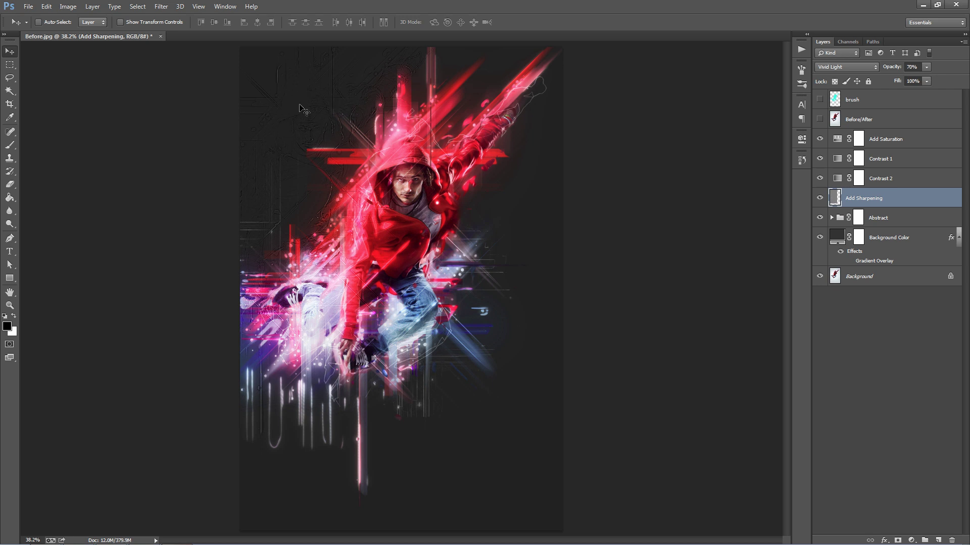
key("ctrl+z")
left_click_drag(410, 132, 350, 99)
left_click_drag(829, 214, 794, 195)
Step: Expand the Abstract group and toggle the Main Overall Glow group to compare
left_click(861, 222)
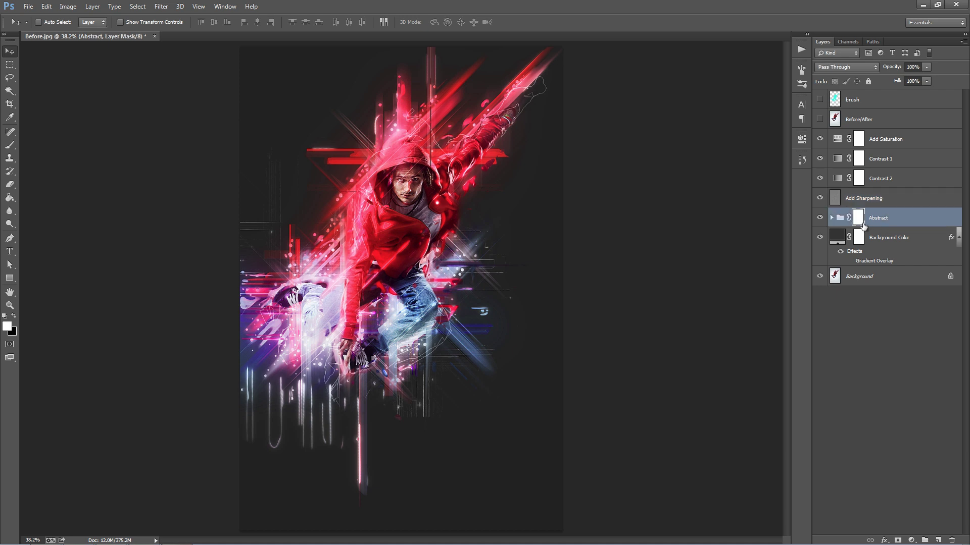
left_click(831, 218)
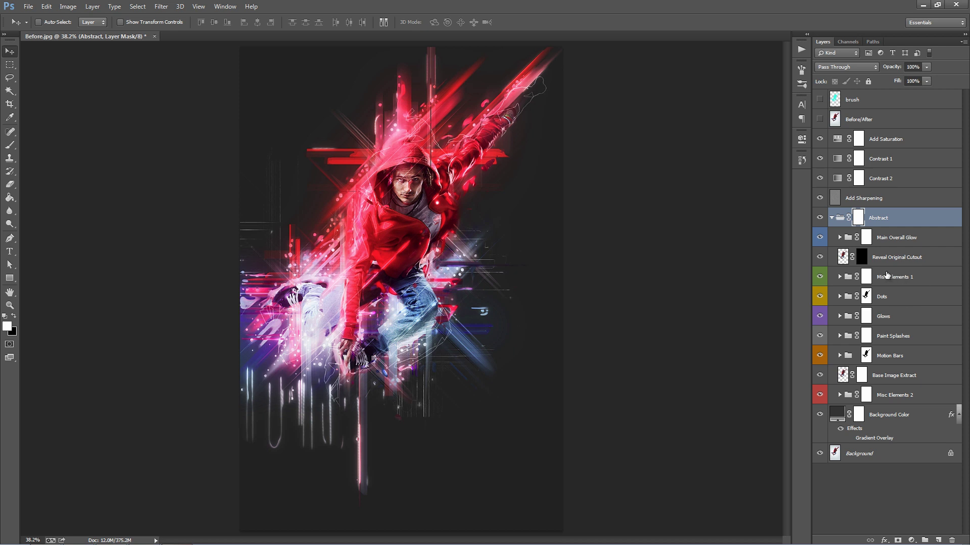
left_click(895, 244)
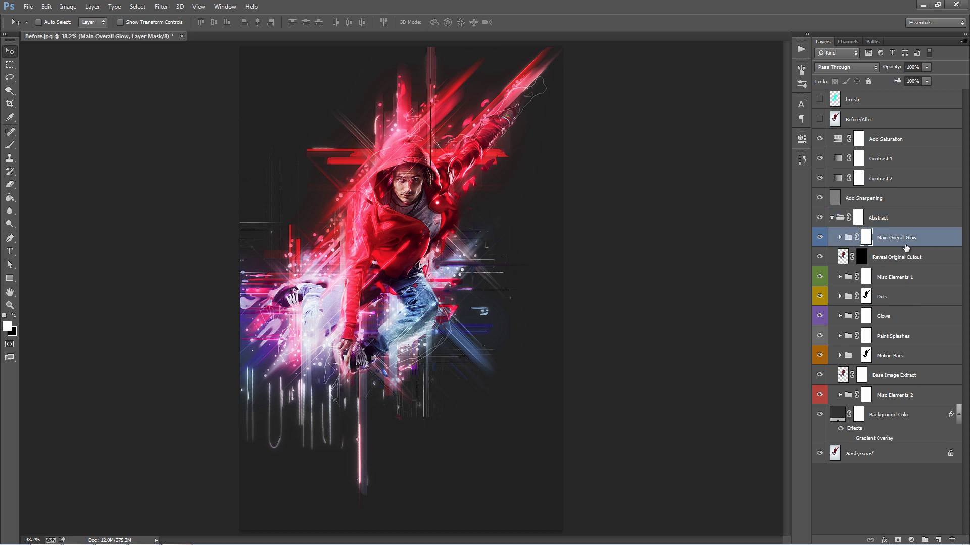
left_click(847, 238)
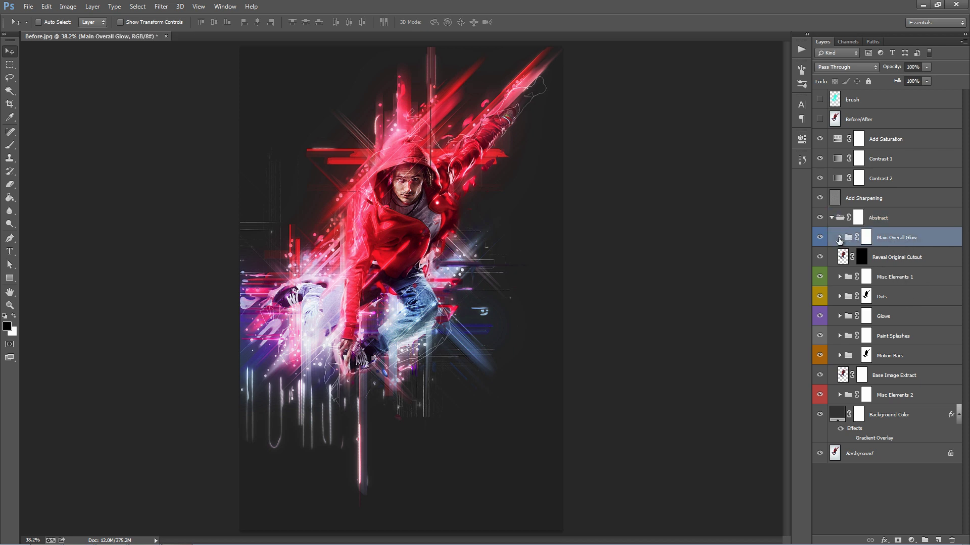
left_click(820, 238)
left_click(820, 238)
left_click(820, 238)
left_click(820, 238)
Step: Expand Main Overall Glow and try shifting the Change Color layer's hue
left_click(840, 237)
left_click(933, 259)
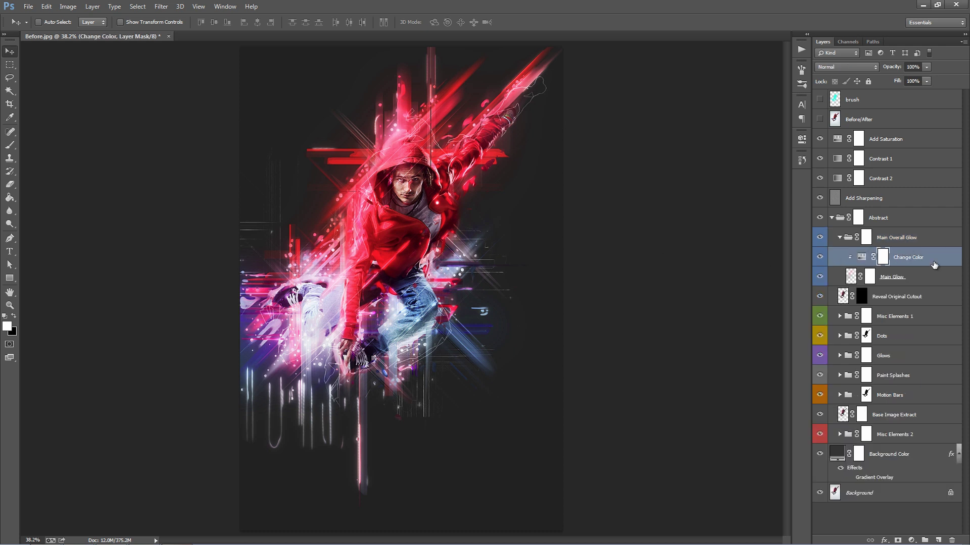
double_click(862, 257)
mouse_move(714, 202)
left_mouse_down()
mouse_move(790, 199)
mouse_move(679, 192)
mouse_move(719, 195)
left_mouse_up()
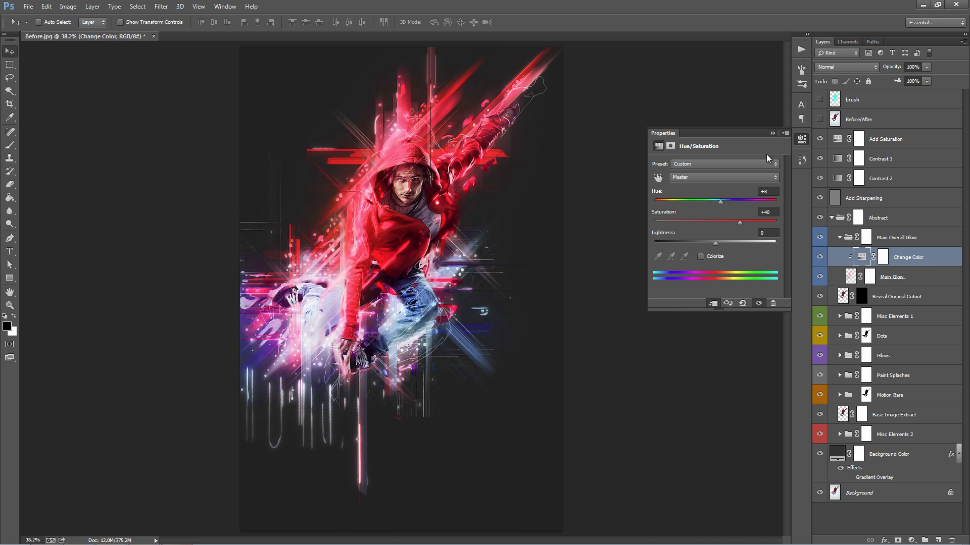
left_click(774, 134)
Step: Test-paint the Main Glow mask with a 400 black brush, undo it, and collapse the group
left_click(894, 278)
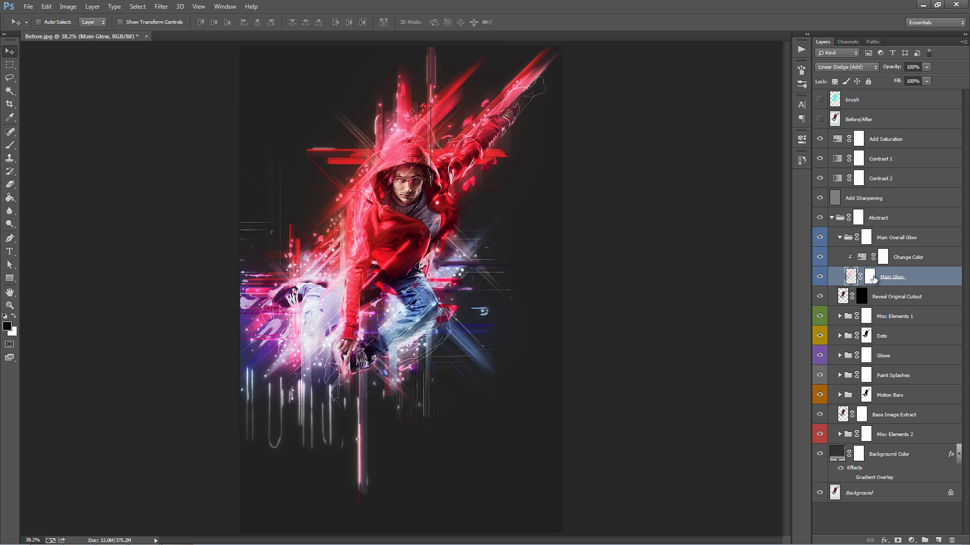
left_click(870, 277)
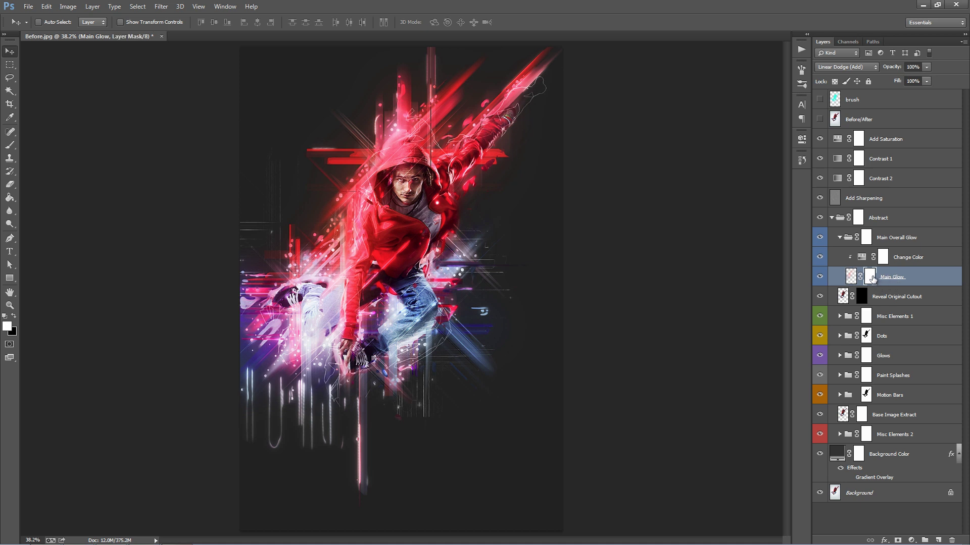
key("b")
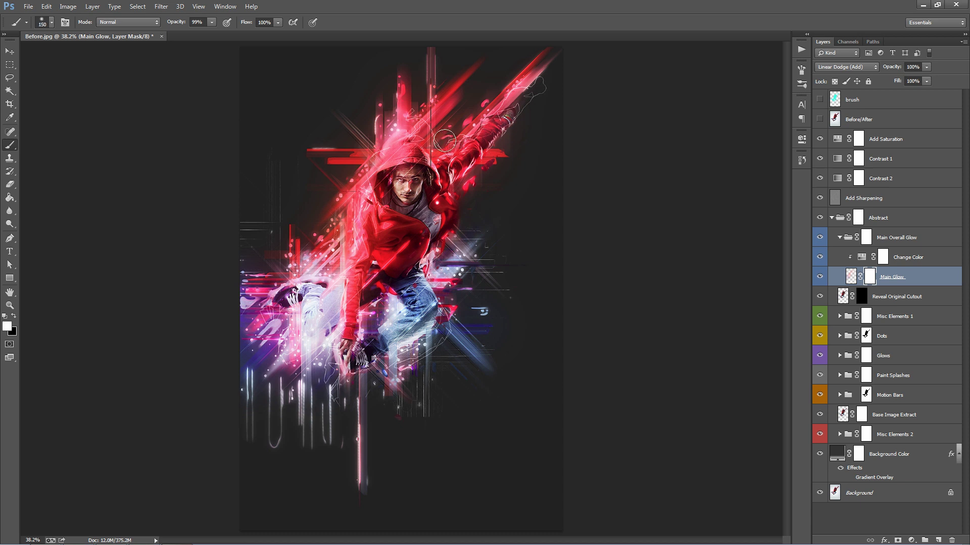
key("bracketright")
key("bracketright")
key("bracketright")
key("bracketright")
key("bracketright")
key("x")
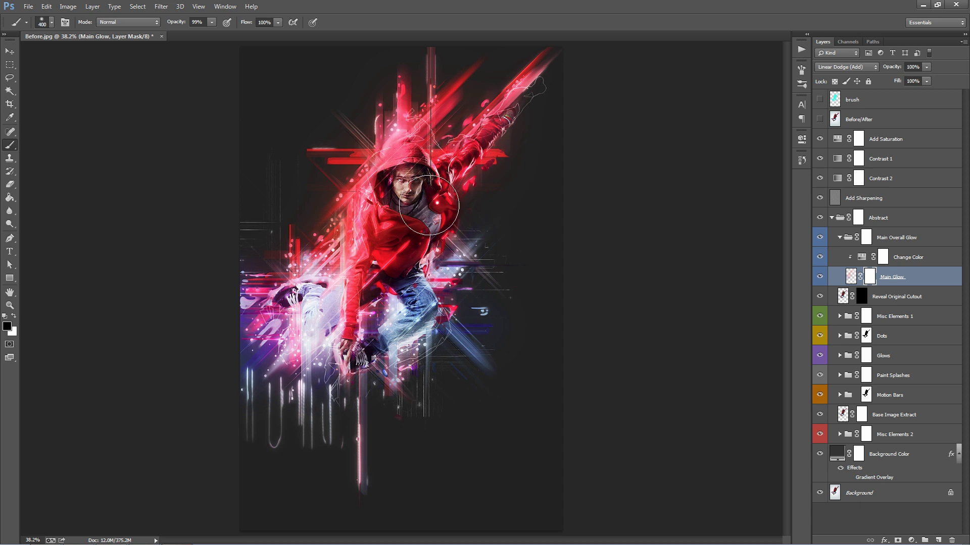
mouse_move(283, 303)
left_mouse_down()
mouse_move(273, 320)
mouse_move(303, 353)
mouse_move(414, 318)
mouse_move(390, 386)
left_mouse_up()
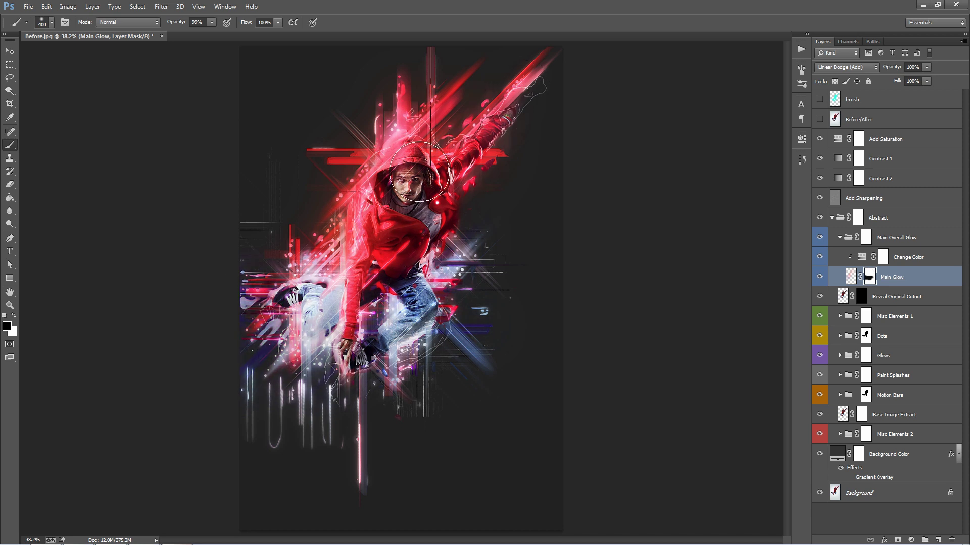
key("ctrl+BackSpace")
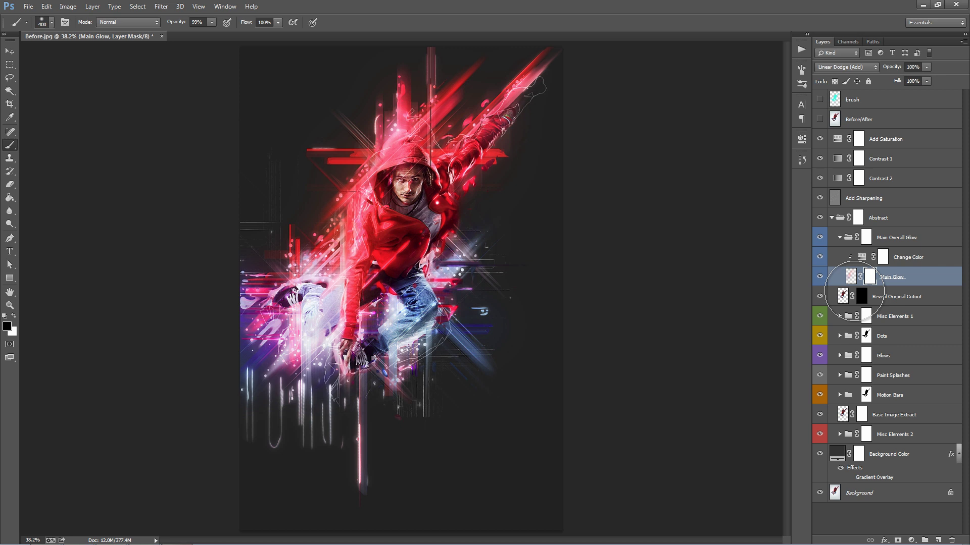
left_click(866, 238)
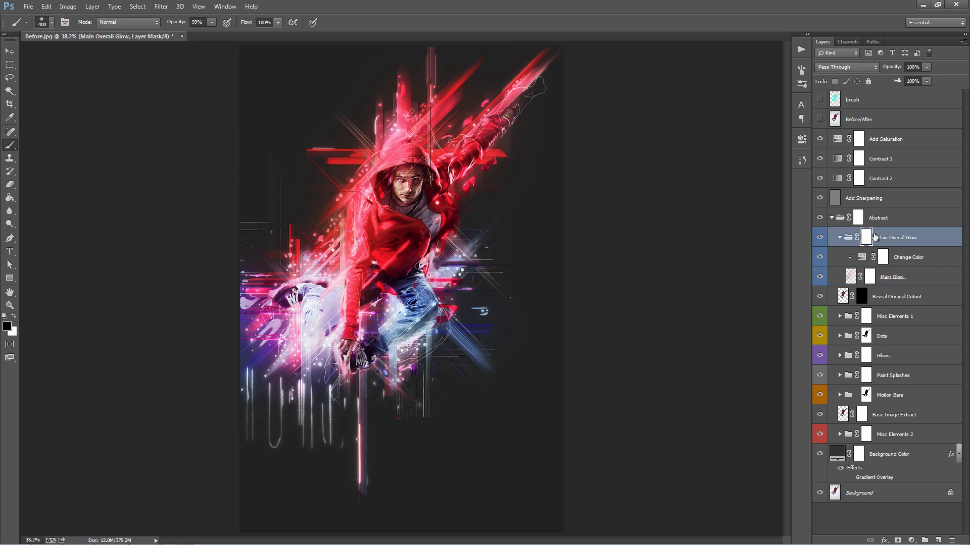
left_click(848, 237)
left_click(839, 237)
Step: Paint white with a 200 brush on the Reveal Original Cutout mask over the dancer's face
left_click(931, 259)
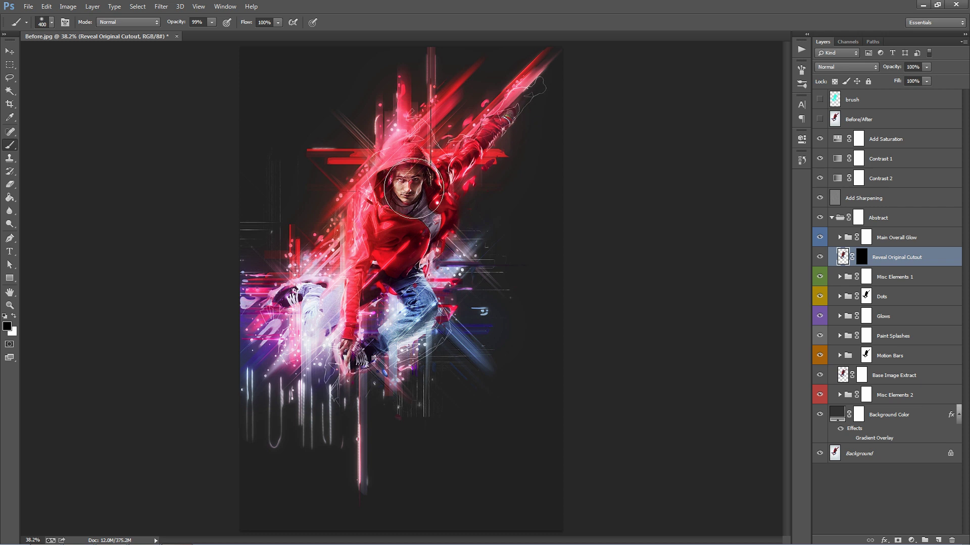
key("bracketleft")
key("bracketleft")
key("bracketleft")
key("bracketleft")
key("bracketleft")
key("bracketleft")
left_click(861, 257)
key("x")
mouse_move(424, 195)
left_mouse_down()
mouse_move(405, 177)
mouse_move(409, 192)
mouse_move(411, 173)
mouse_move(408, 195)
mouse_move(404, 166)
left_mouse_up()
mouse_move(458, 197)
left_mouse_down()
mouse_move(425, 170)
mouse_move(441, 199)
mouse_move(421, 181)
left_mouse_up()
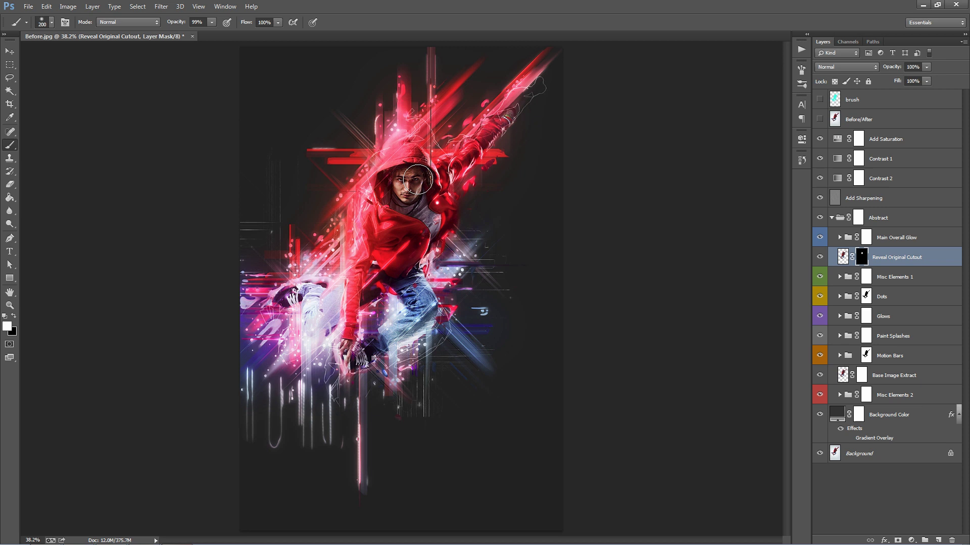
left_click_drag(417, 179, 401, 192)
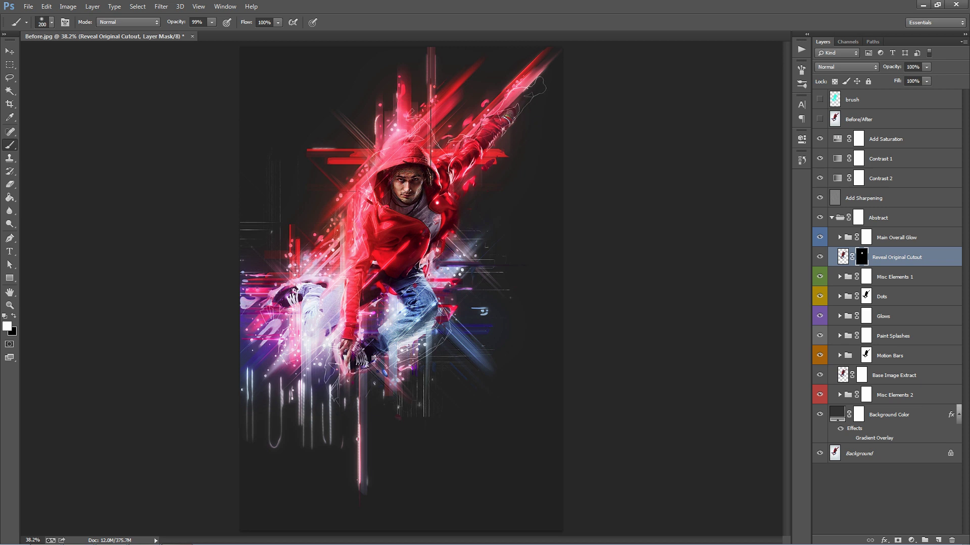
Step: Expand Misc Elements 1 and shift the Verticle Motion Blur streaks upward, discarding test duplicates
left_click(915, 282)
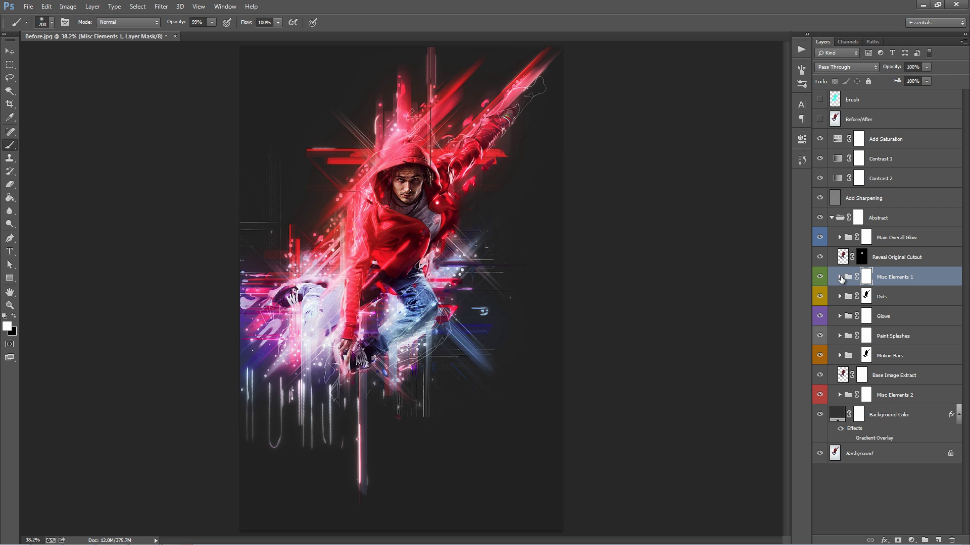
left_click(840, 277)
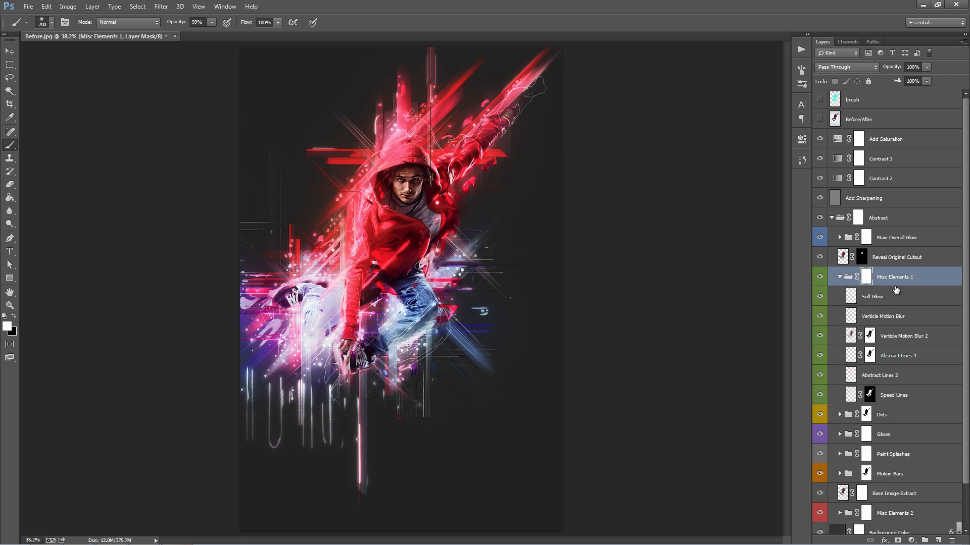
left_click(911, 317)
key("v")
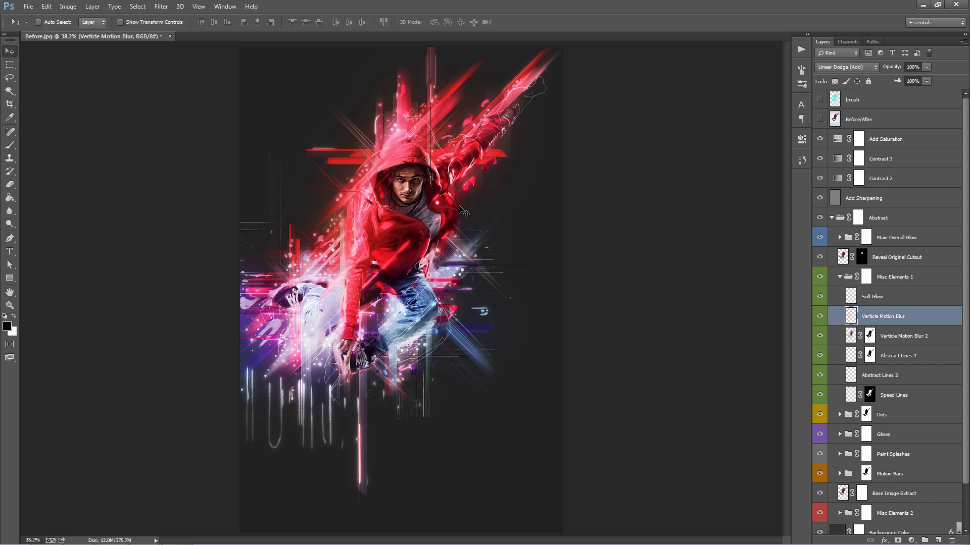
left_click_drag(465, 203, 470, 170)
key("ctrl+j")
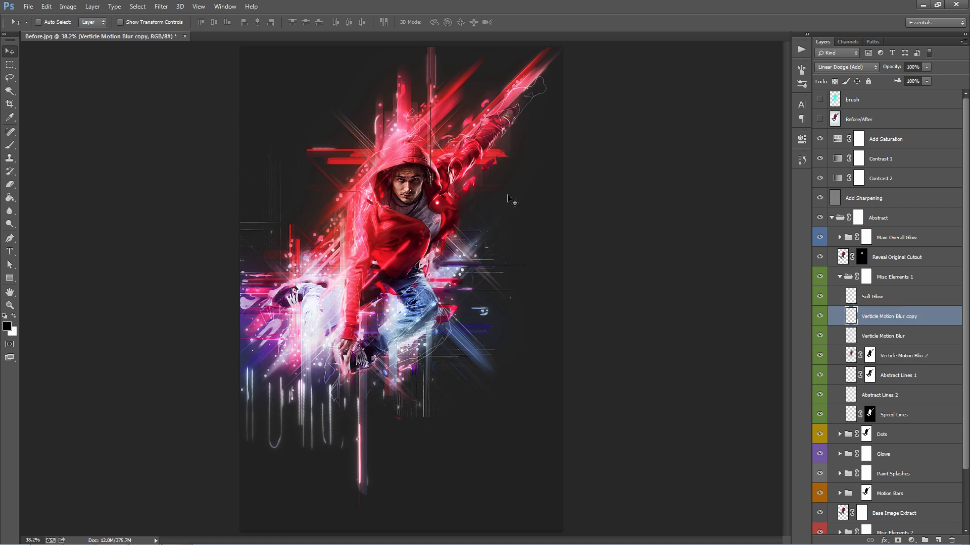
left_click_drag(516, 205, 518, 183)
key("ctrl+j")
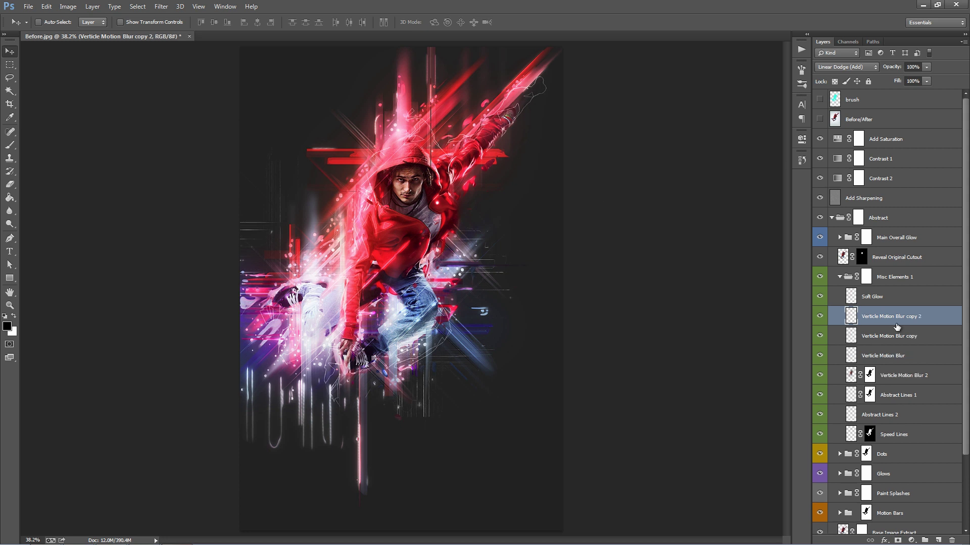
key("Delete")
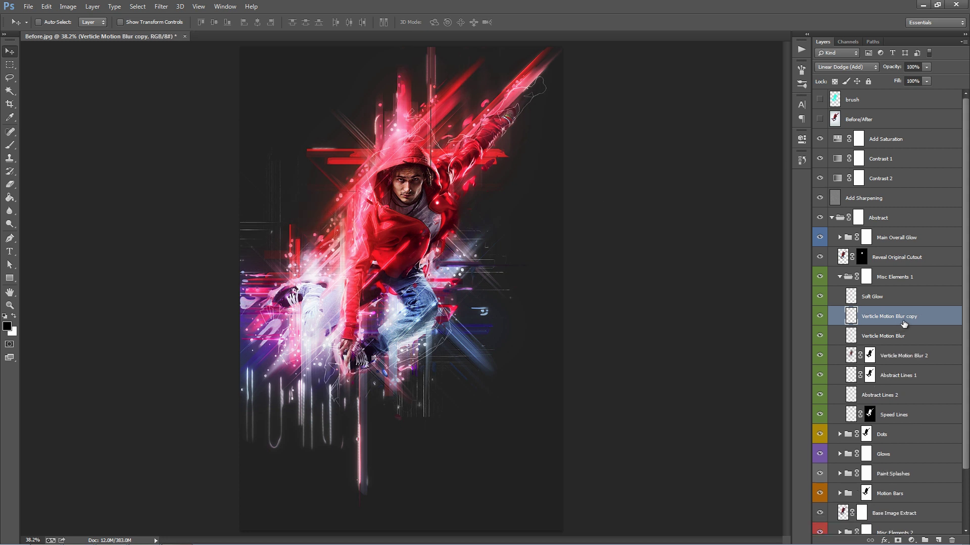
key("Delete")
Step: Nudge the Abstract Lines 1 streaks slightly up and left
left_click(908, 337)
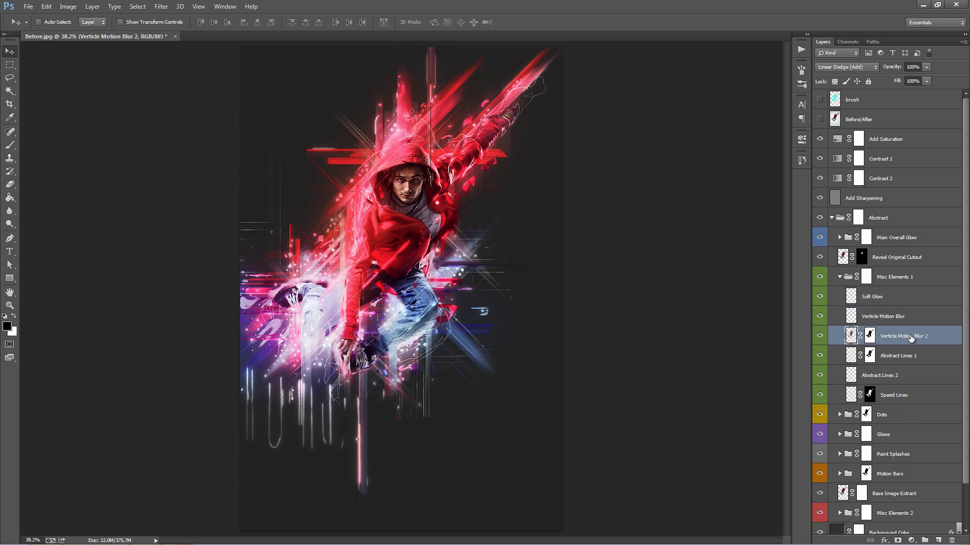
left_click(915, 356)
mouse_move(476, 155)
left_mouse_down()
mouse_move(480, 162)
mouse_move(465, 145)
left_mouse_up()
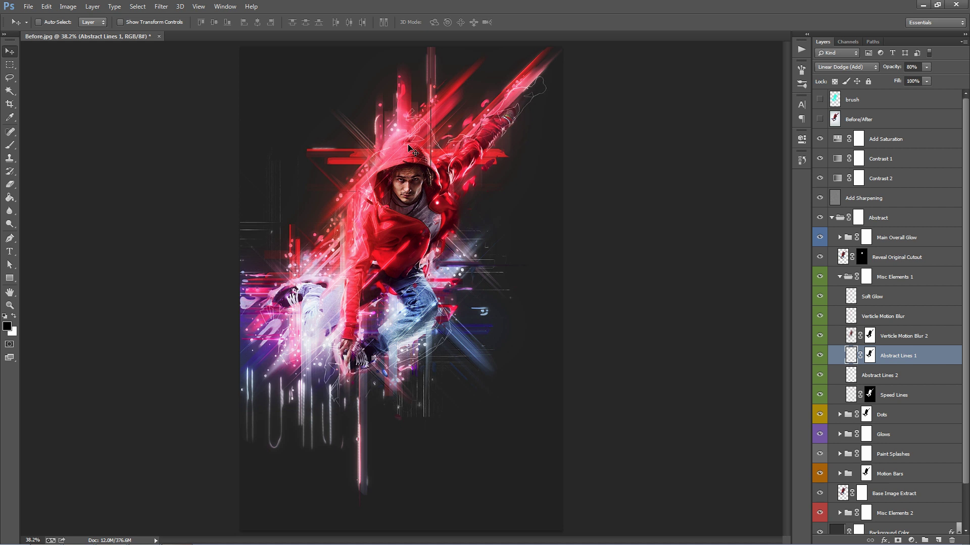
Step: Shift the Abstract Lines 2 streaks down slightly and set its opacity to 73%
left_click(920, 377)
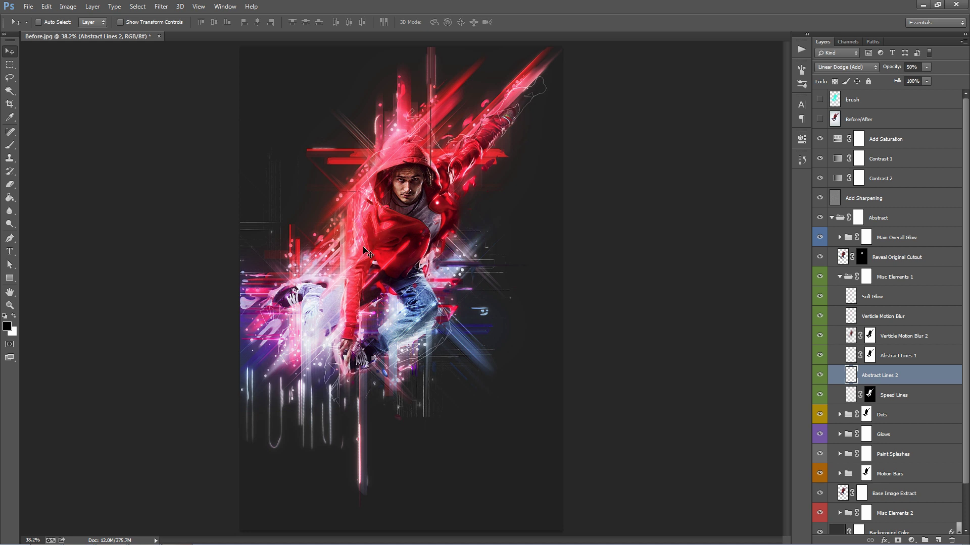
left_click_drag(415, 167, 420, 188)
left_click_drag(892, 70, 906, 70)
key("Return")
left_click_drag(897, 70, 661, 82)
Step: Raise Speed Lines to 100% opacity, nudge it right, and delete a test copy
left_click(917, 395)
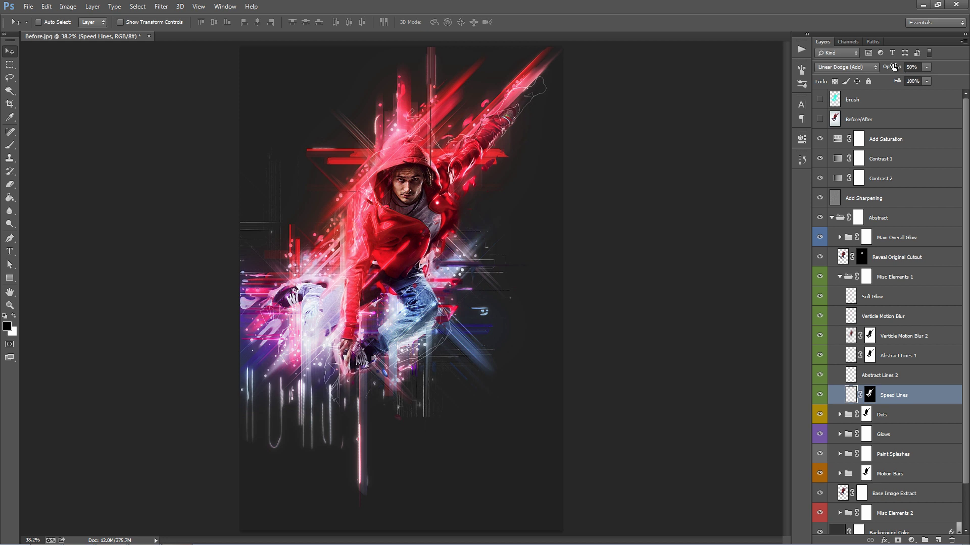
left_click_drag(894, 66, 945, 67)
mouse_move(409, 162)
left_mouse_down()
mouse_move(401, 217)
mouse_move(408, 174)
mouse_move(420, 166)
mouse_move(406, 169)
mouse_move(418, 162)
left_mouse_up()
left_click_drag(892, 397, 892, 395)
left_click_drag(543, 213, 533, 186)
key("Delete")
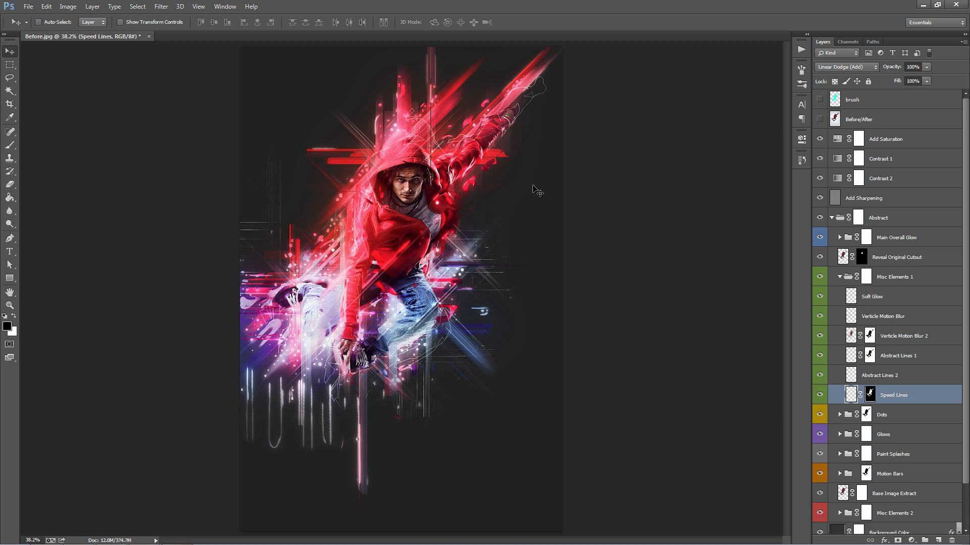
left_click(839, 277)
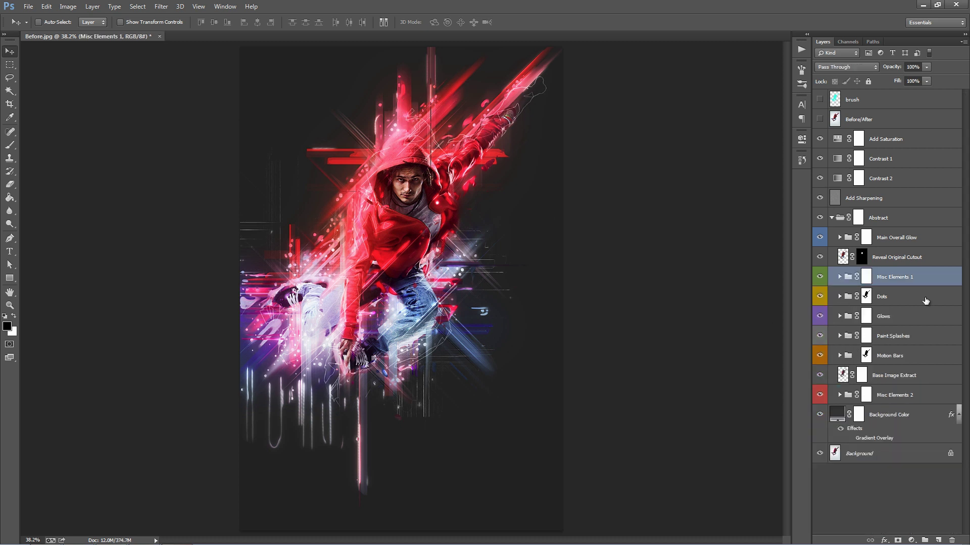
left_click(914, 301)
left_click(839, 297)
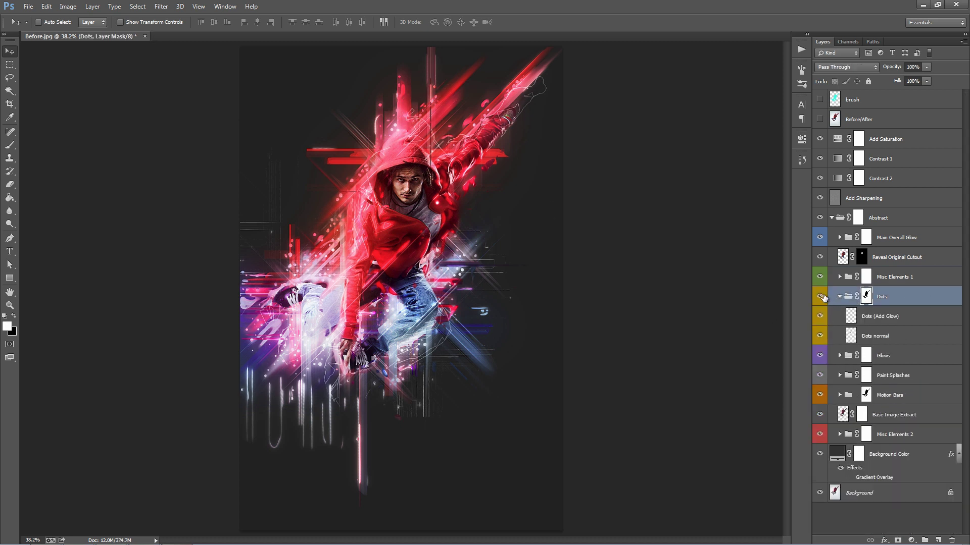
left_click(819, 297)
left_click(819, 297)
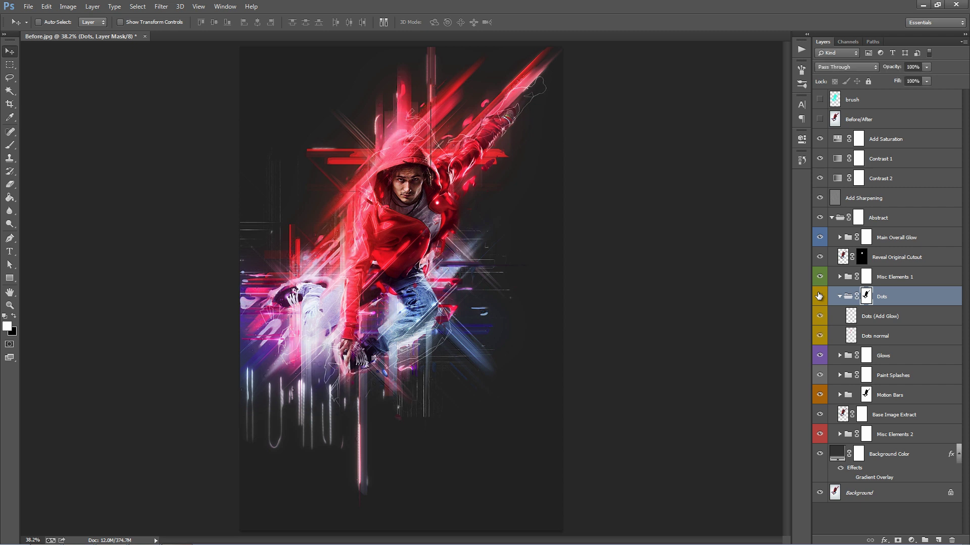
left_click(819, 297)
left_click(819, 296)
left_click(819, 297)
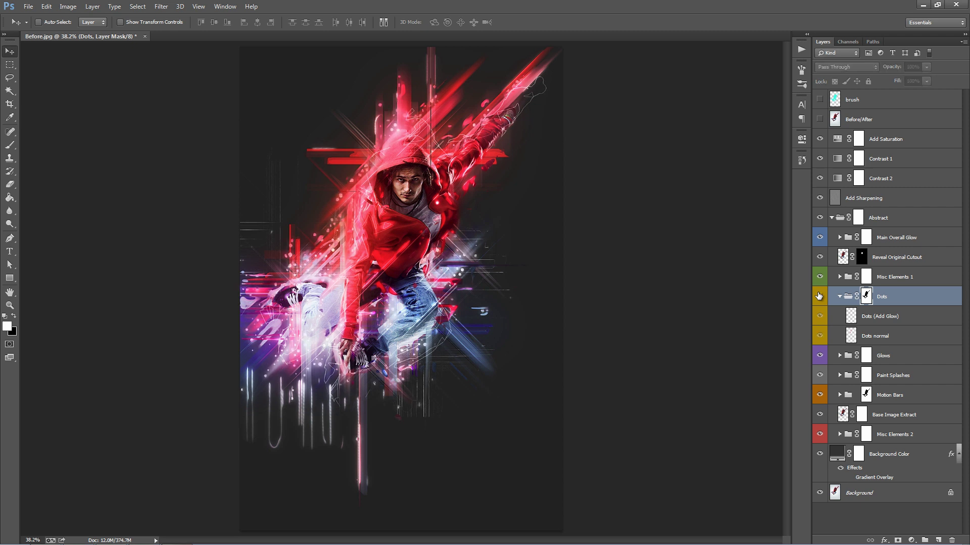
left_click(819, 296)
left_click(831, 316)
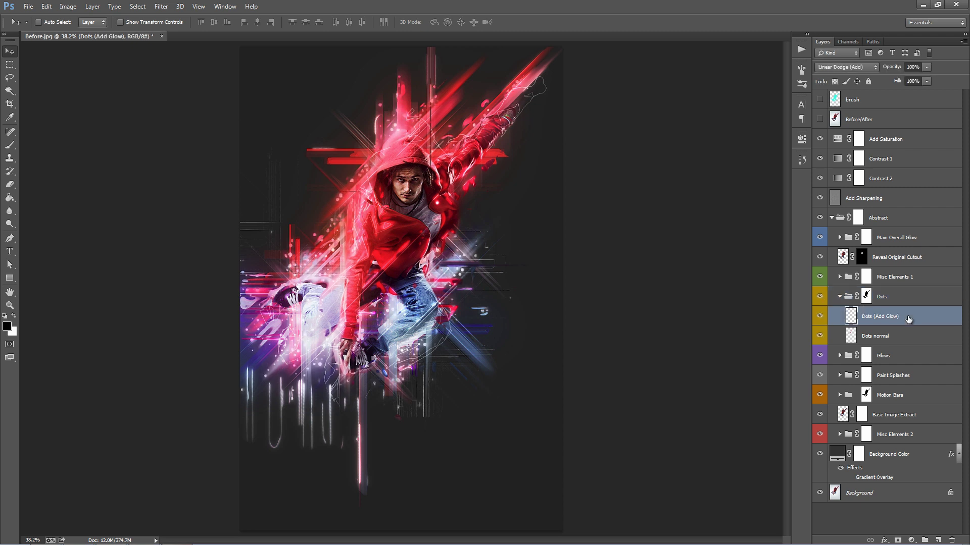
left_click(819, 316)
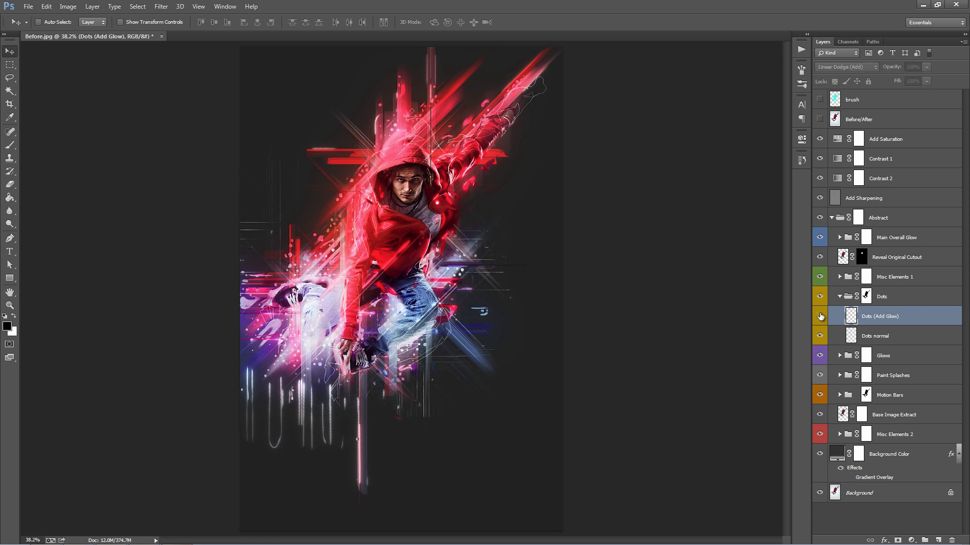
left_click(820, 316)
left_click(819, 316)
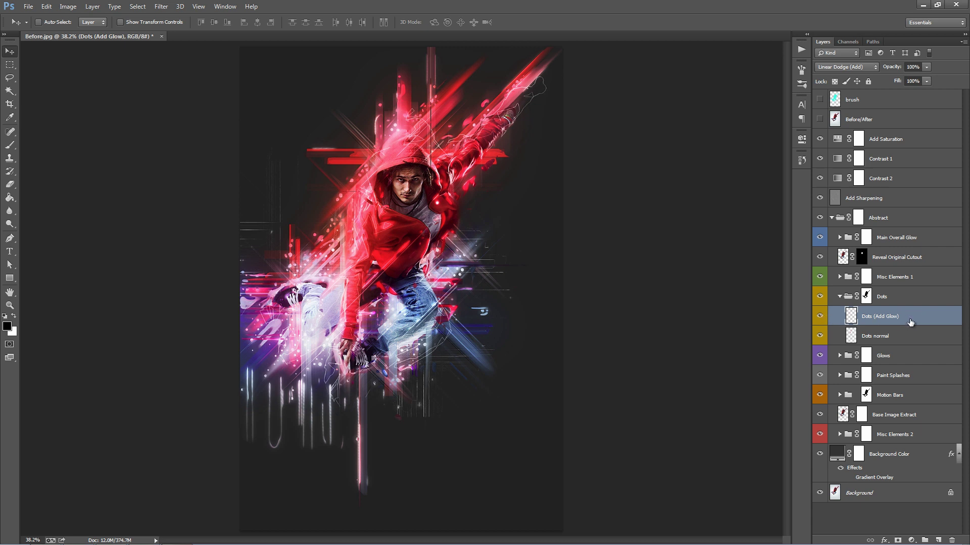
left_click_drag(903, 317, 893, 309)
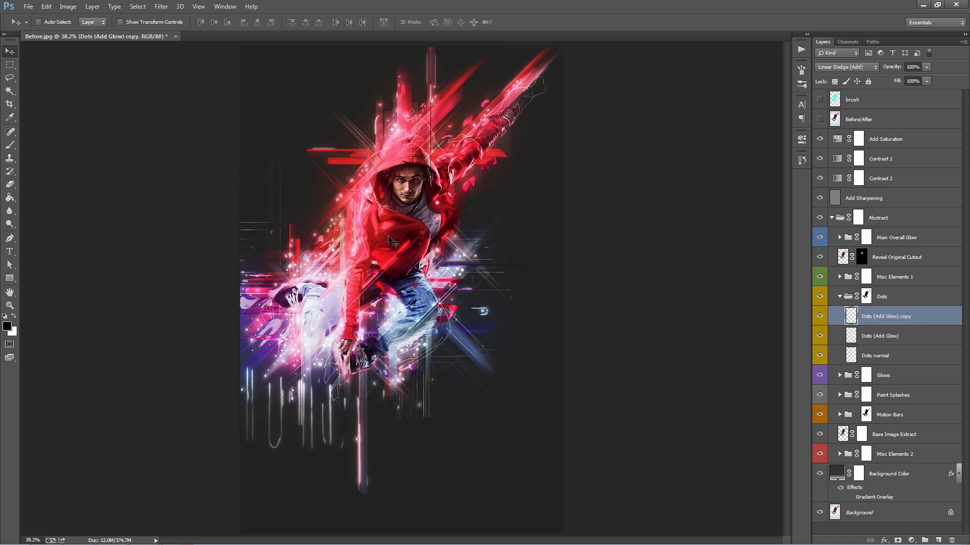
key("ctrl+j")
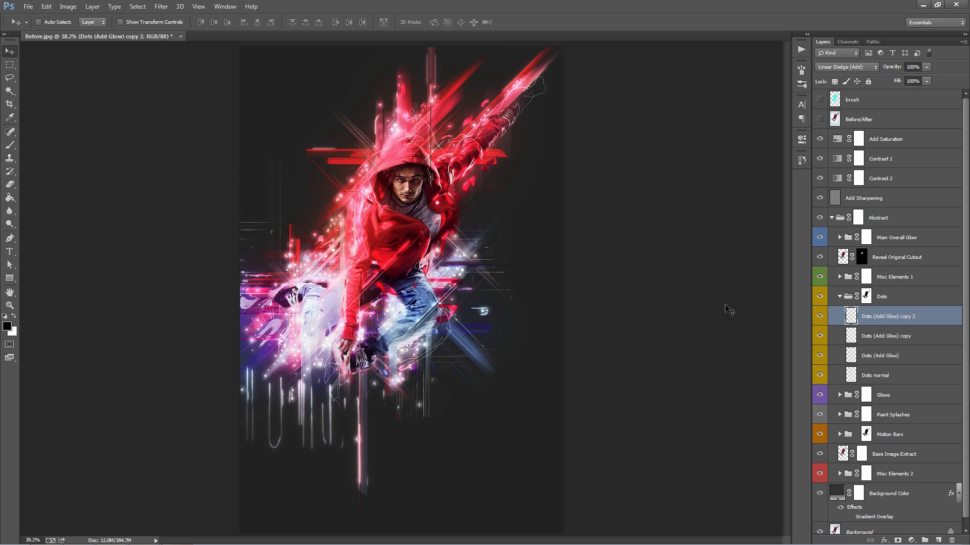
key("ctrl+z")
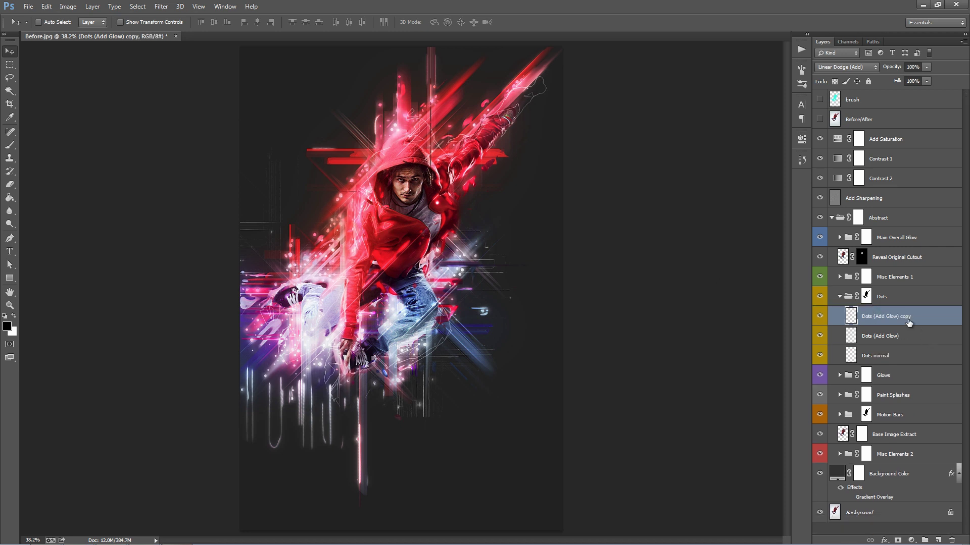
key("ctrl+z")
Step: Collapse Dots, expand the Glows group, and toggle its visibility to compare
left_click(841, 297)
left_click(909, 317)
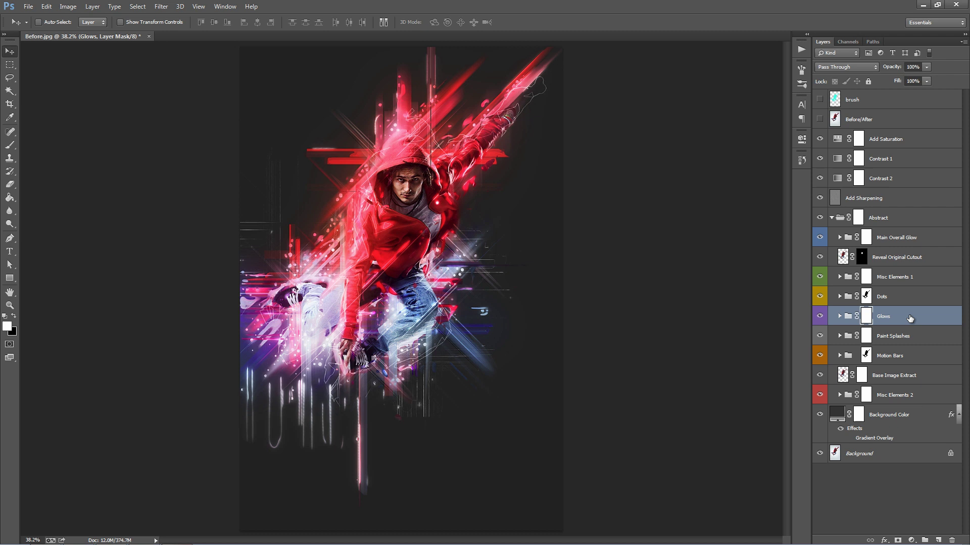
left_click(839, 316)
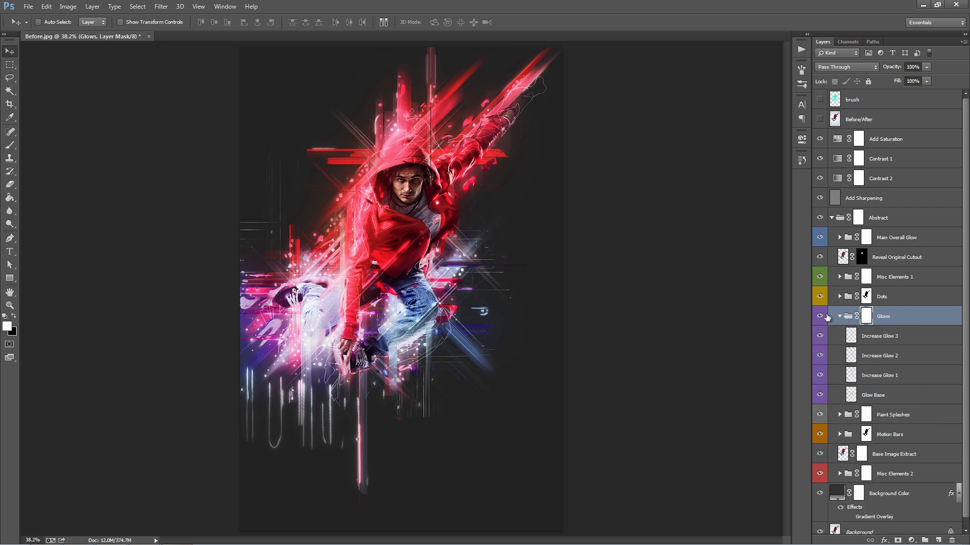
left_click(820, 316)
left_click(819, 316)
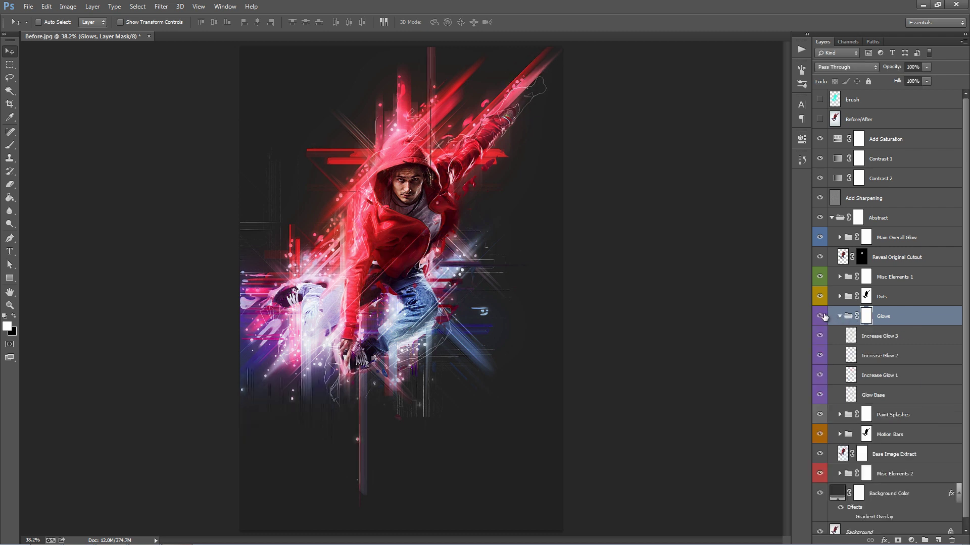
left_click(820, 316)
left_click(823, 316)
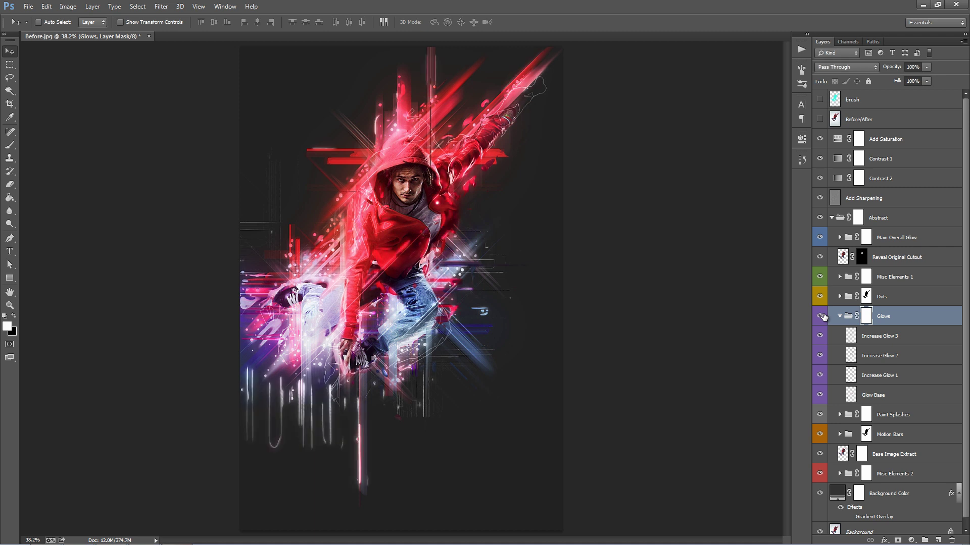
left_click(822, 316)
left_click(822, 316)
Step: Duplicate the Increase Glow 3 layer and undo the duplicate
left_click(894, 338)
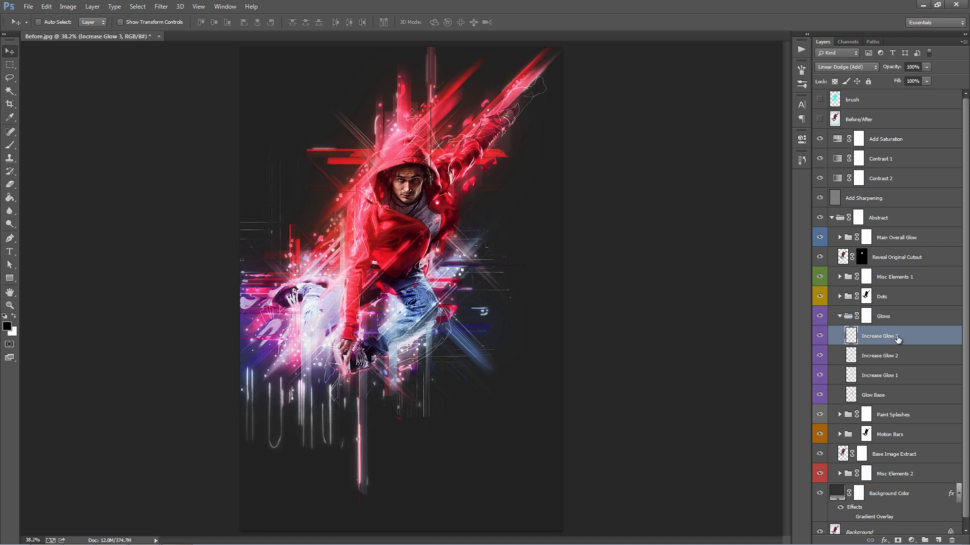
left_click_drag(904, 340, 899, 331)
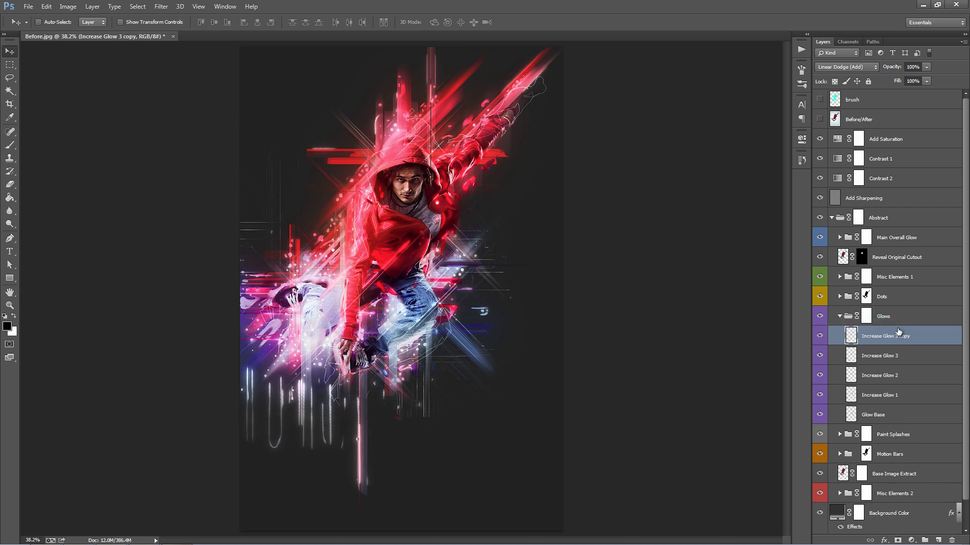
key("ctrl+z")
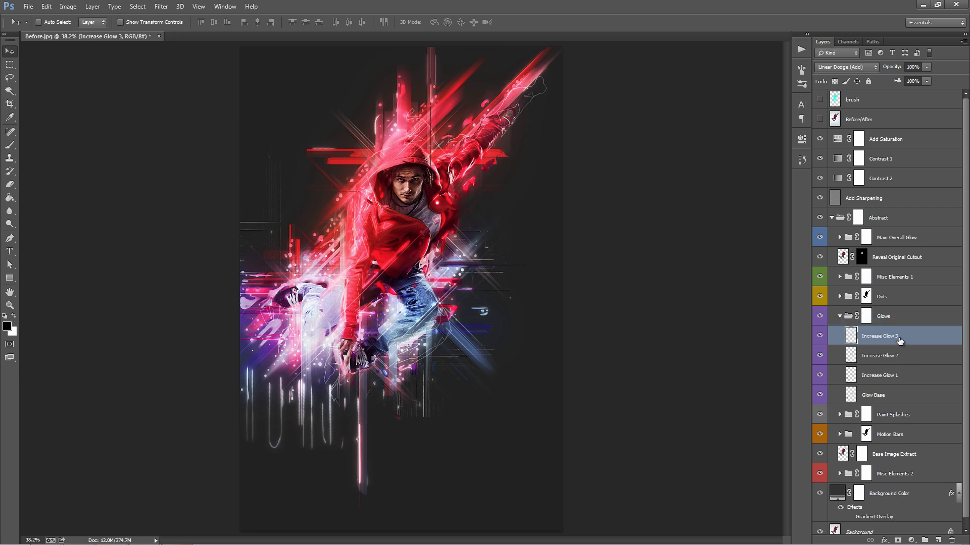
Step: Invert the Glows mask to black and brush white over the dancer's body and arm
left_click(867, 319)
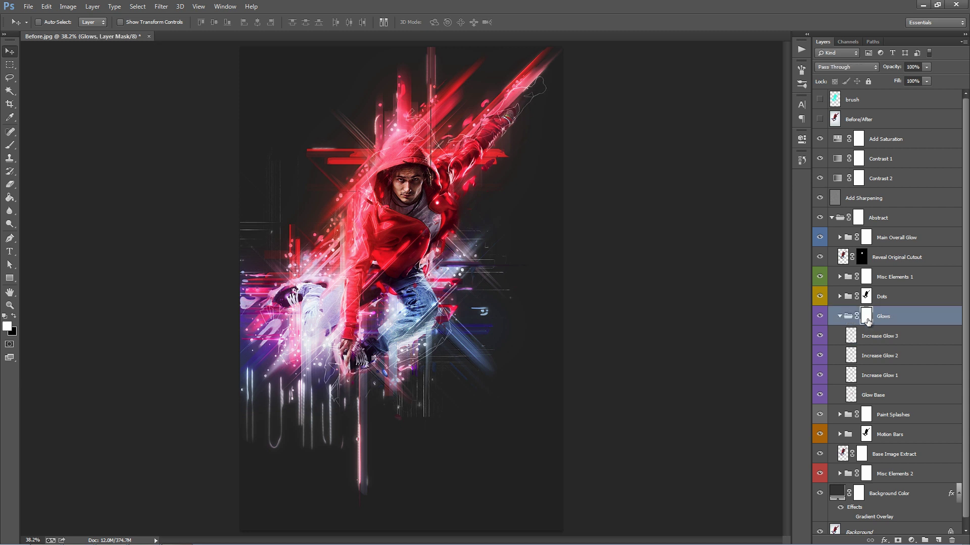
key("ctrl+i")
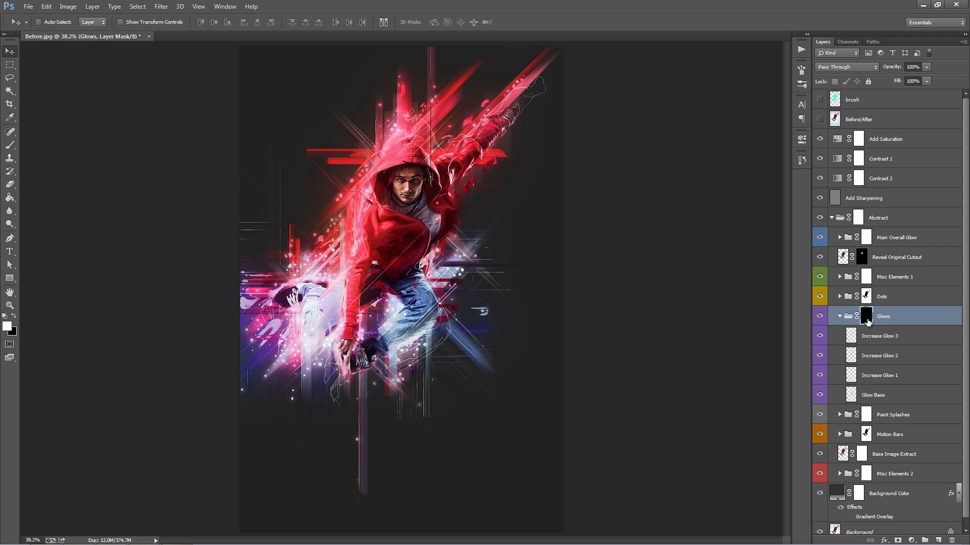
key("b")
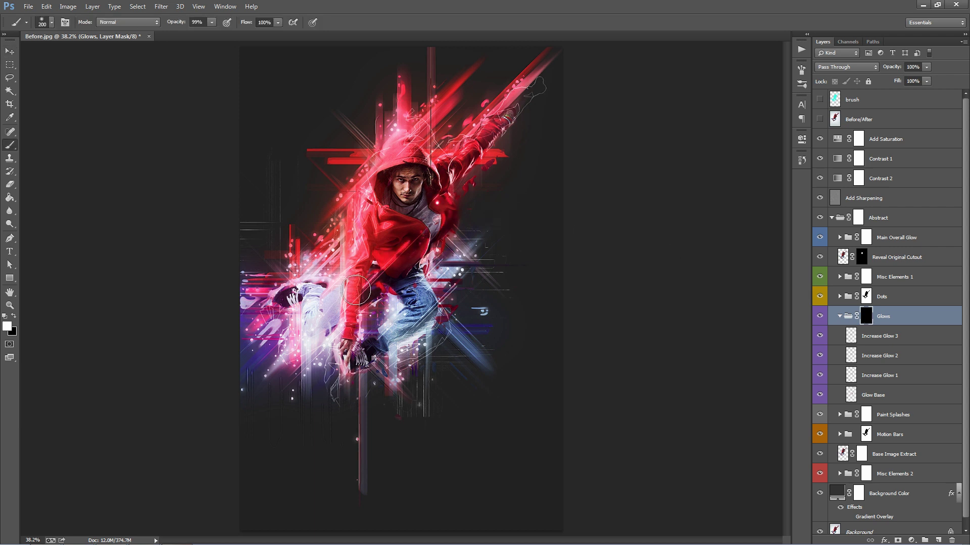
mouse_move(356, 290)
left_mouse_down()
mouse_move(399, 177)
mouse_move(415, 171)
mouse_move(419, 187)
mouse_move(508, 91)
mouse_move(537, 76)
left_mouse_up()
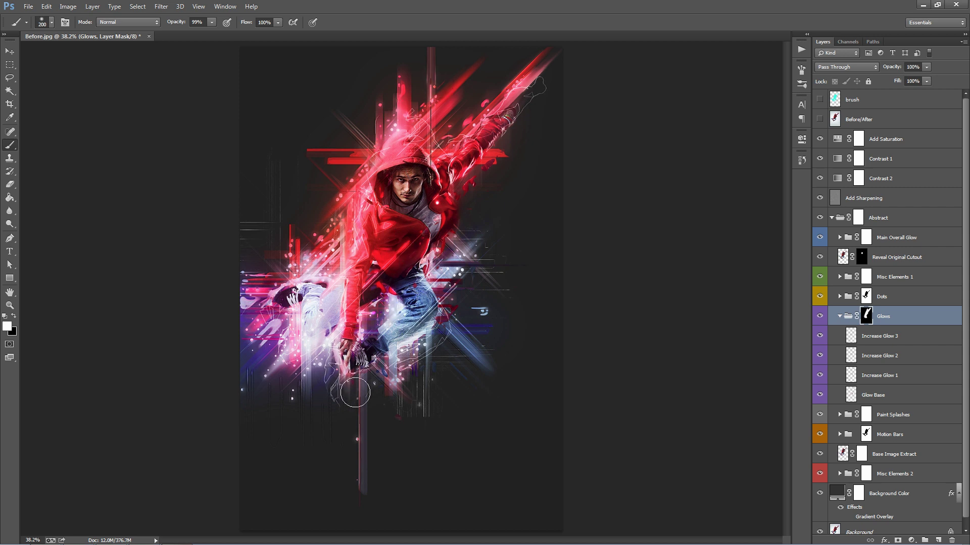
key("v")
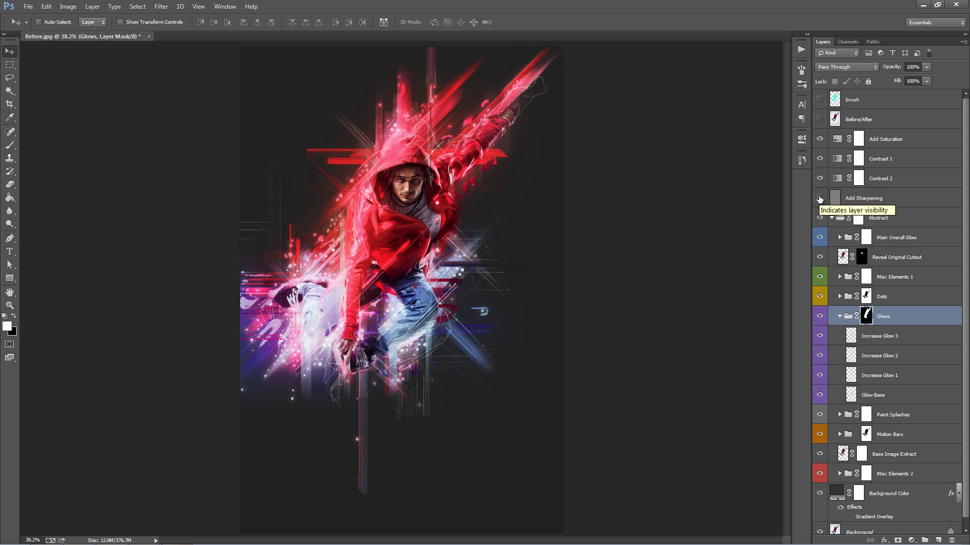
Step: Show the Add Sharpening layer, disable the Glows mask, and collapse the Glows group
left_click(819, 198)
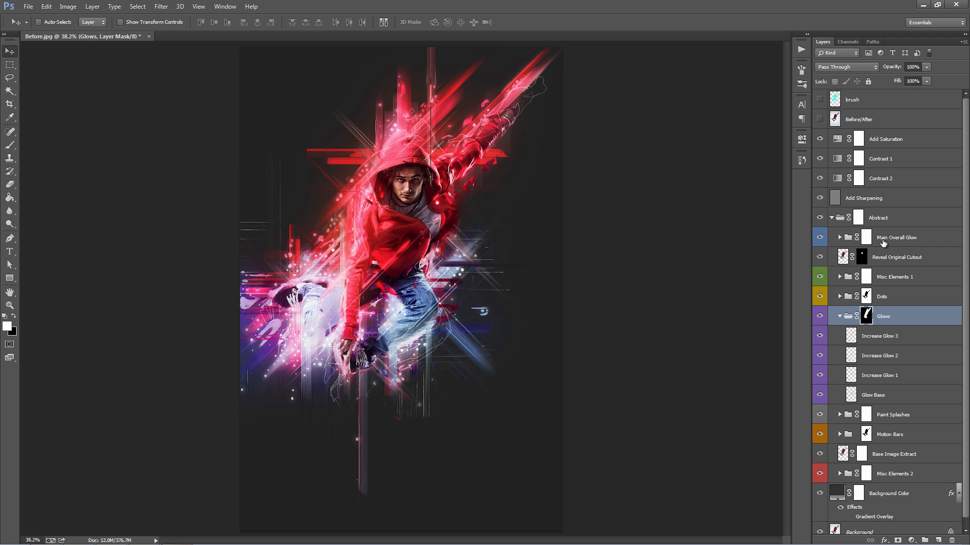
left_click(868, 321, "shift")
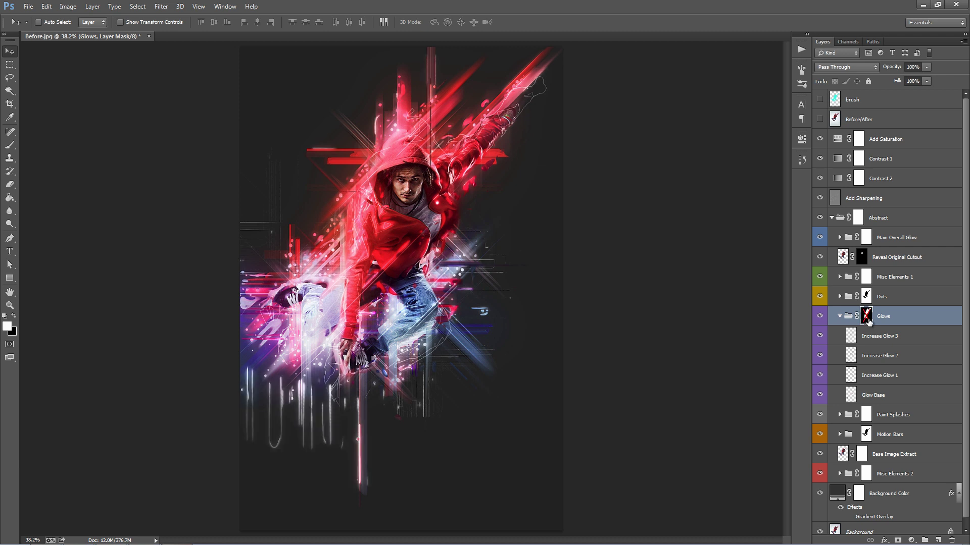
scroll(881, 318, "down", 1)
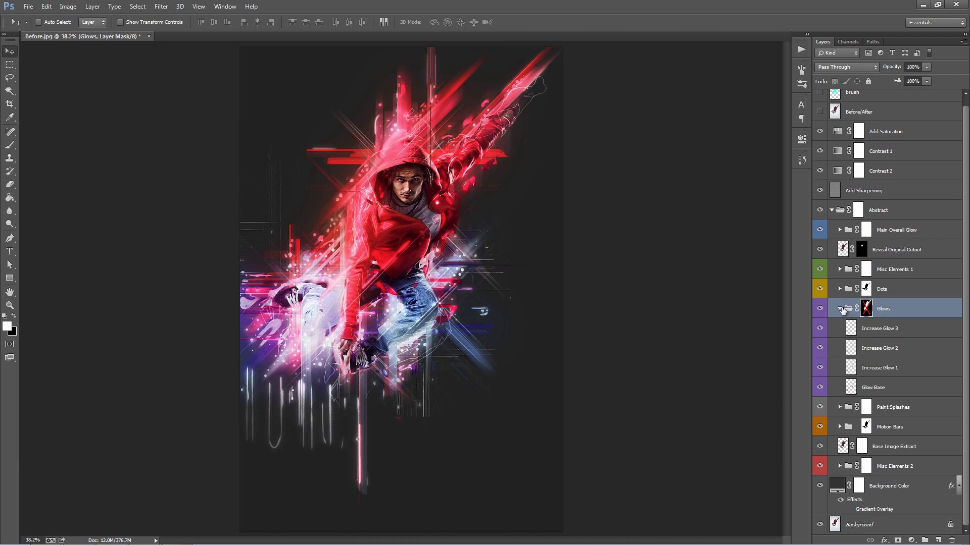
left_click(841, 310)
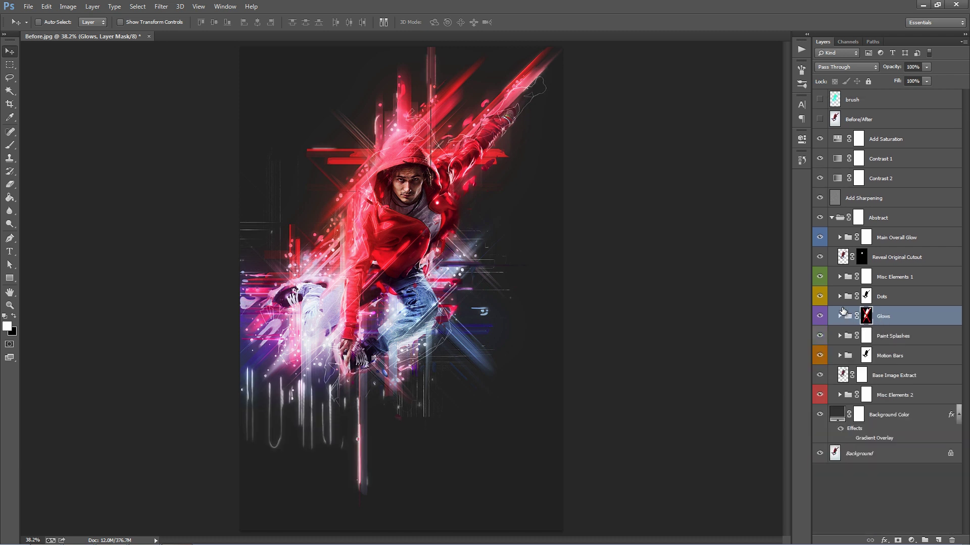
Step: Duplicate the Glows group, shift the copy up and right, then delete it
right_click(898, 316)
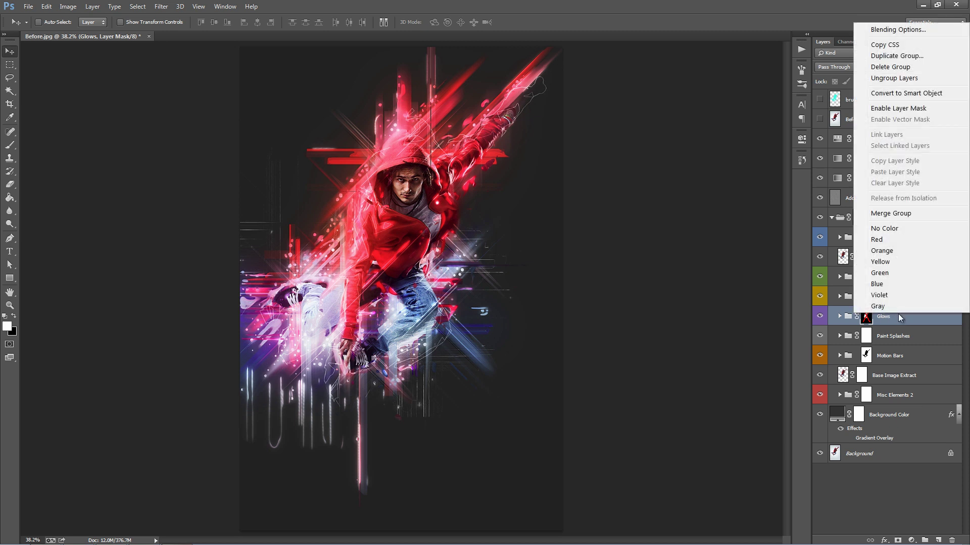
left_click(896, 55)
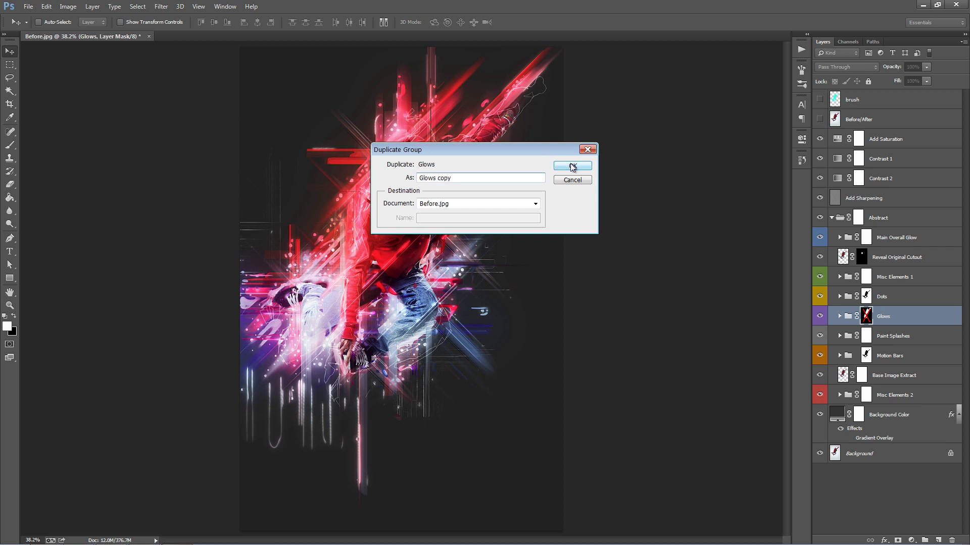
left_click(572, 167)
left_click_drag(437, 306, 481, 235)
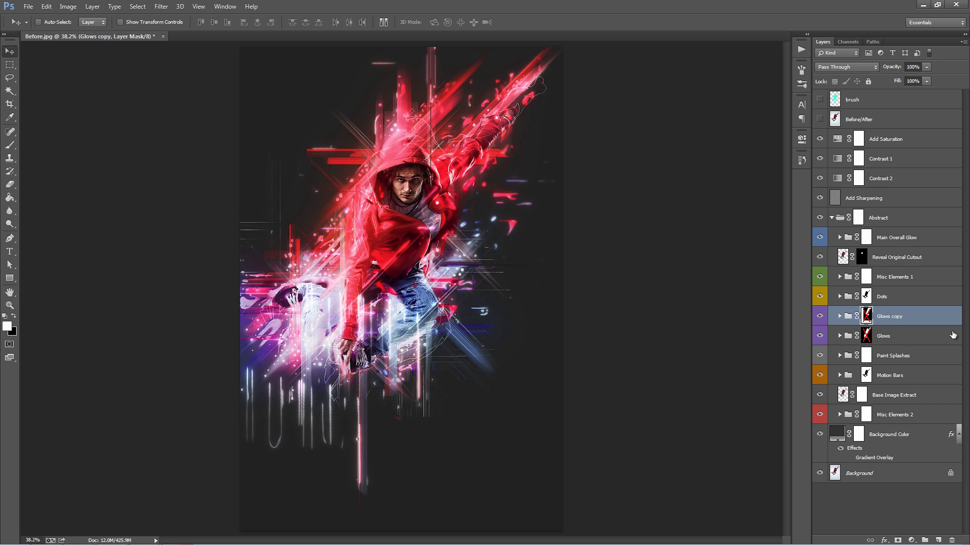
key("Delete")
left_click(931, 320)
Step: Move the paint splashes up and left, then expand the Paint Splashes group
left_click(843, 336)
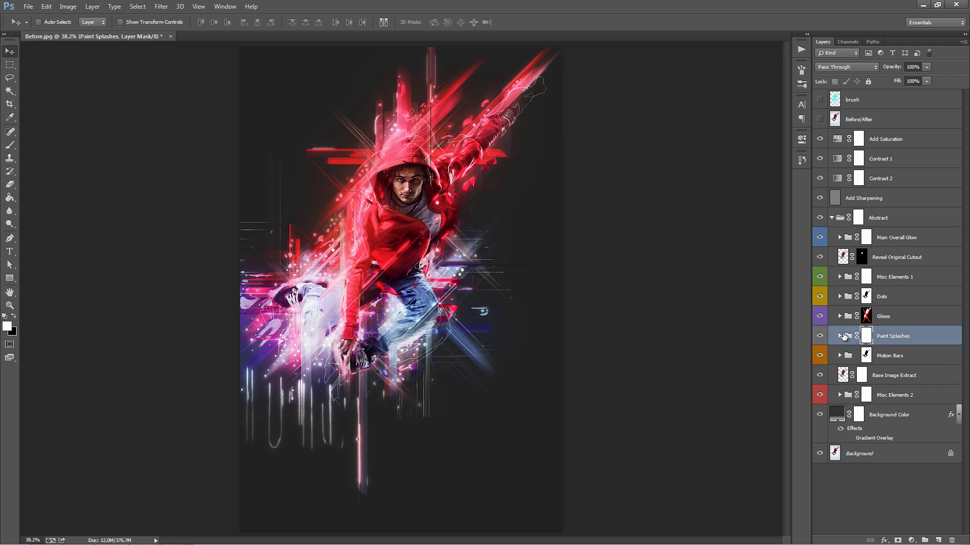
left_click_drag(442, 203, 395, 150)
left_click(847, 337)
left_click(839, 337)
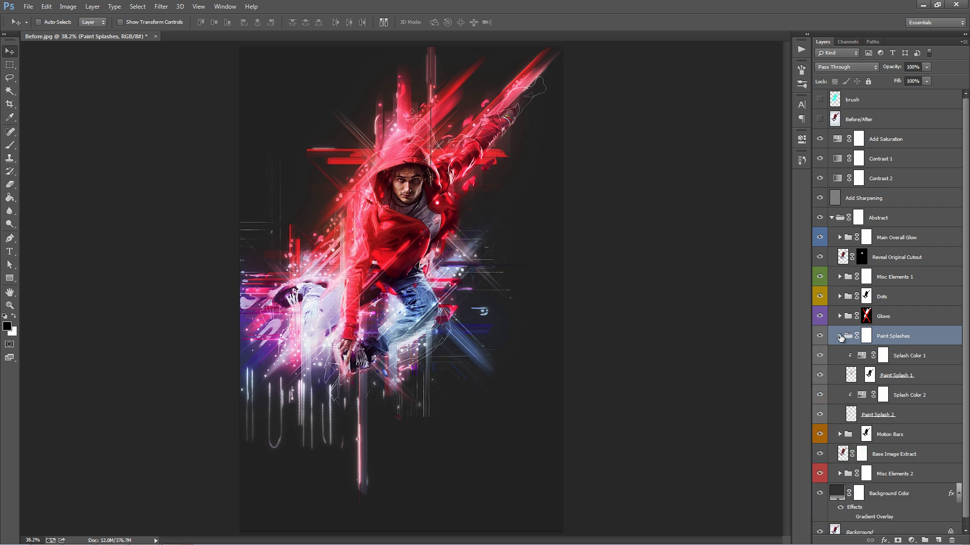
Step: Shift the Splash Color 1 hue to +180, then hide that adjustment
left_click(944, 361)
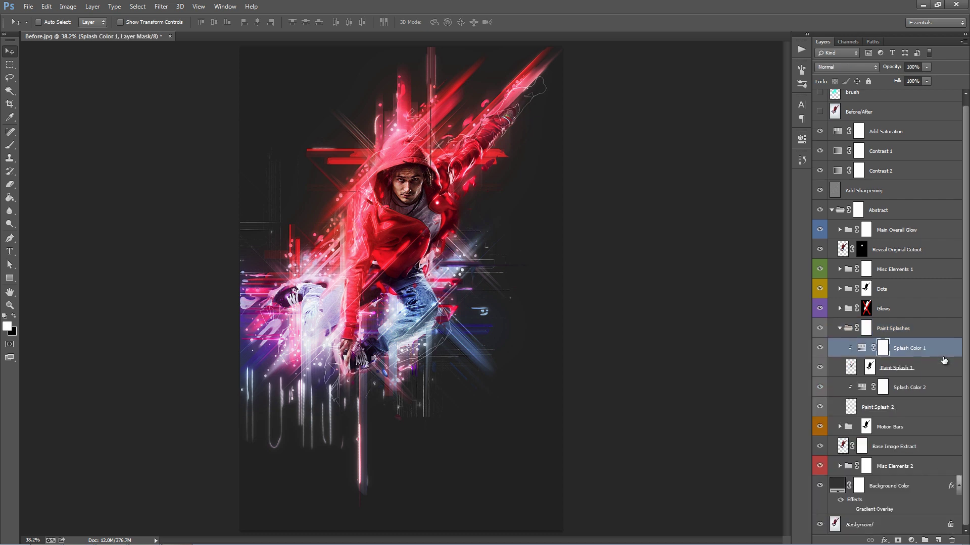
double_click(862, 348)
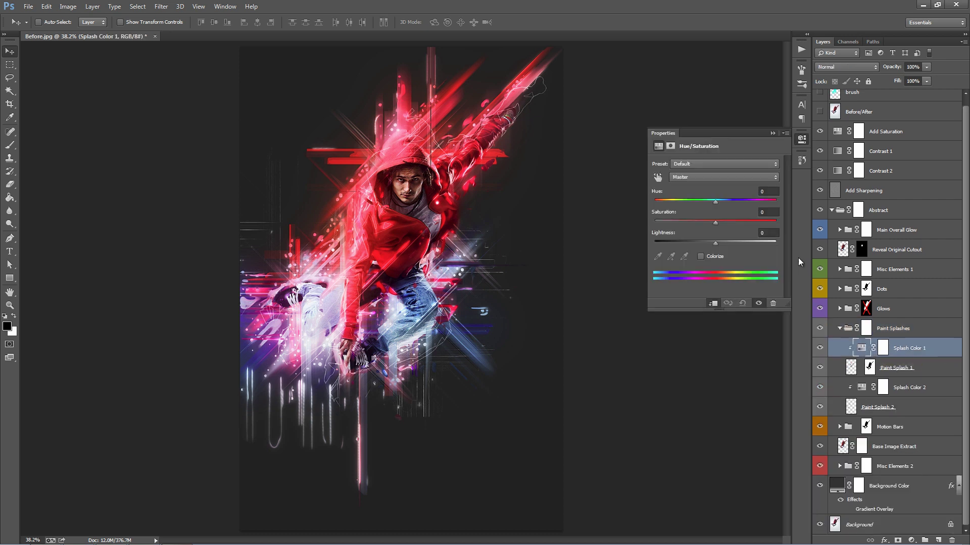
left_click_drag(716, 203, 771, 208)
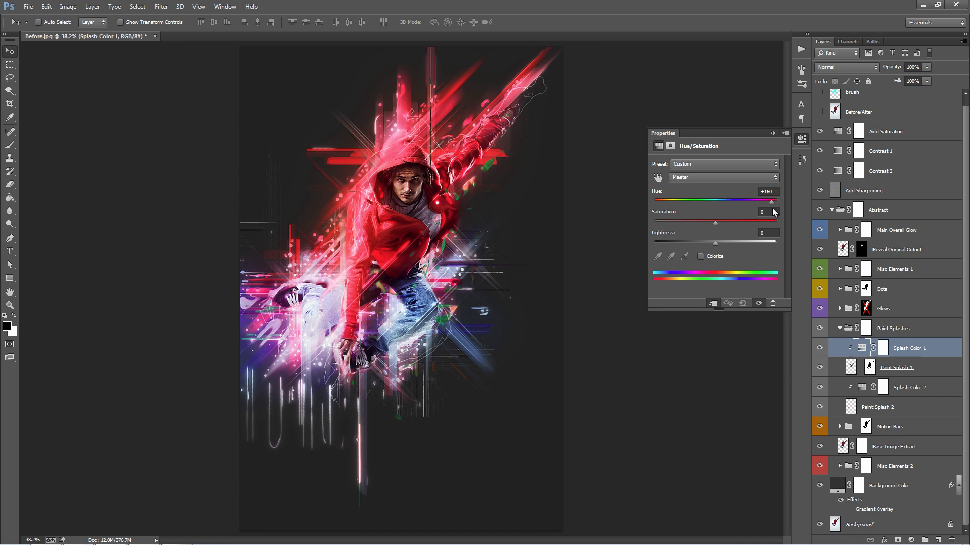
left_click(772, 133)
left_click(820, 348)
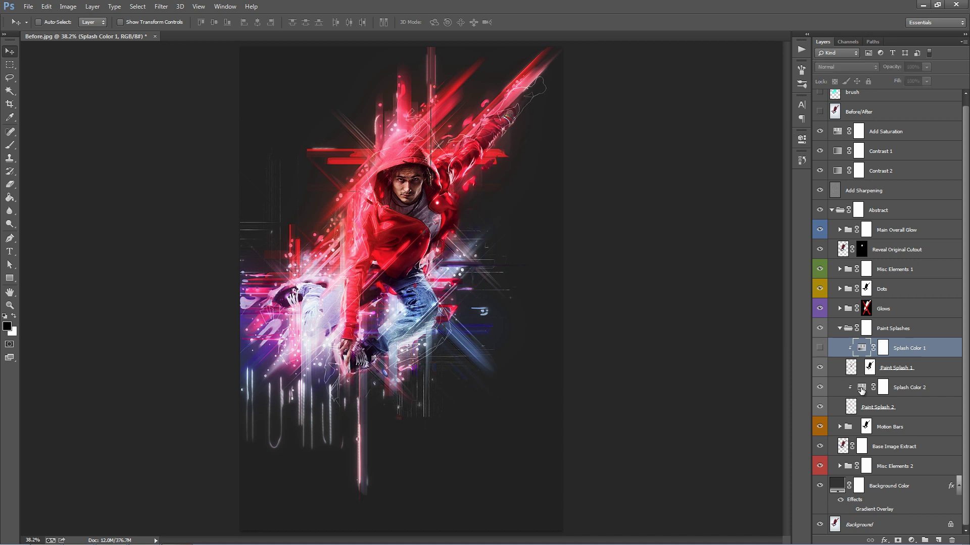
Step: Give Splash Color 2 saturation +10 and hue +8, hide it, and collapse Paint Splashes
double_click(861, 388)
left_click(721, 220)
mouse_move(717, 207)
left_mouse_down()
mouse_move(778, 207)
mouse_move(699, 199)
mouse_move(741, 200)
mouse_move(732, 198)
left_mouse_up()
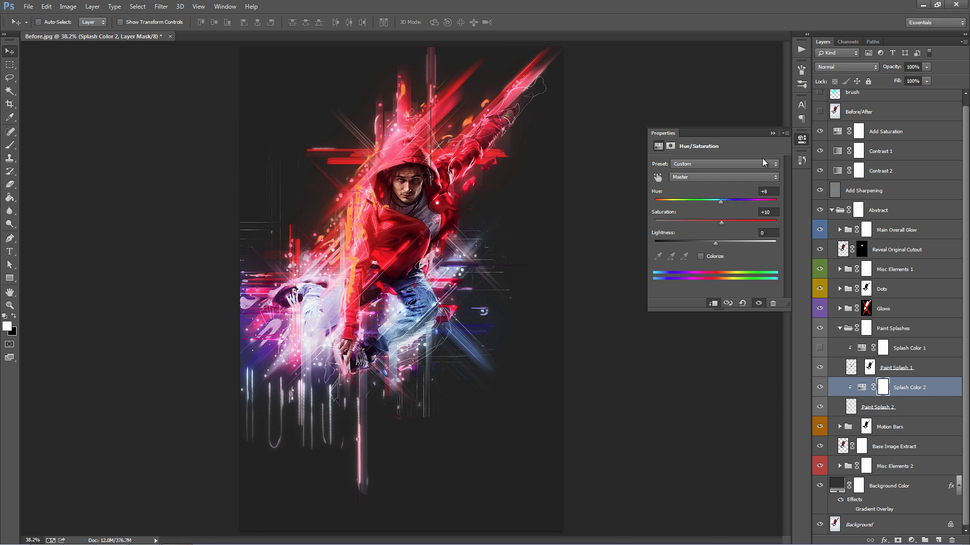
left_click(772, 133)
left_click(854, 329)
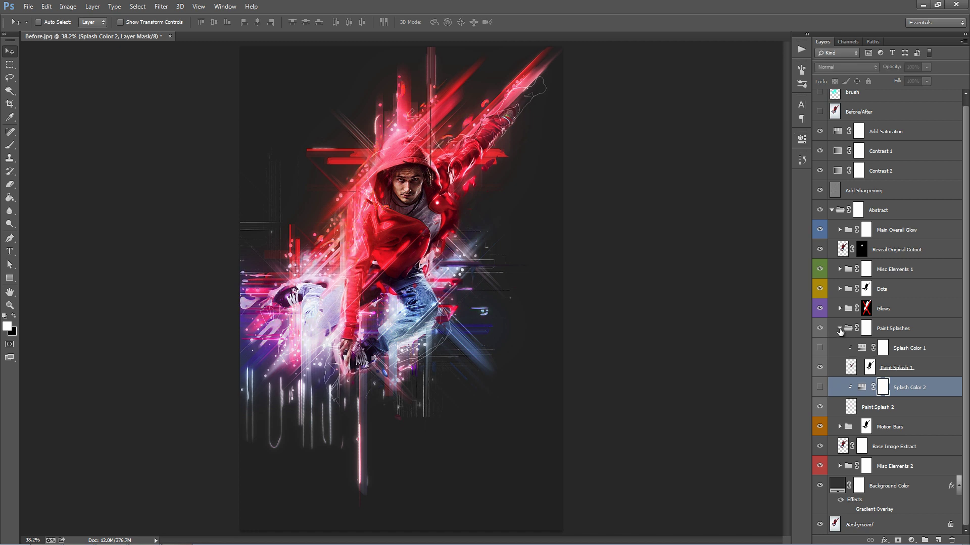
left_click(839, 328)
Step: Toggle the Motion Bars group's visibility, then select its Randomise Overall Color adjustment
left_click(919, 357)
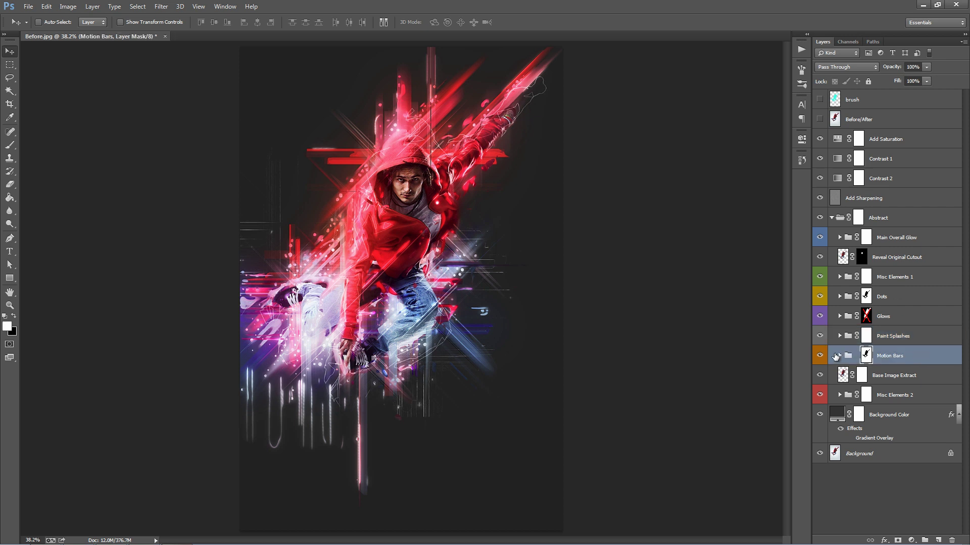
left_click(820, 356)
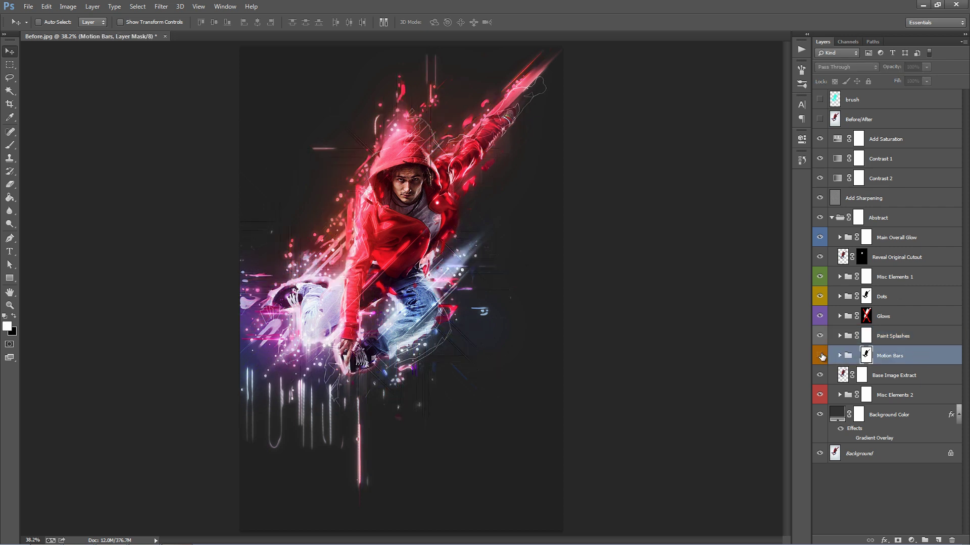
left_click(820, 356)
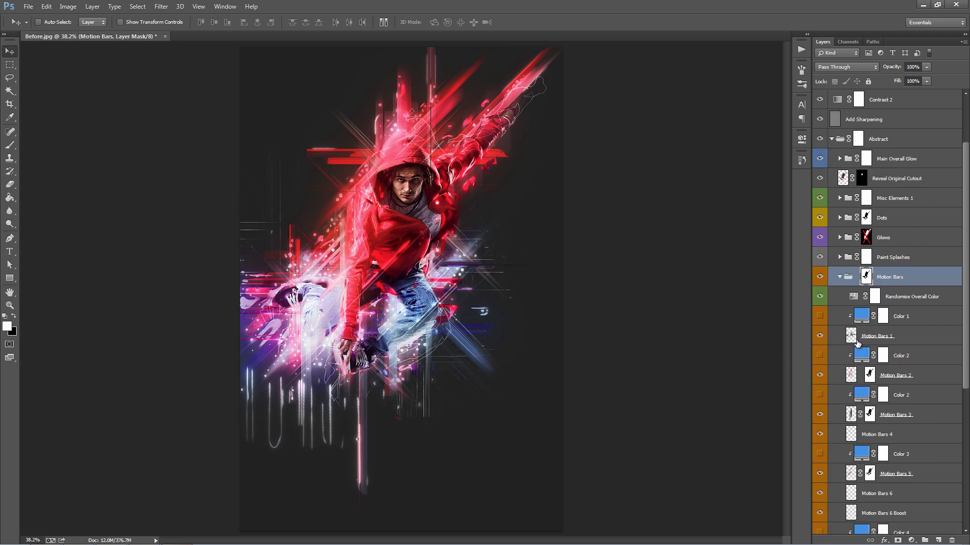
scroll(857, 343, "down", 5)
scroll(893, 346, "up", 1)
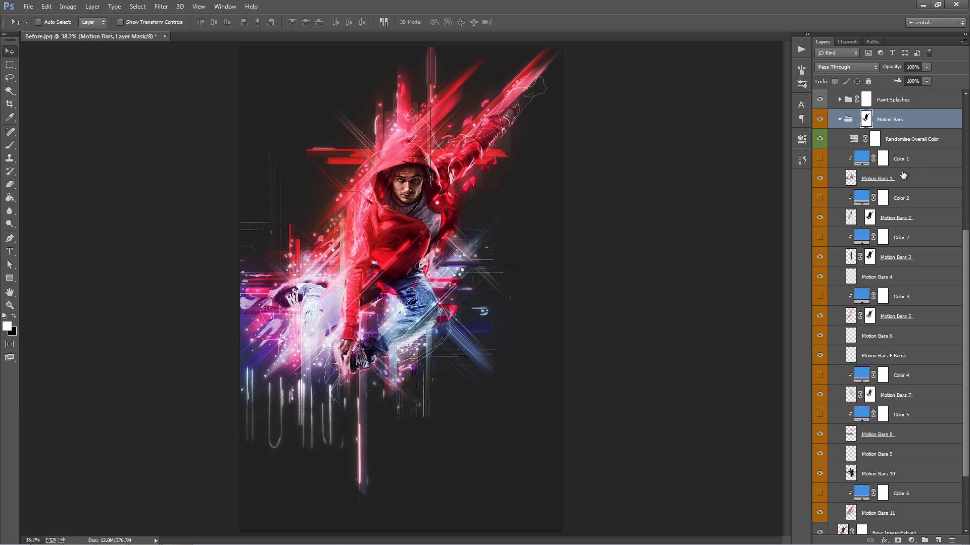
scroll(925, 313, "up", 2)
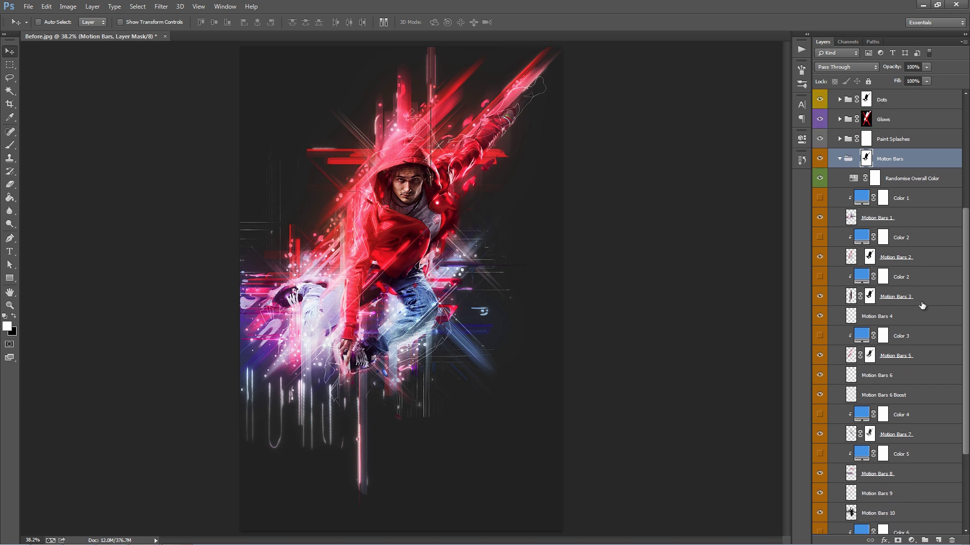
left_click(915, 185)
scroll(893, 216, "up", 2)
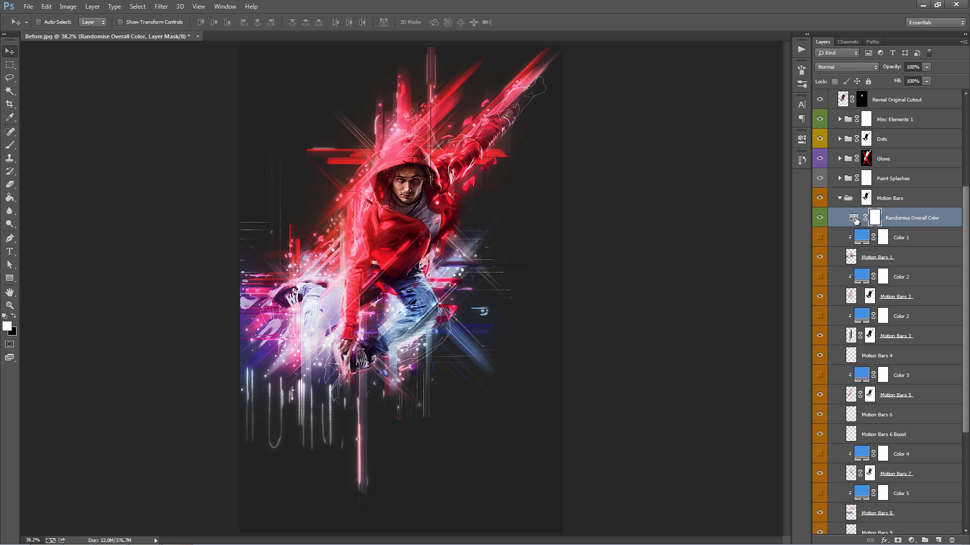
Step: Adjust the overall hue of the motion bars in Randomise Overall Color
double_click(855, 218)
mouse_move(718, 202)
left_mouse_down()
mouse_move(790, 208)
mouse_move(667, 192)
mouse_move(714, 195)
left_mouse_up()
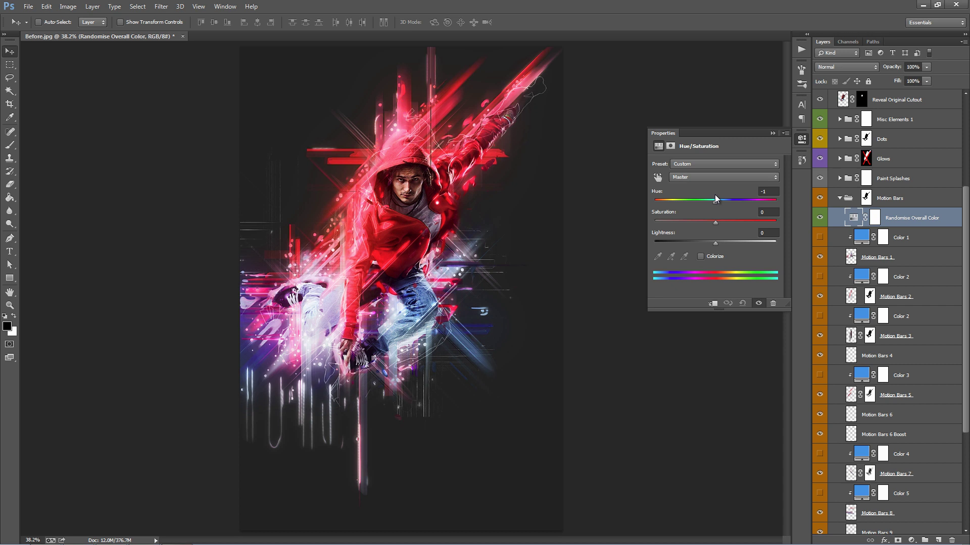
left_click(771, 135)
Step: Turn on the Color 2 through Color 6 fills to tint the bars blue-violet
scroll(935, 278, "down", 5)
scroll(935, 277, "up", 2)
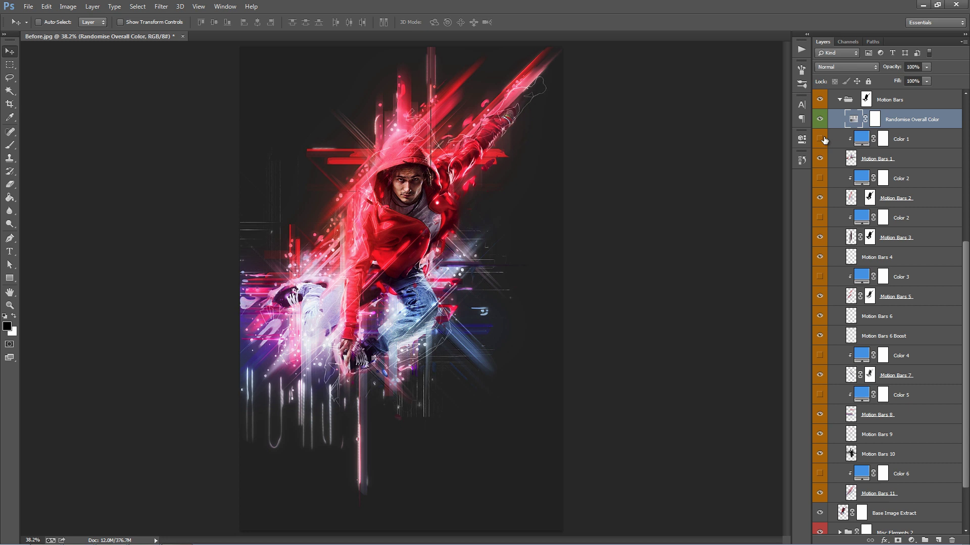
left_click(819, 178)
left_click(819, 217)
left_click(819, 277)
left_click(819, 356)
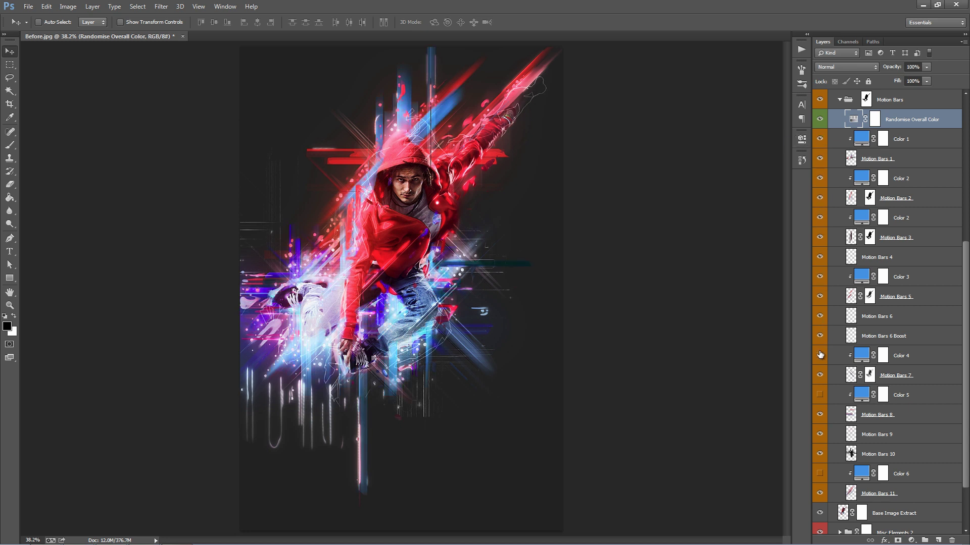
left_click(819, 395)
left_click(819, 474)
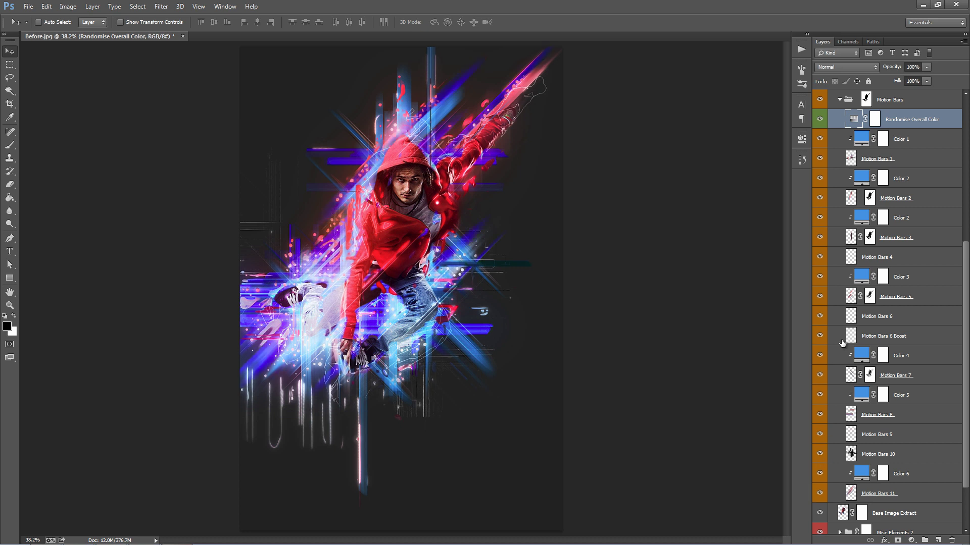
Step: Check the Color 1 fill colour without changing it, then hide all the colour fills
double_click(861, 139)
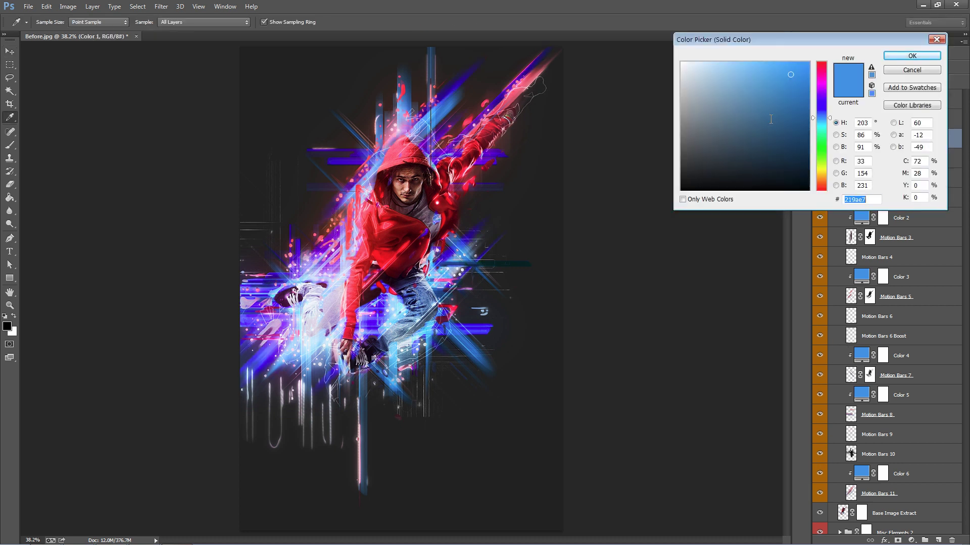
left_click(912, 56)
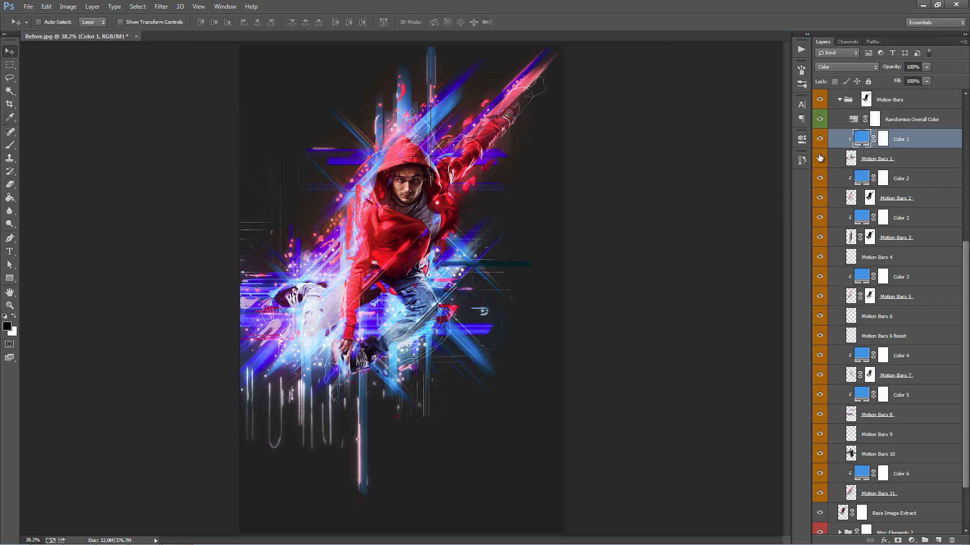
left_click(819, 139)
left_click(819, 178)
left_click(819, 218)
left_click(819, 276)
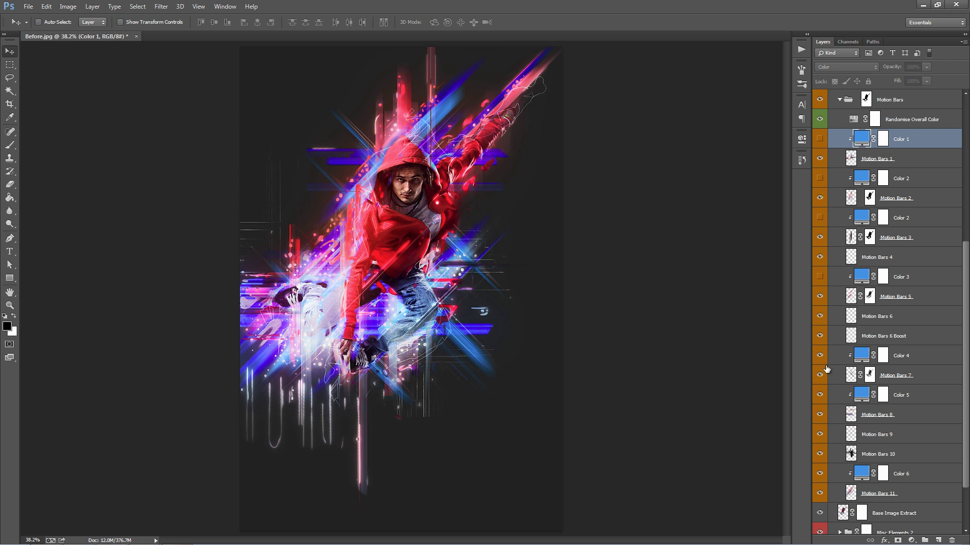
left_click(819, 355)
left_click(819, 395)
left_click(819, 474)
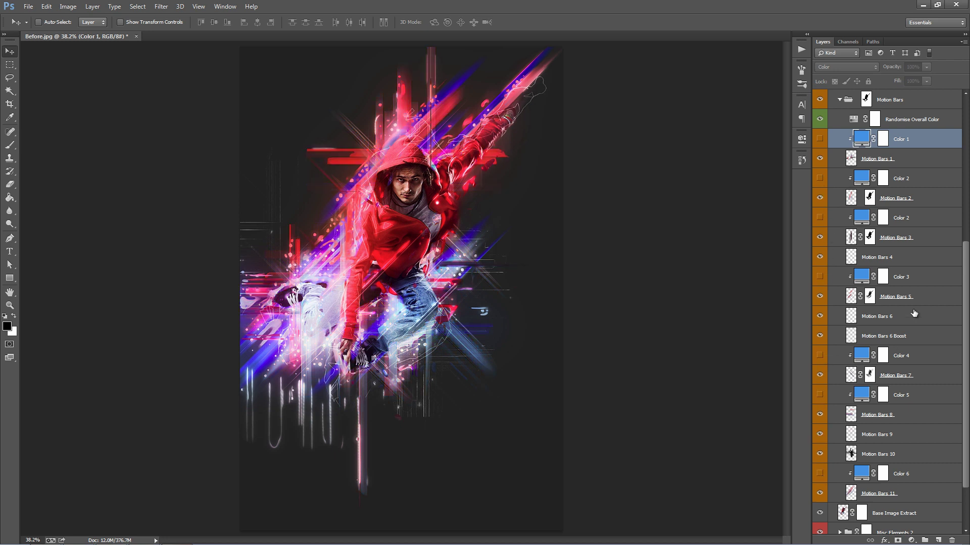
scroll(914, 313, "up", 2)
left_click(839, 179)
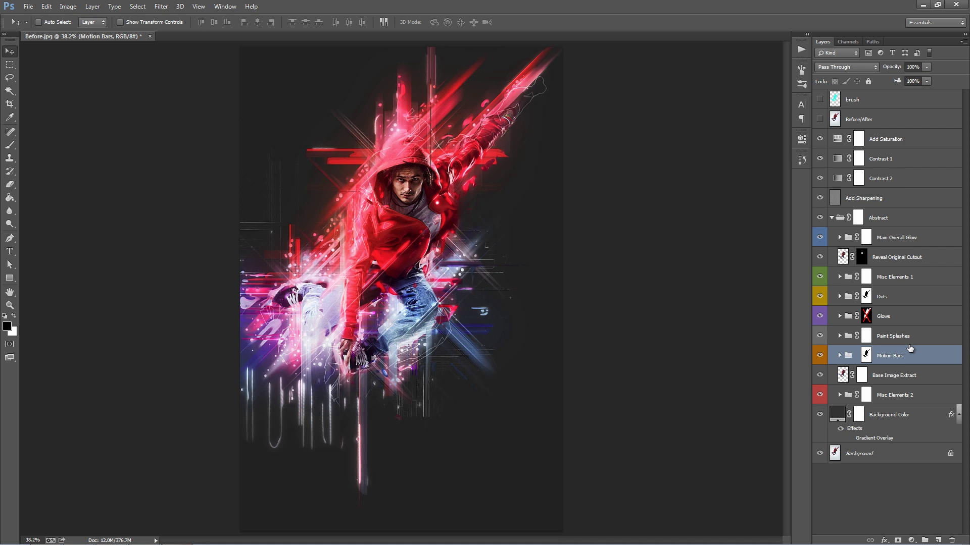
left_click(926, 380)
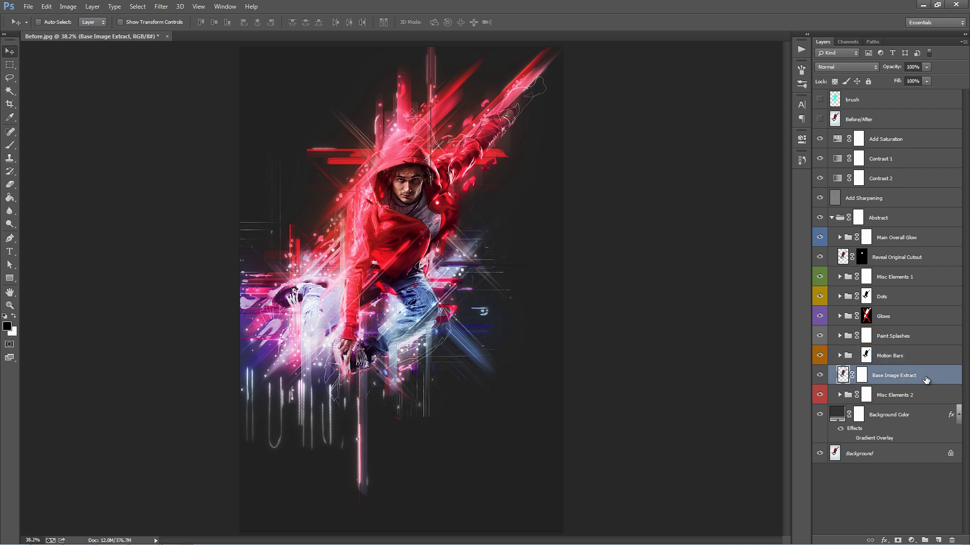
mouse_move(435, 203)
left_mouse_down()
mouse_move(461, 190)
mouse_move(446, 213)
left_mouse_up()
key("ctrl+z")
left_click(821, 376)
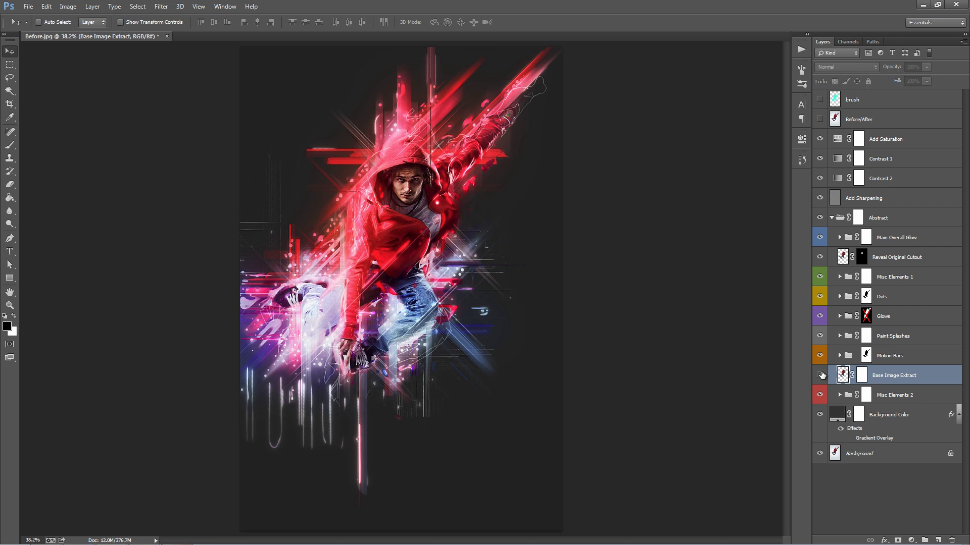
left_click(822, 375)
left_click(822, 375)
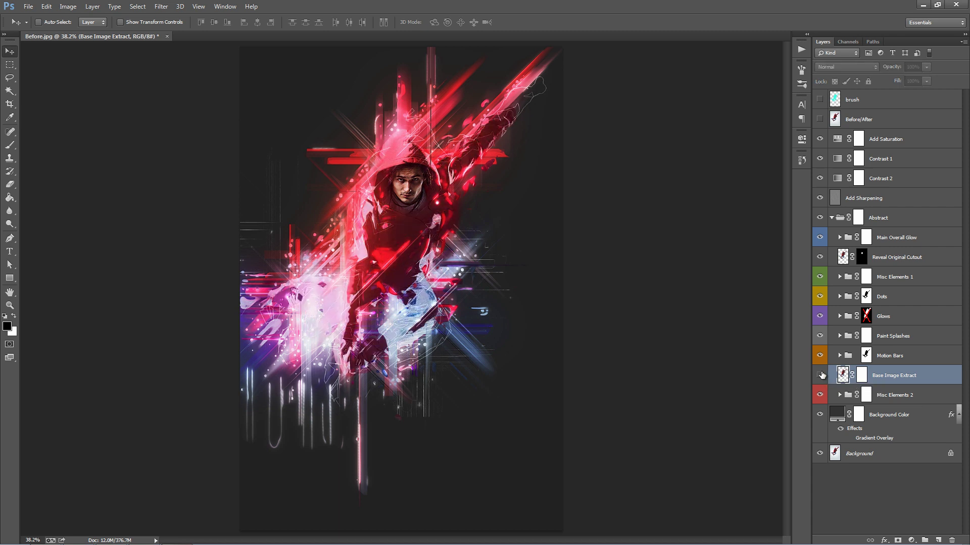
left_click(821, 375)
left_click(821, 100)
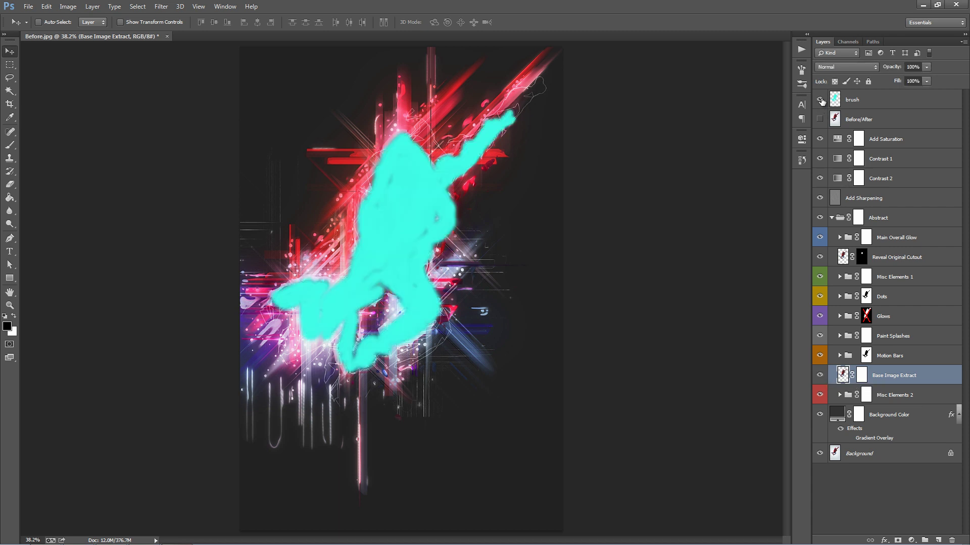
left_click(820, 100)
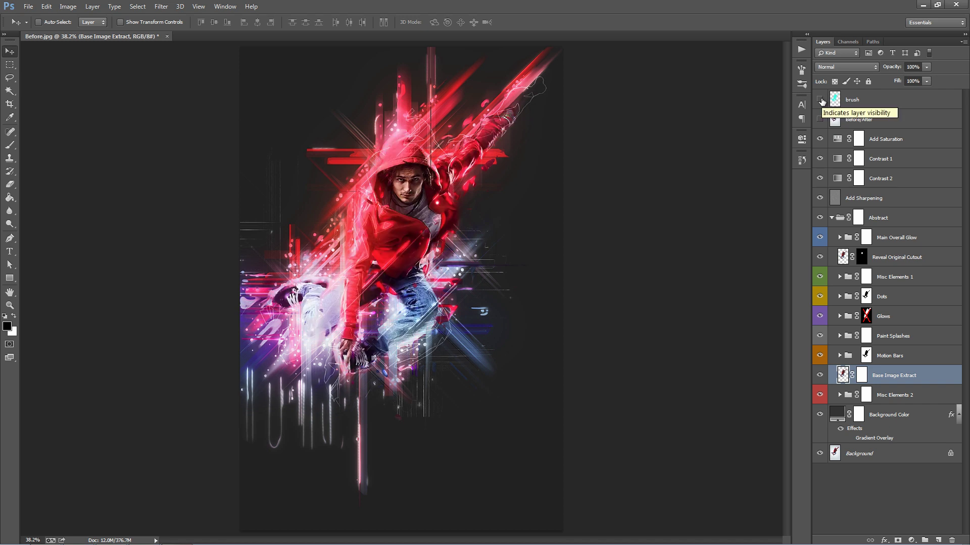
left_click(820, 376)
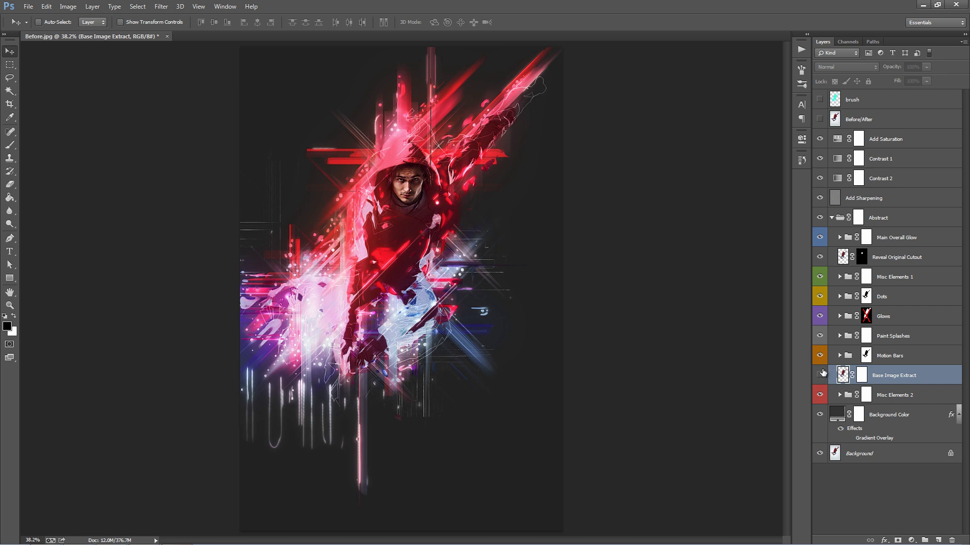
left_click(820, 375)
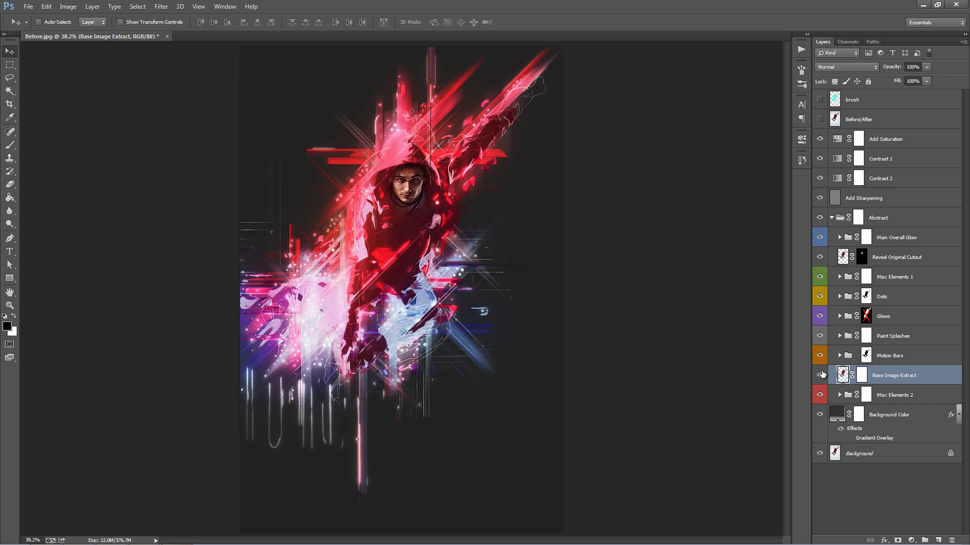
Step: Paint black on the Base Image Extract mask over the raised arm and left arm to the jeans
left_click(864, 375)
key("b")
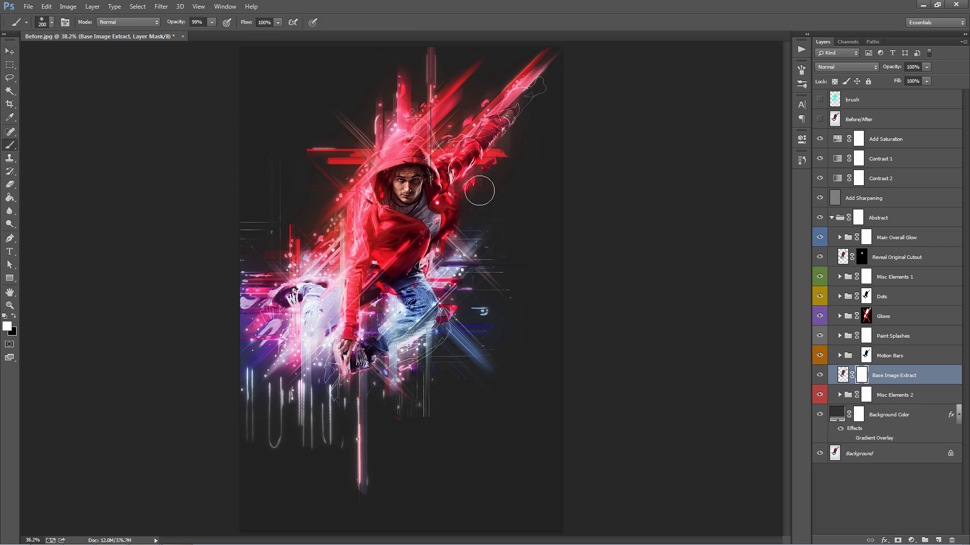
key("x")
mouse_move(477, 168)
left_mouse_down()
mouse_move(497, 123)
mouse_move(465, 163)
mouse_move(506, 113)
mouse_move(457, 157)
mouse_move(499, 110)
left_mouse_up()
mouse_move(355, 260)
left_mouse_down()
mouse_move(364, 223)
mouse_move(342, 342)
mouse_move(370, 309)
mouse_move(413, 334)
mouse_move(422, 268)
mouse_move(421, 304)
mouse_move(315, 295)
mouse_move(278, 307)
mouse_move(308, 299)
mouse_move(314, 339)
mouse_move(320, 288)
mouse_move(354, 261)
mouse_move(363, 174)
mouse_move(401, 142)
mouse_move(449, 170)
mouse_move(460, 214)
mouse_move(451, 240)
mouse_move(390, 281)
mouse_move(415, 236)
mouse_move(459, 249)
left_mouse_up()
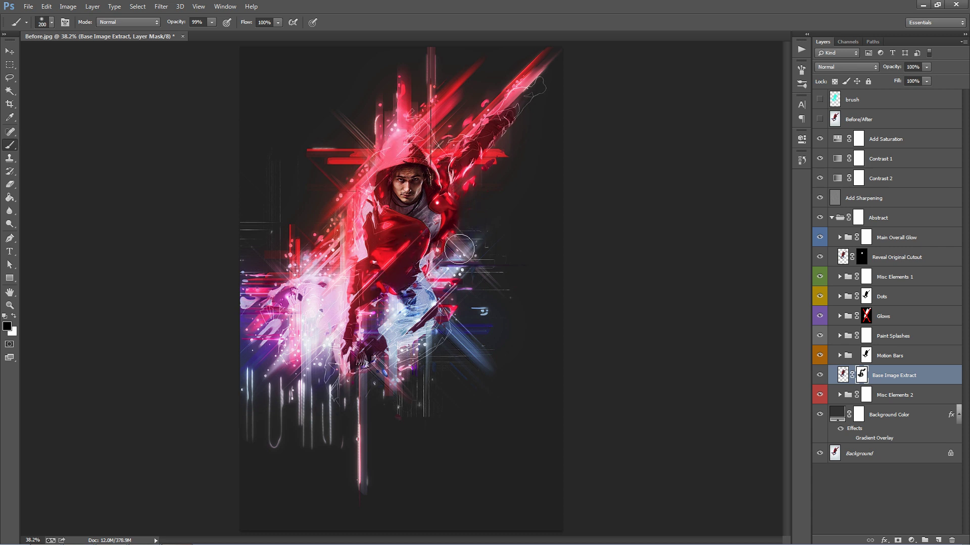
key("v")
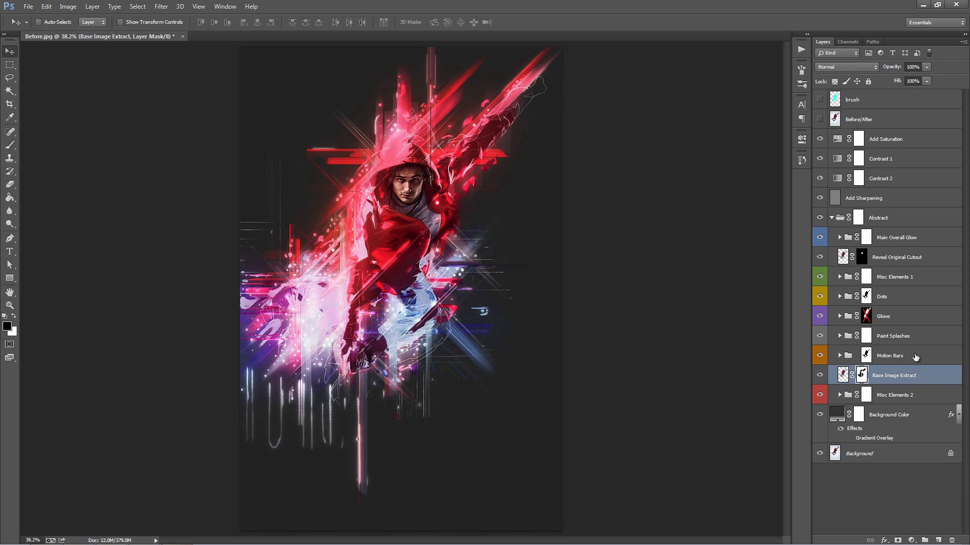
left_click(915, 403)
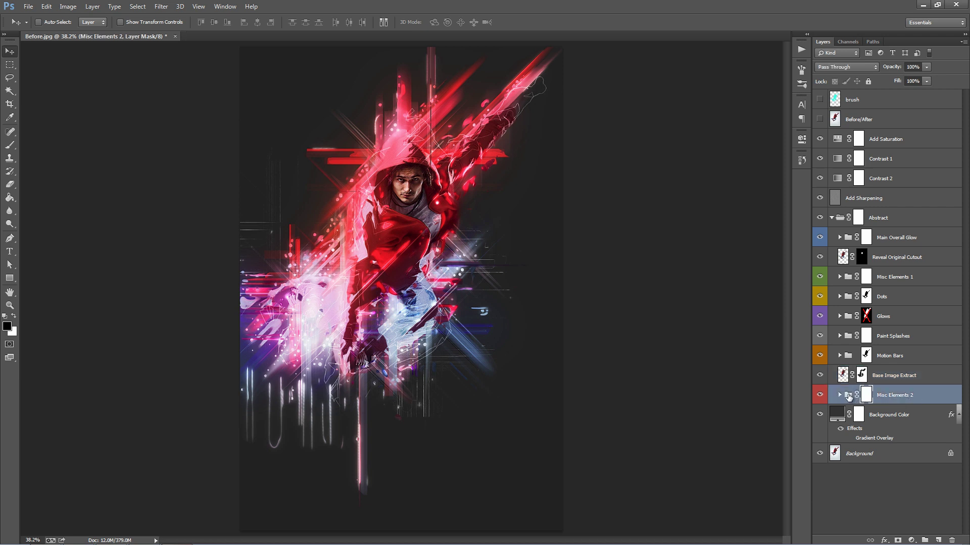
left_click(839, 395)
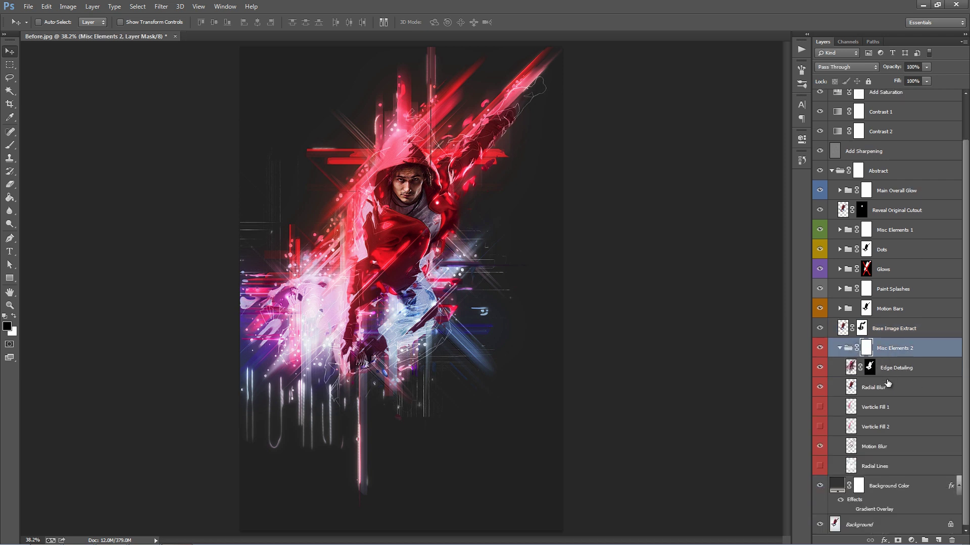
left_click(912, 372)
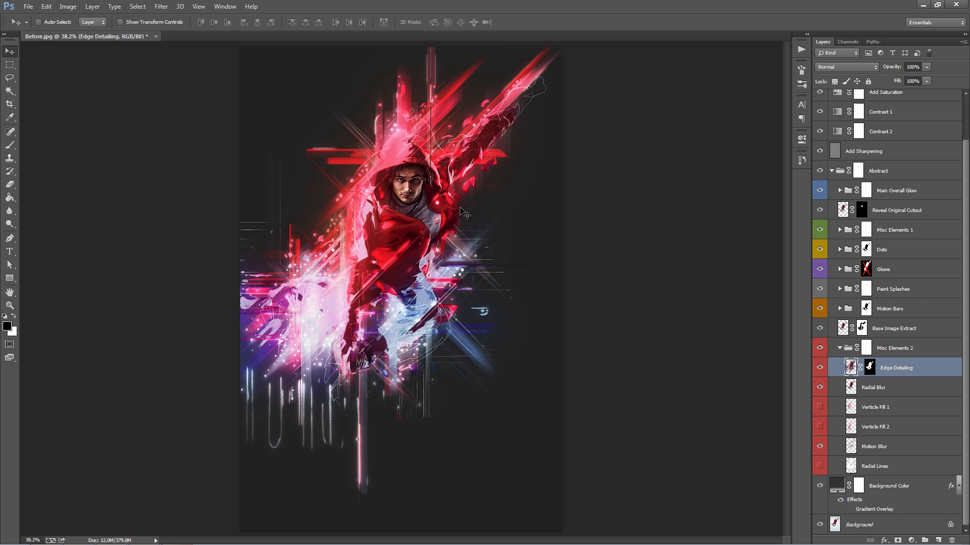
left_click_drag(460, 208, 393, 111)
key("ctrl+z")
left_click(904, 388)
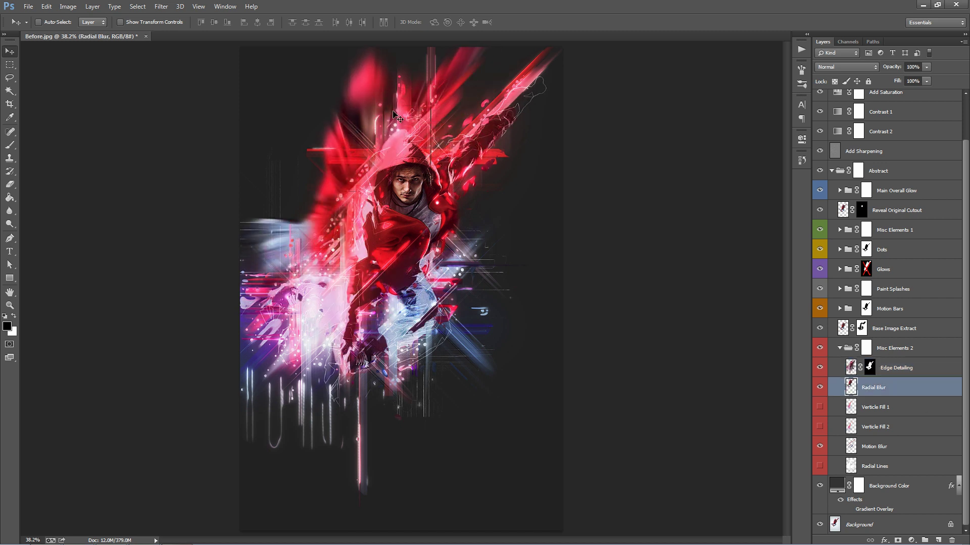
key("ctrl+z")
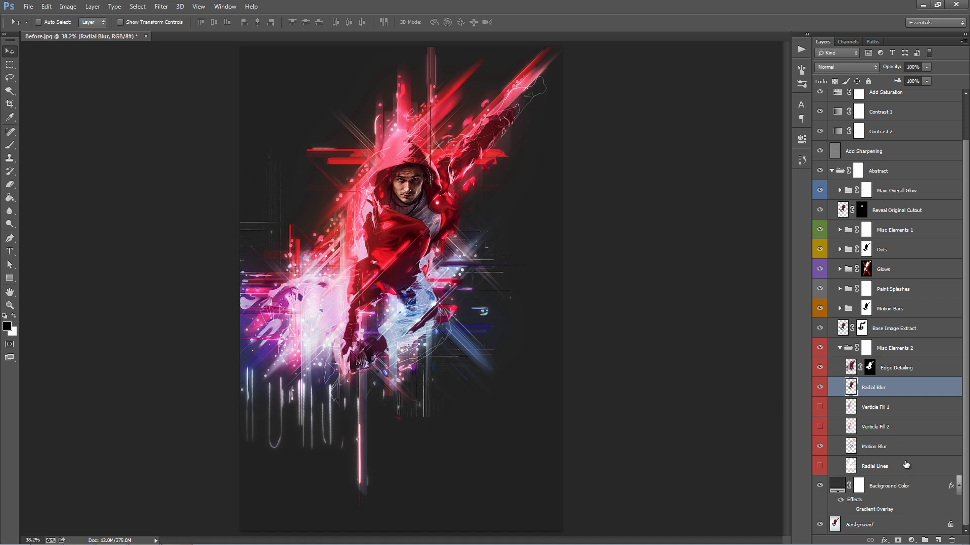
left_click(906, 464)
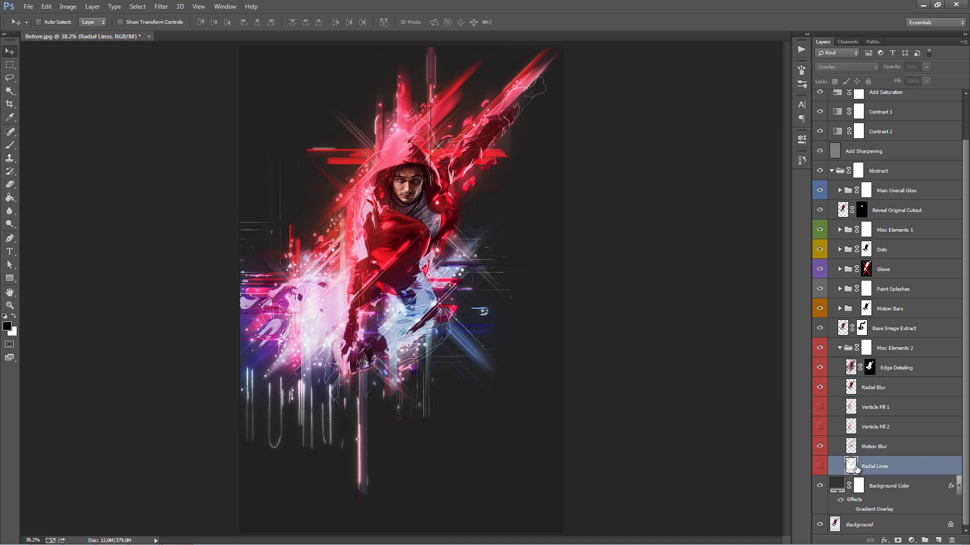
left_click(820, 466)
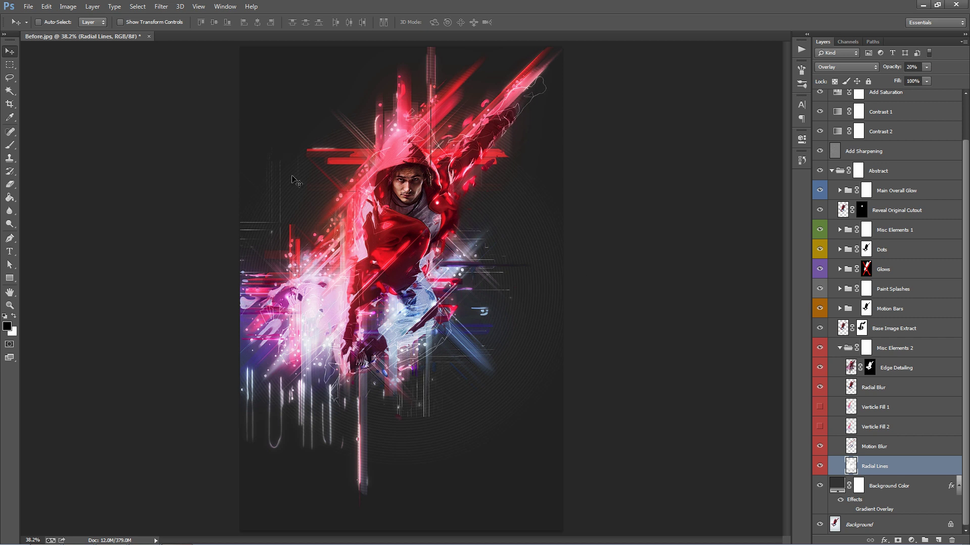
left_click(820, 466)
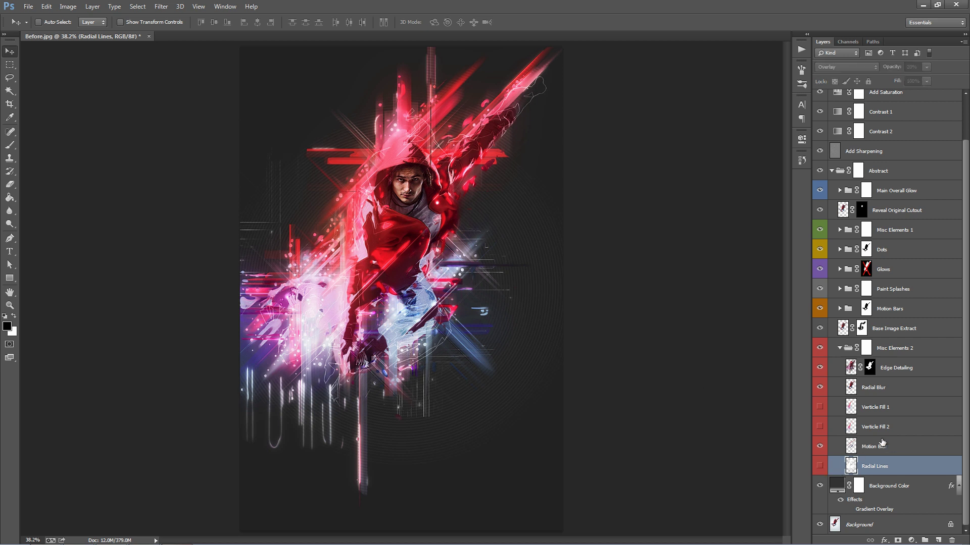
Step: Change the Background Color fill from red-grey to a very dark navy blue
left_click(839, 348)
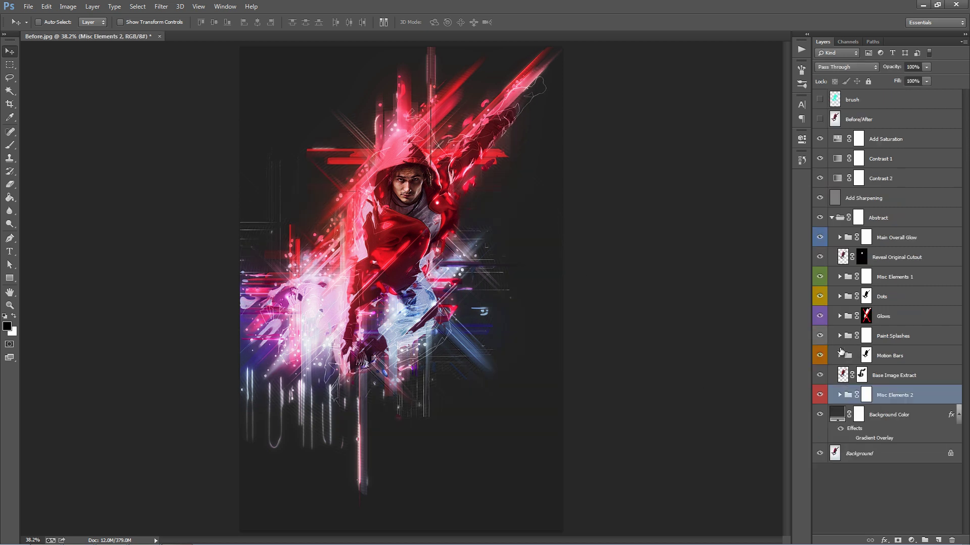
left_click(901, 421)
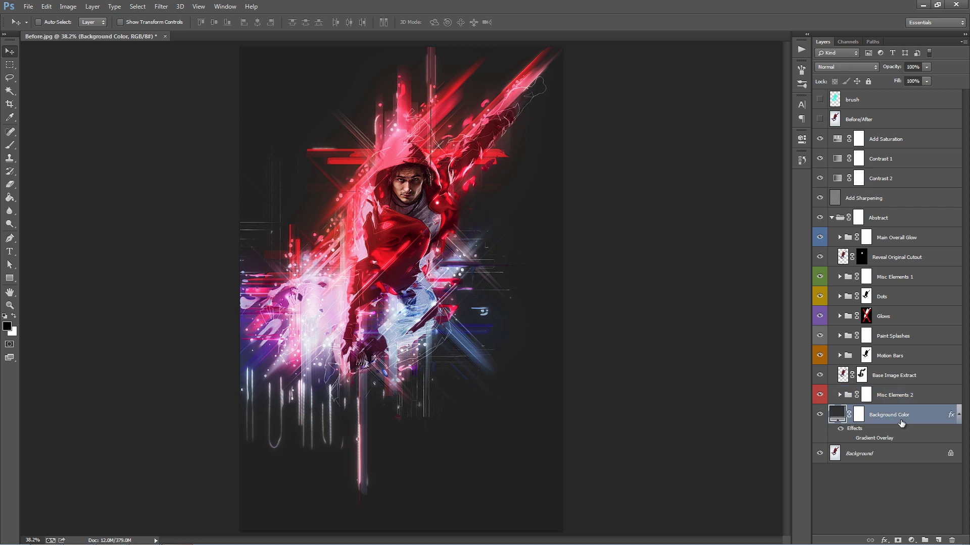
double_click(838, 418)
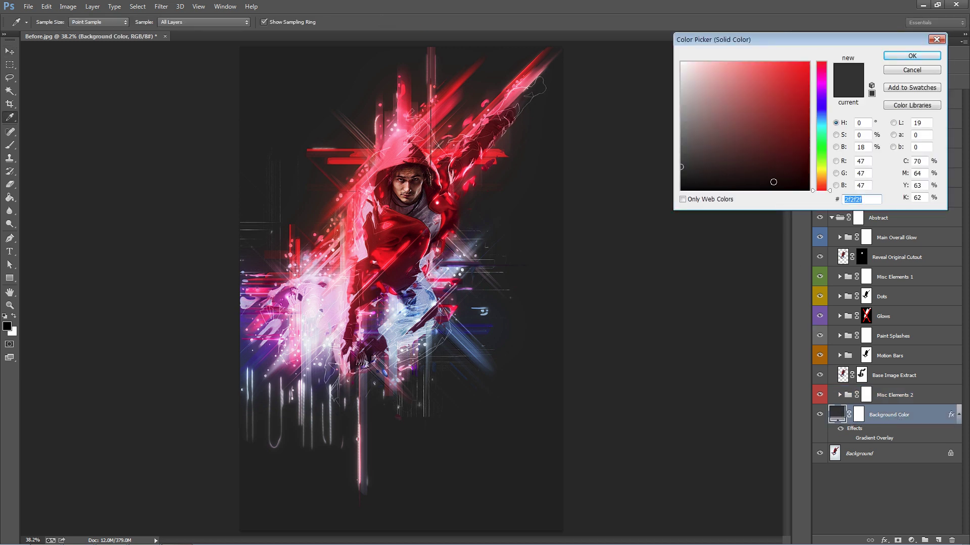
left_click_drag(819, 126, 819, 117)
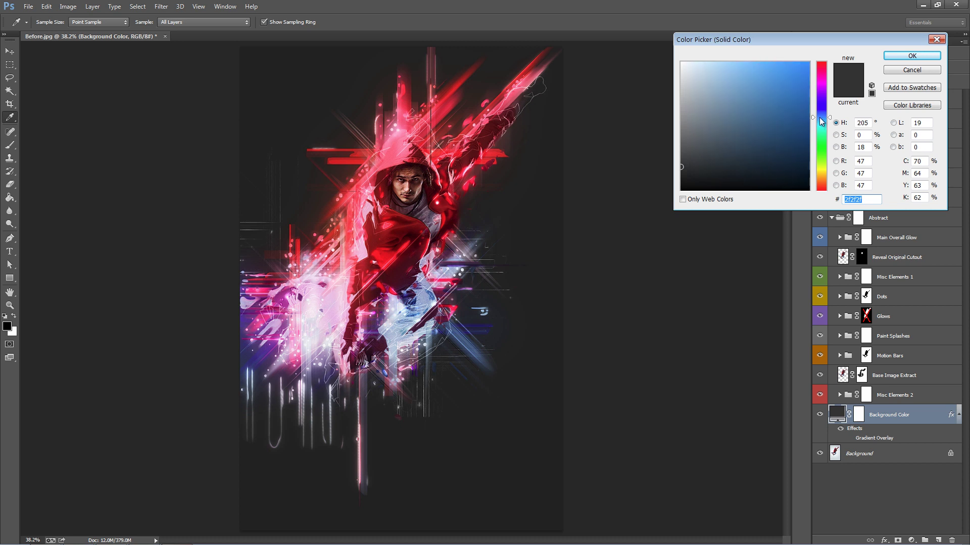
left_click_drag(752, 170, 755, 166)
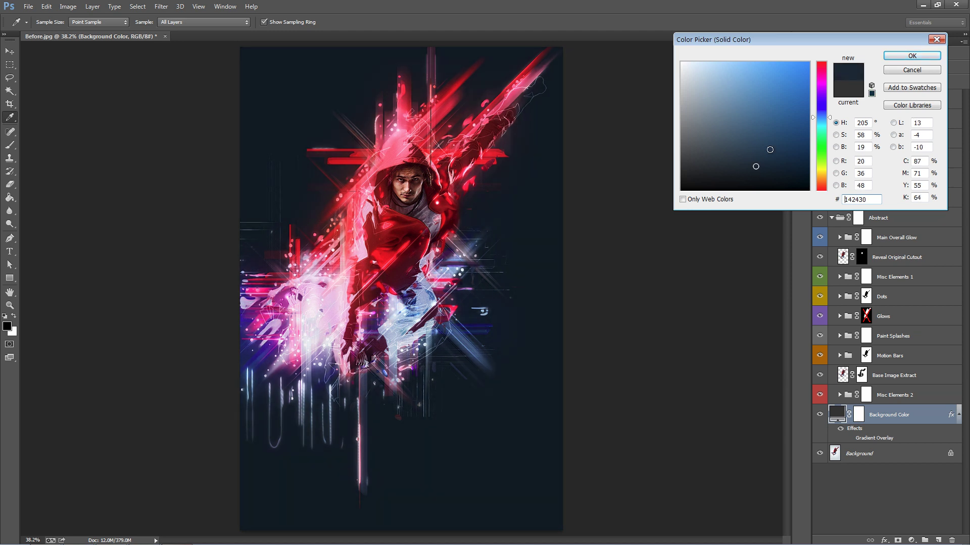
left_click(909, 55)
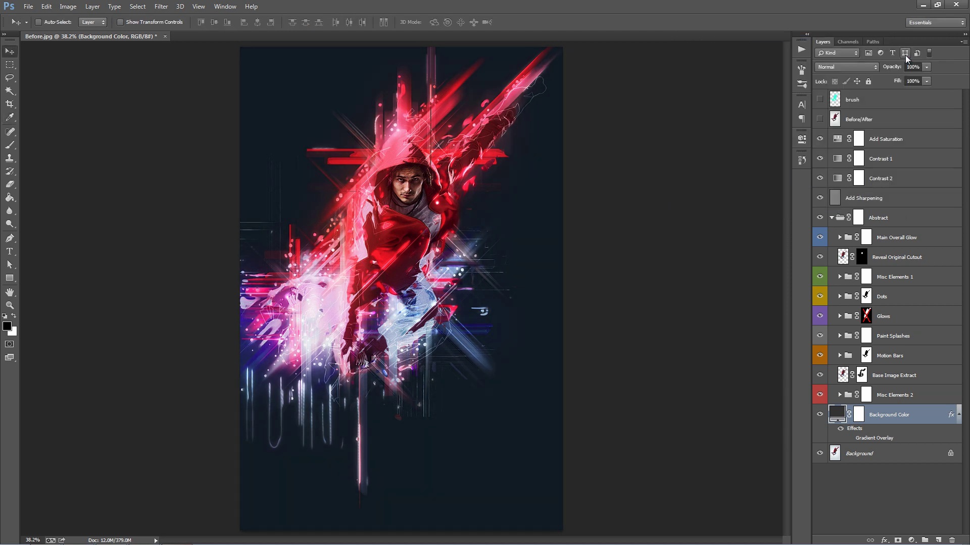
Step: Compare the artwork with the original Background photo, then restore the navy background
left_click(820, 415)
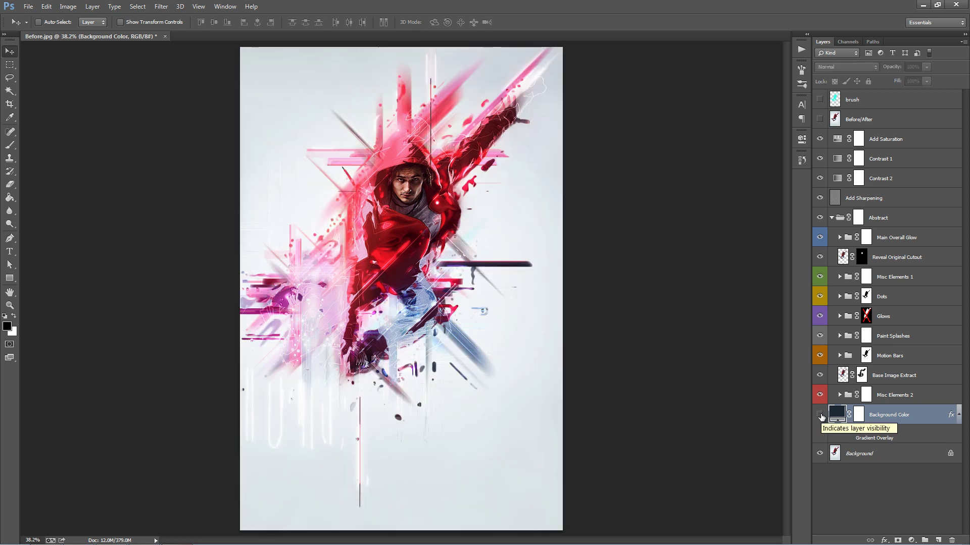
left_click(861, 457)
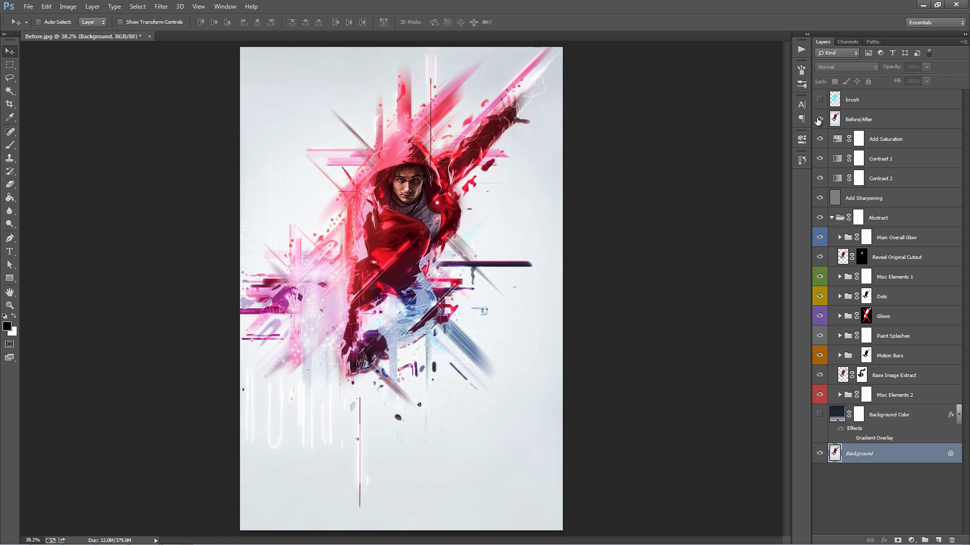
left_click(818, 120)
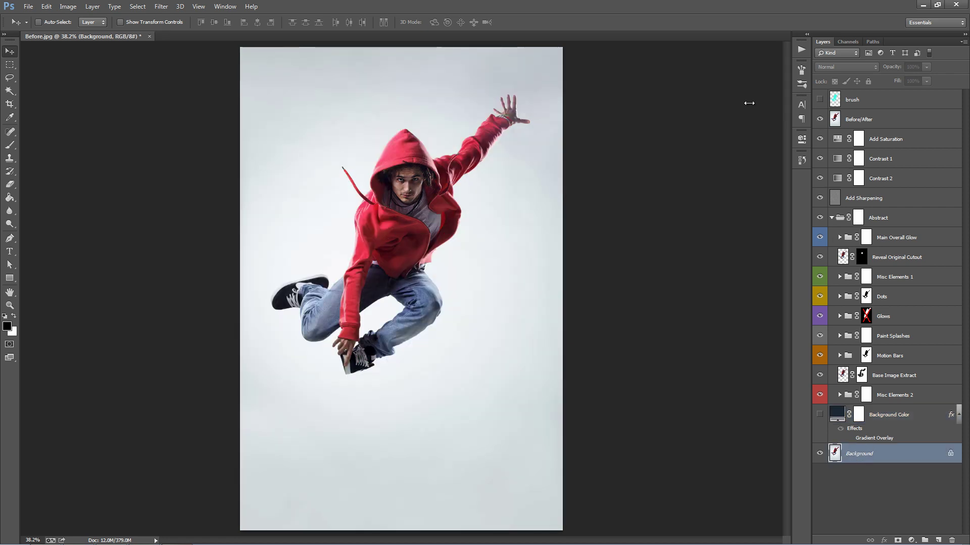
left_click(818, 119)
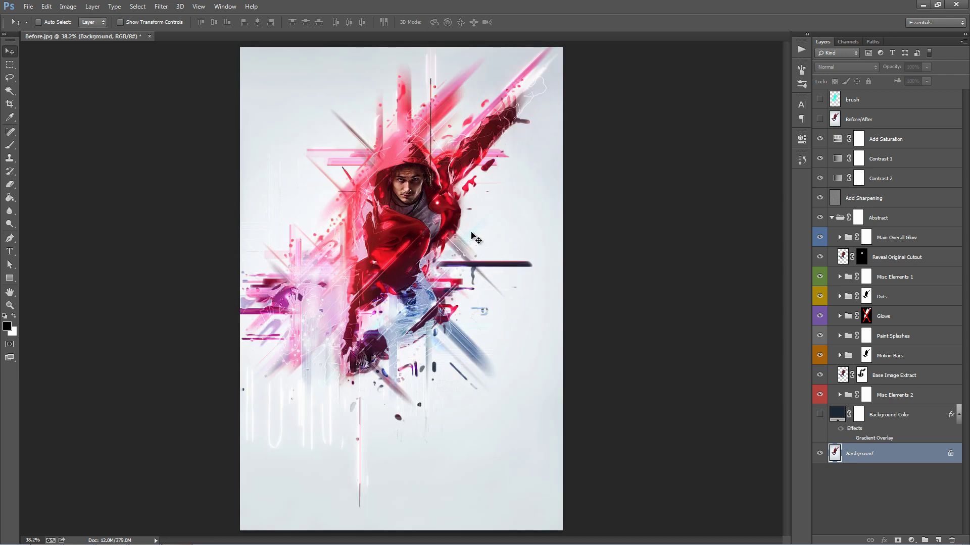
left_click(819, 414)
left_click(877, 421)
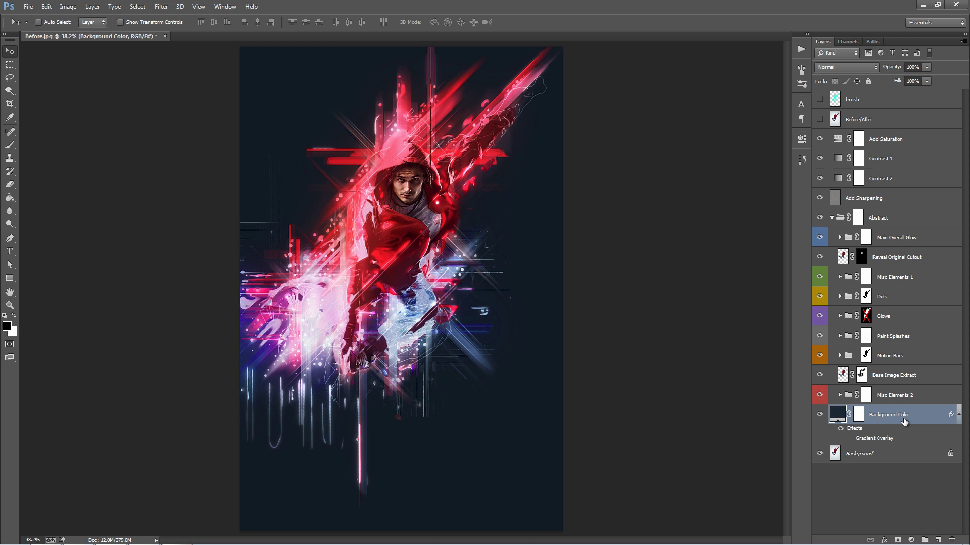
Step: Enable the Gradient Overlay and try Multiply blending at a lower opacity
left_click(849, 439)
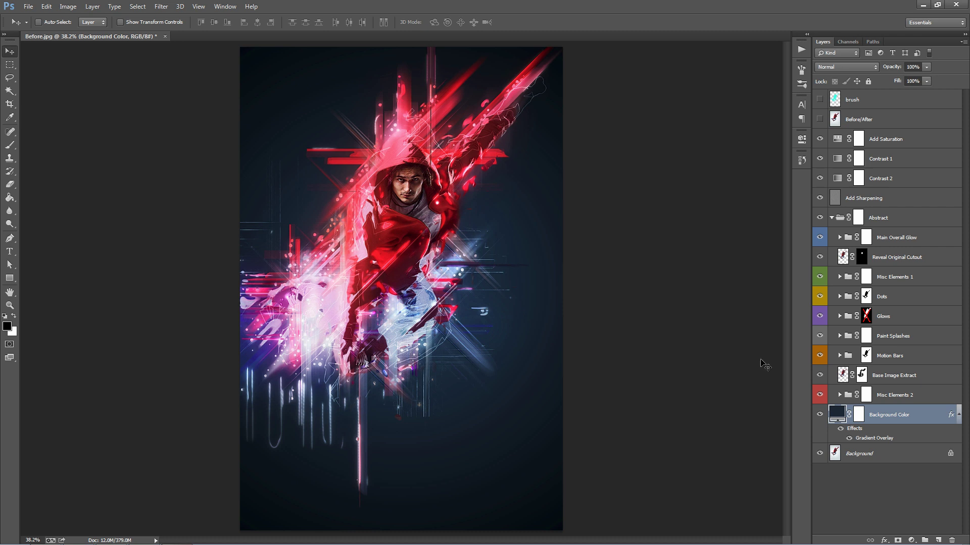
double_click(901, 441)
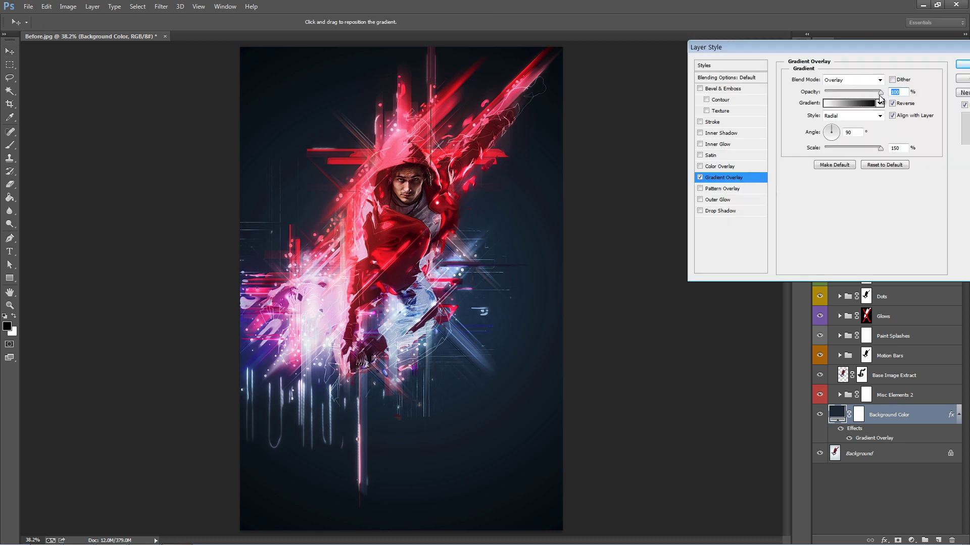
mouse_move(880, 92)
left_mouse_down()
mouse_move(847, 94)
mouse_move(880, 94)
left_mouse_up()
left_click(856, 80)
left_click(849, 122)
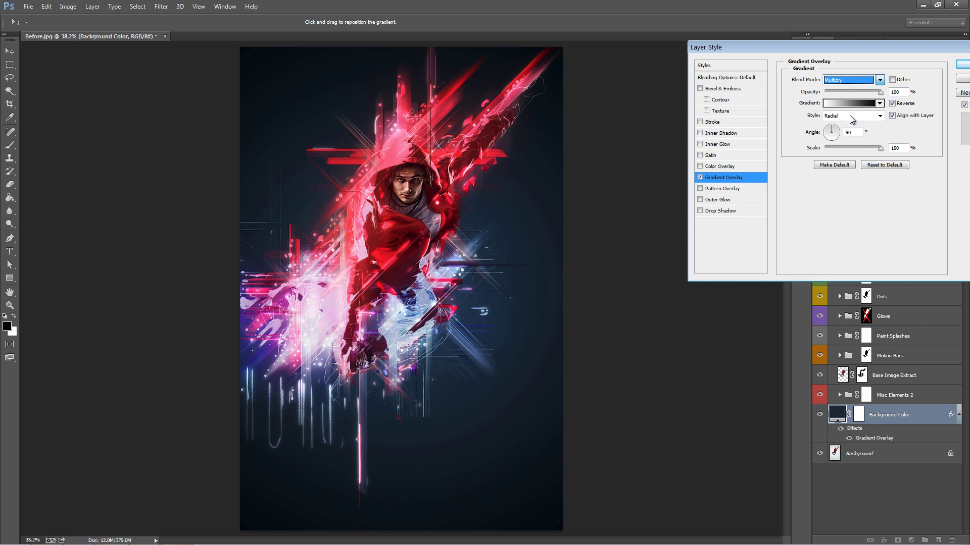
left_click_drag(880, 92, 836, 92)
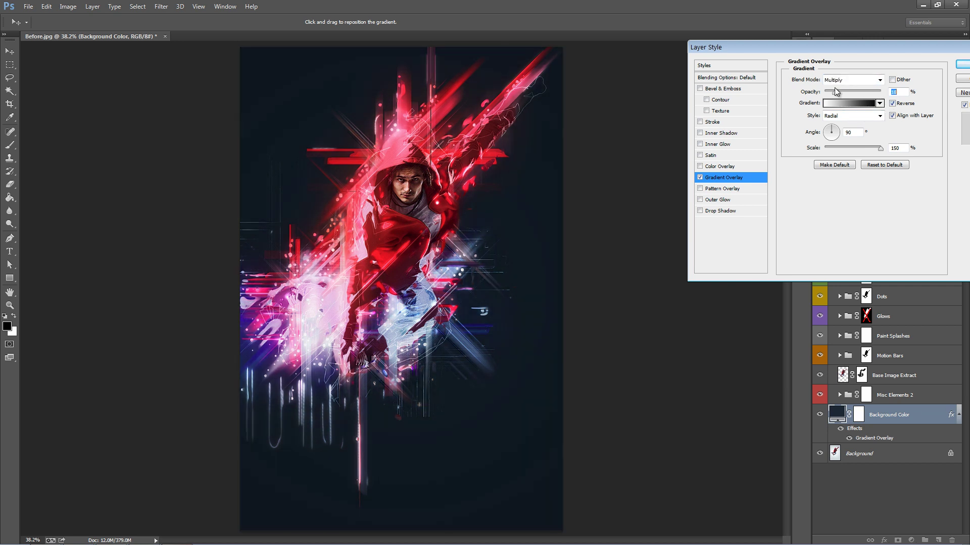
Step: Set the Gradient Overlay back to Overlay blending at 100% opacity and apply it
left_click(856, 80)
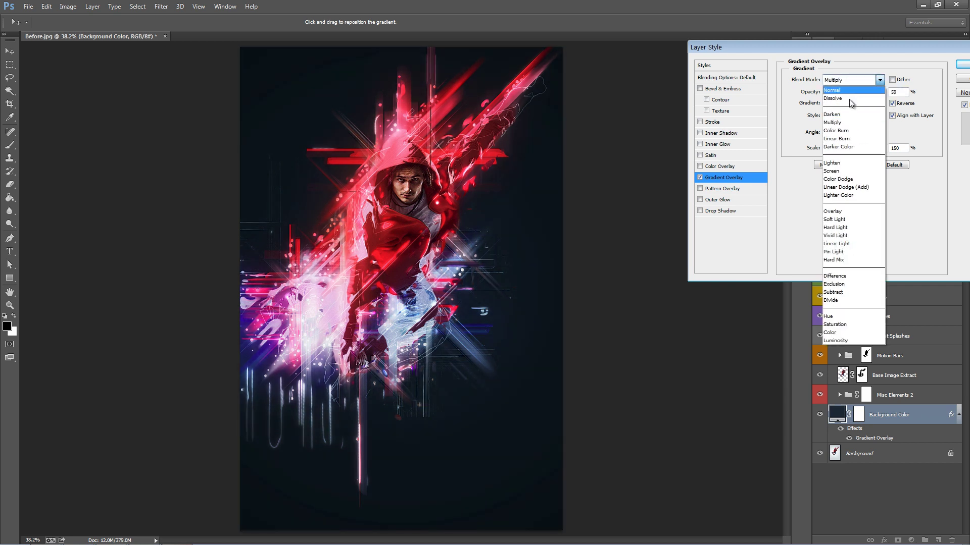
left_click(849, 211)
left_click_drag(857, 92, 888, 94)
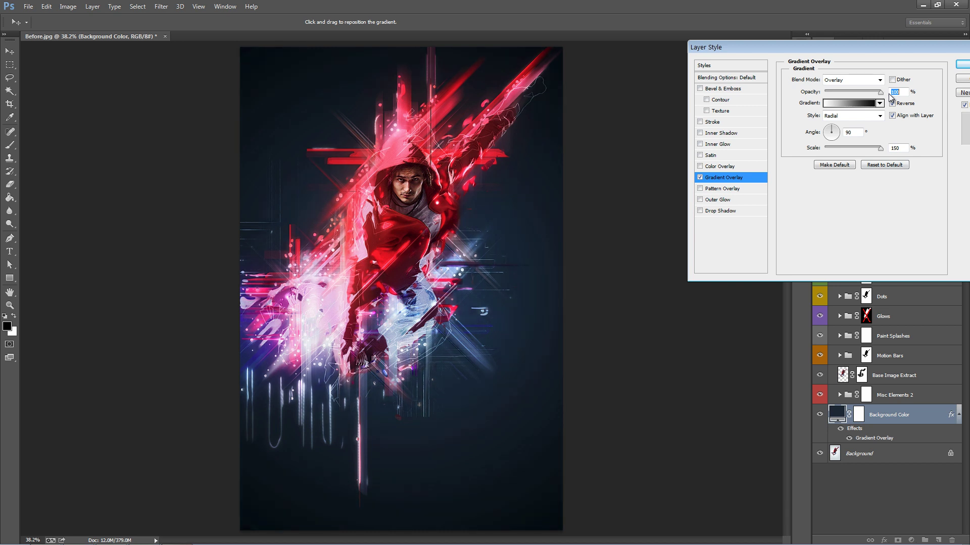
left_click(963, 64)
left_click(839, 395)
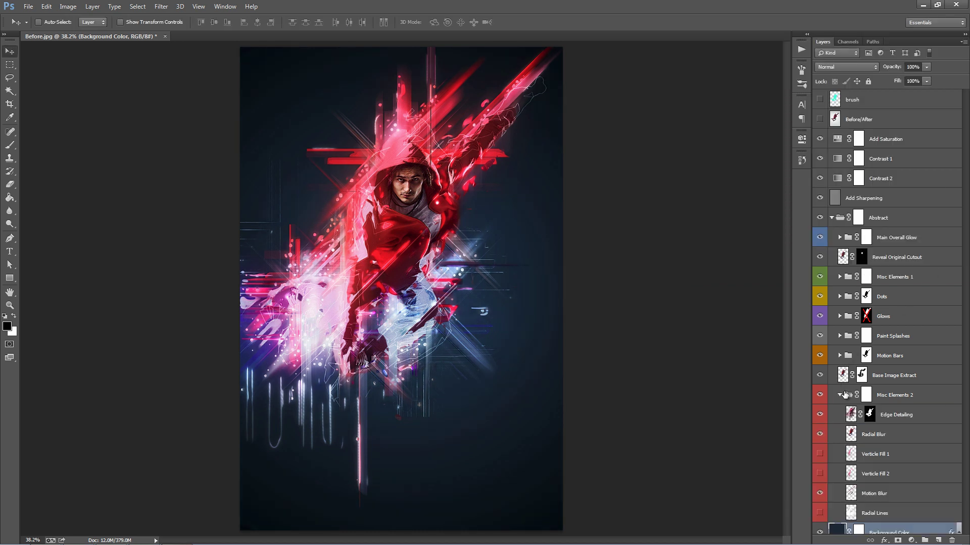
Step: Show the faint concentric Radial Lines behind the dancer and collapse the Misc Elements 2 group
scroll(844, 397, "down", 2)
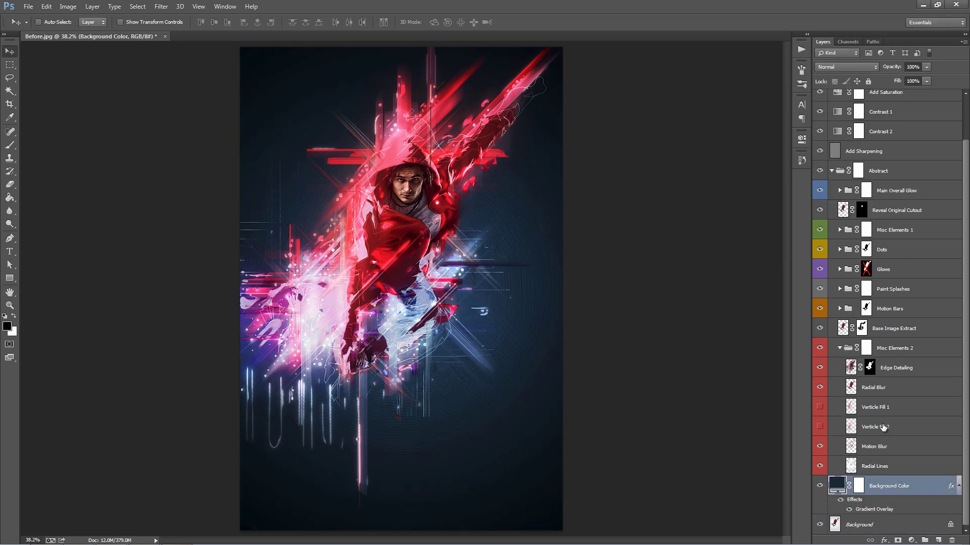
left_click(840, 350)
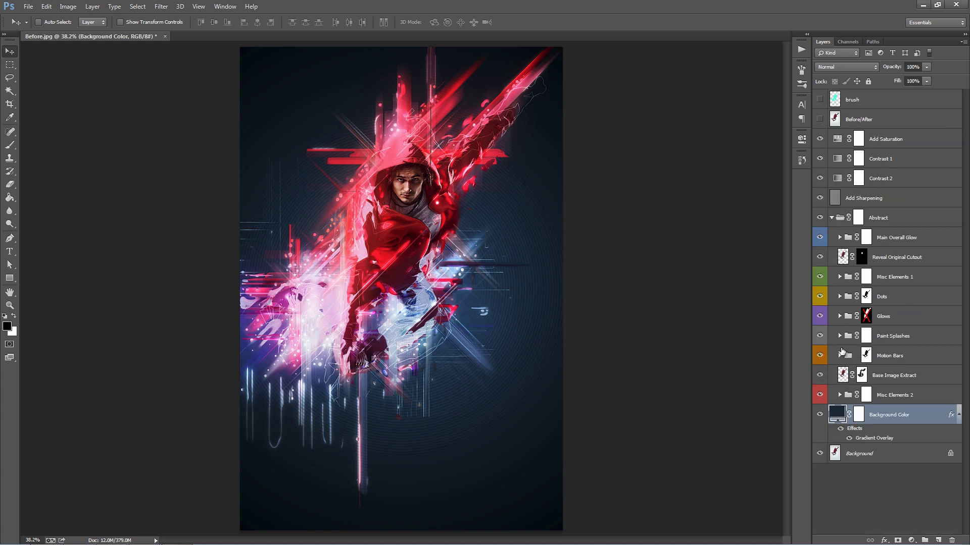